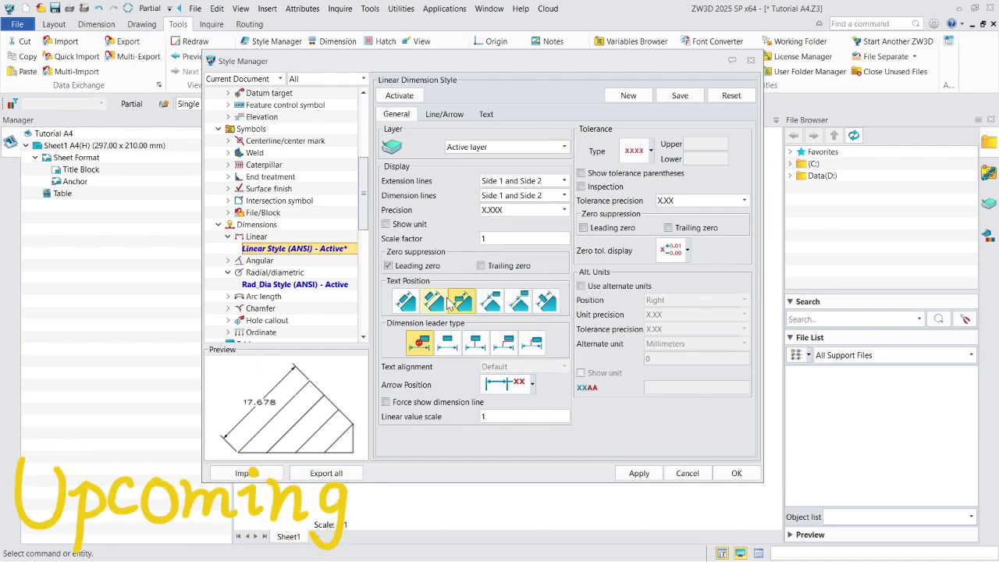
Create a Rear casing drawing from the Tutorial A4 template and place a projected view beside the base view.
click(563, 210)
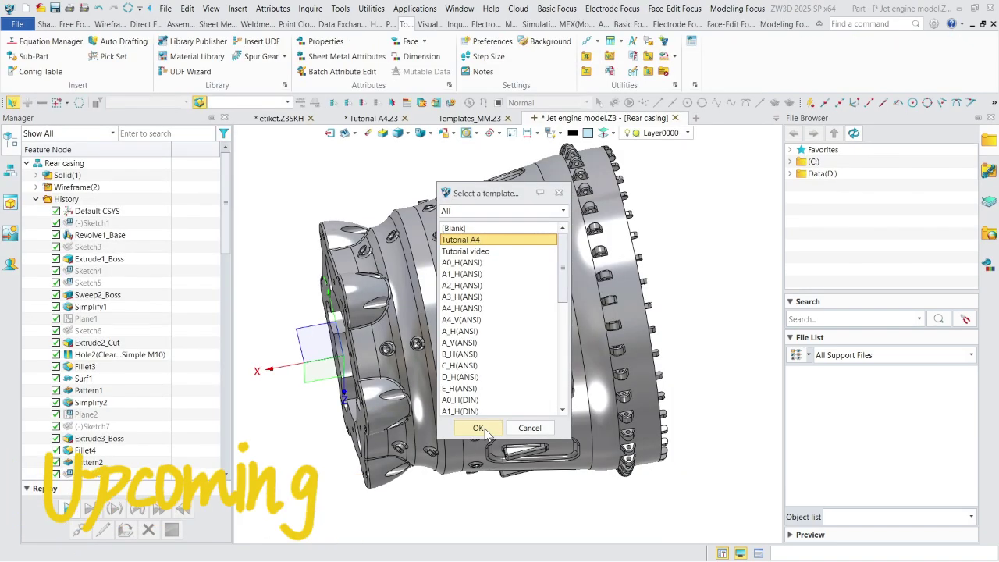
click(477, 428)
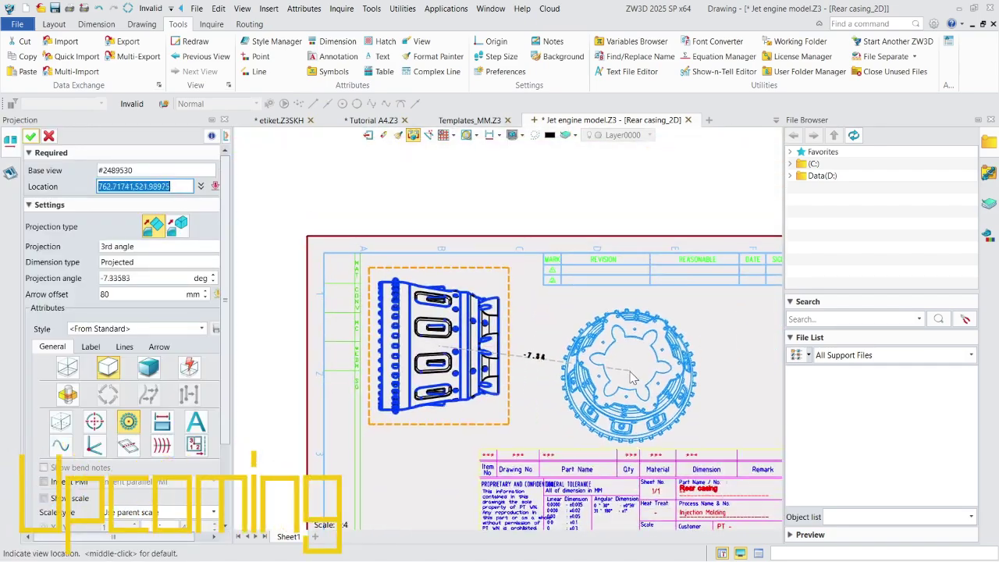
click(671, 362)
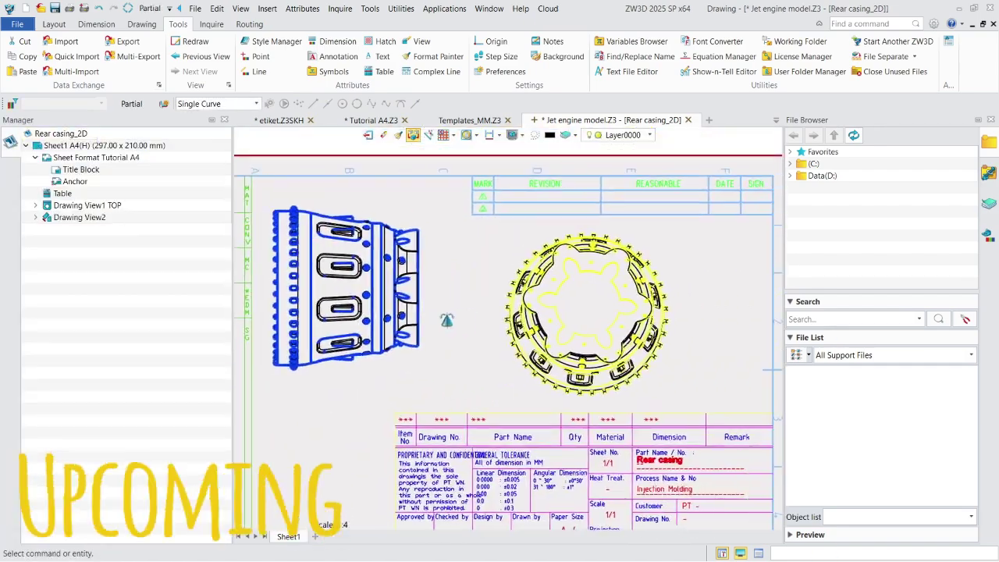
scroll(509, 348, up, 8)
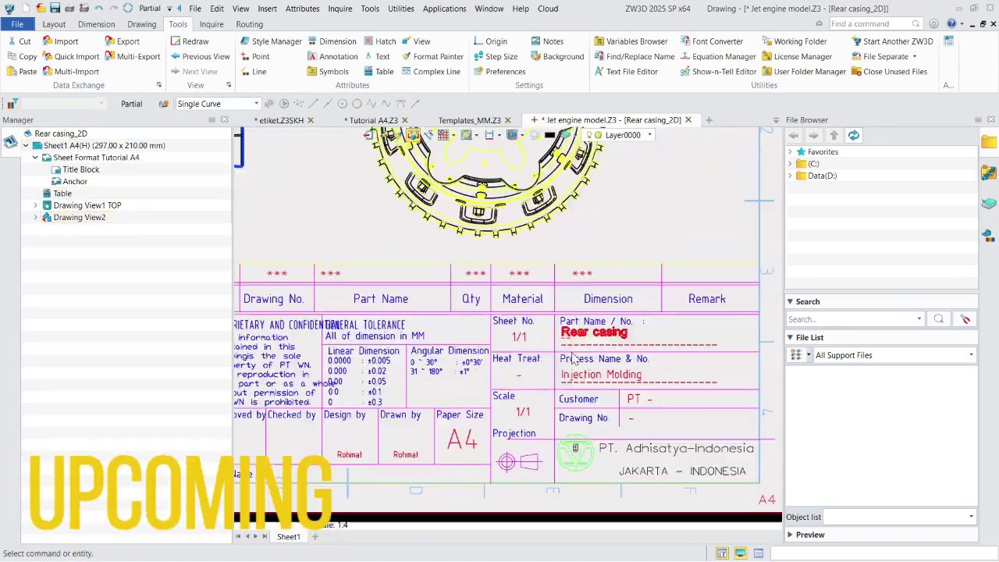
scroll(509, 347, down, 6)
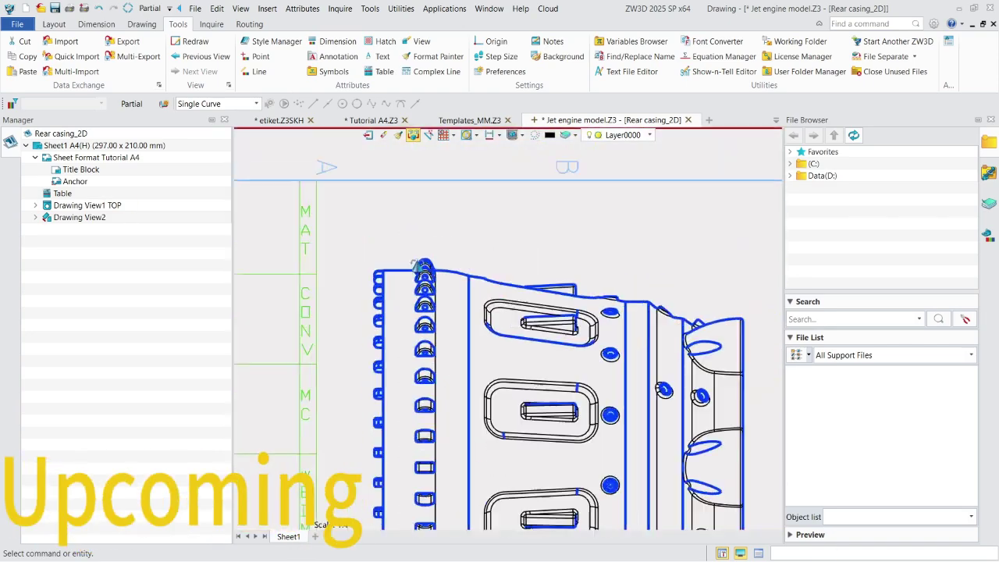
click(96, 24)
click(37, 41)
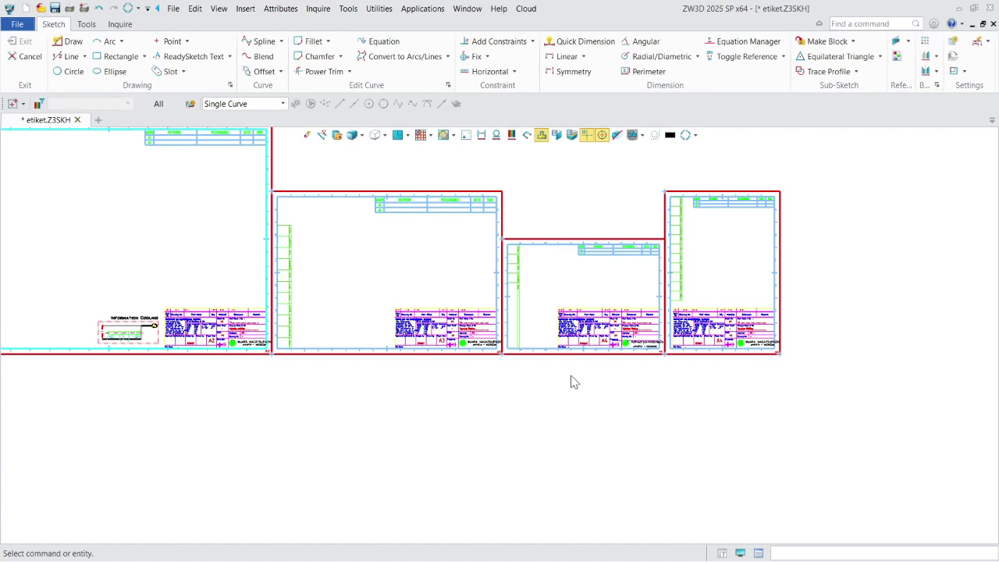
Switch to the File Explorer window showing the ZW3D 2025 languages folder.
key(alt+Tab)
key(alt+Tab)
key(alt+Tab)
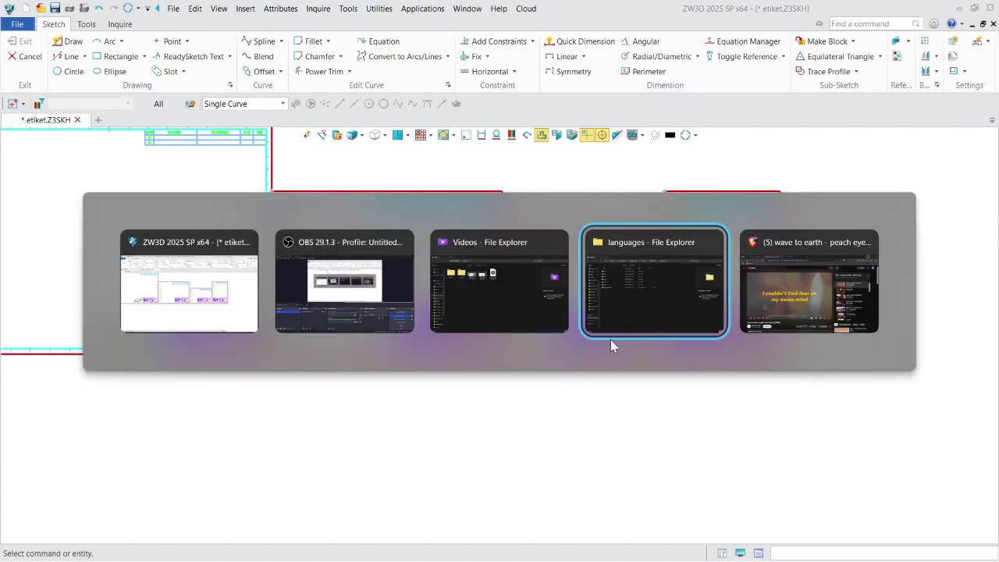
click(633, 307)
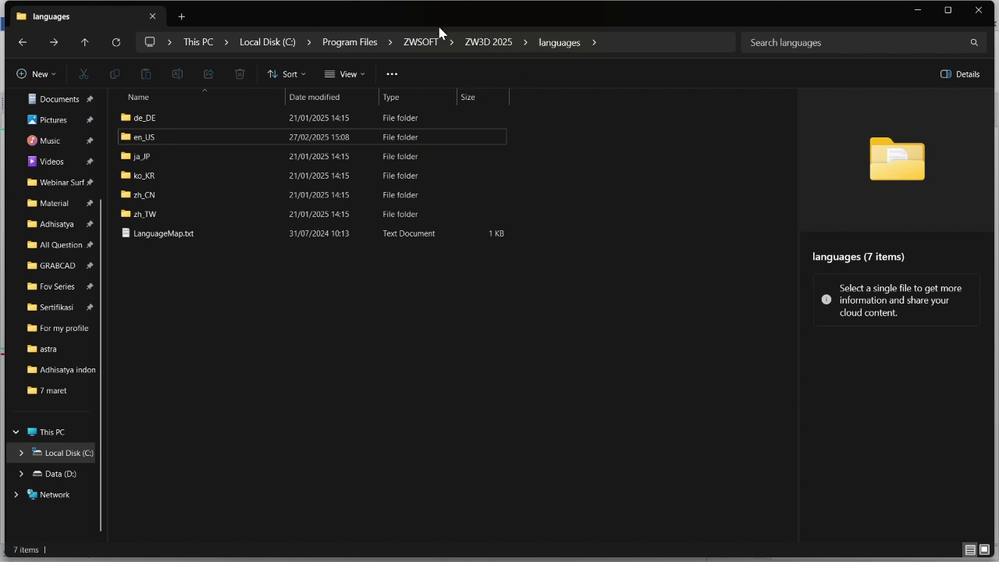
drag(440, 33, 477, 59)
Open the security properties of the en_US folder and view the permissions of the Users group.
click(147, 139)
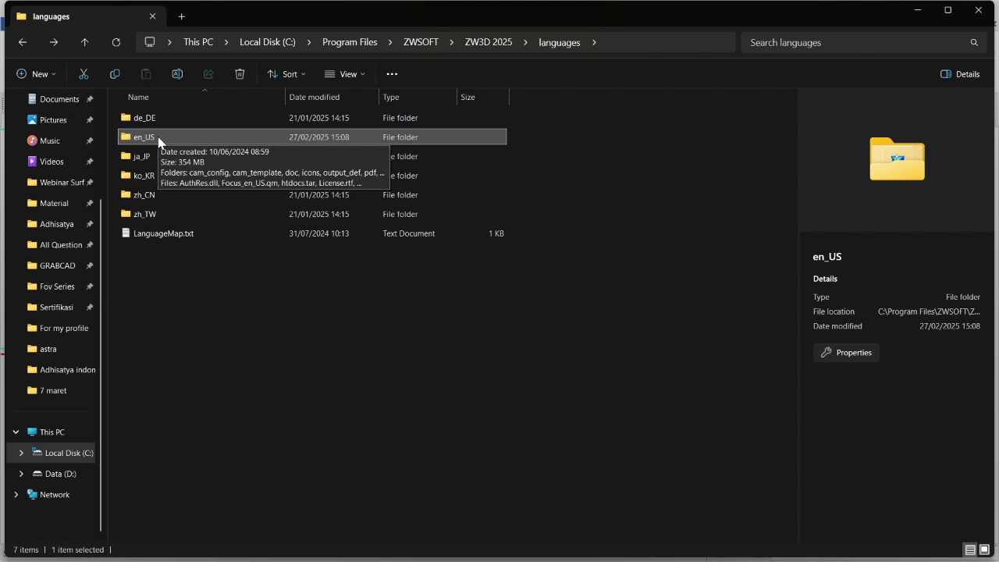
right_click(159, 139)
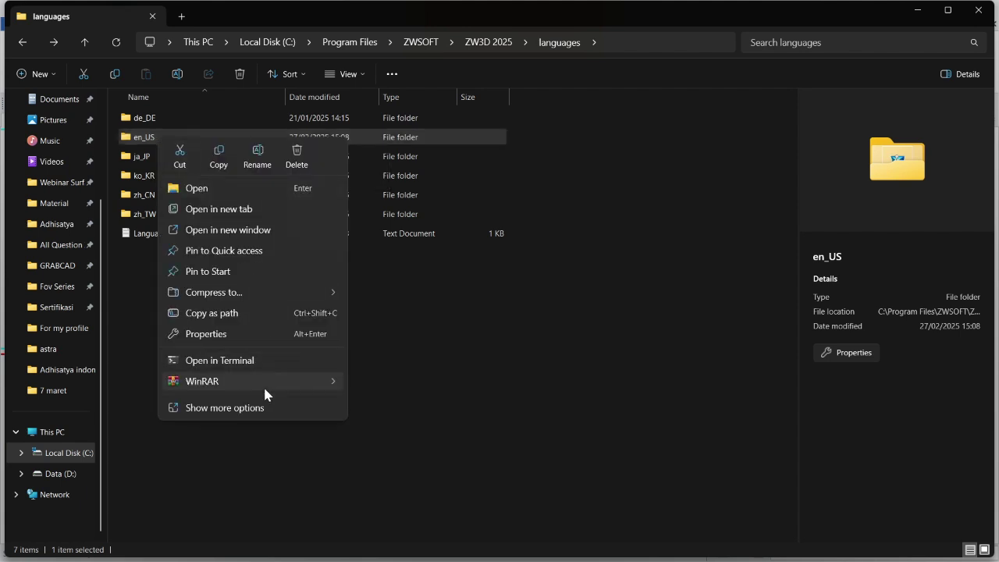
click(232, 334)
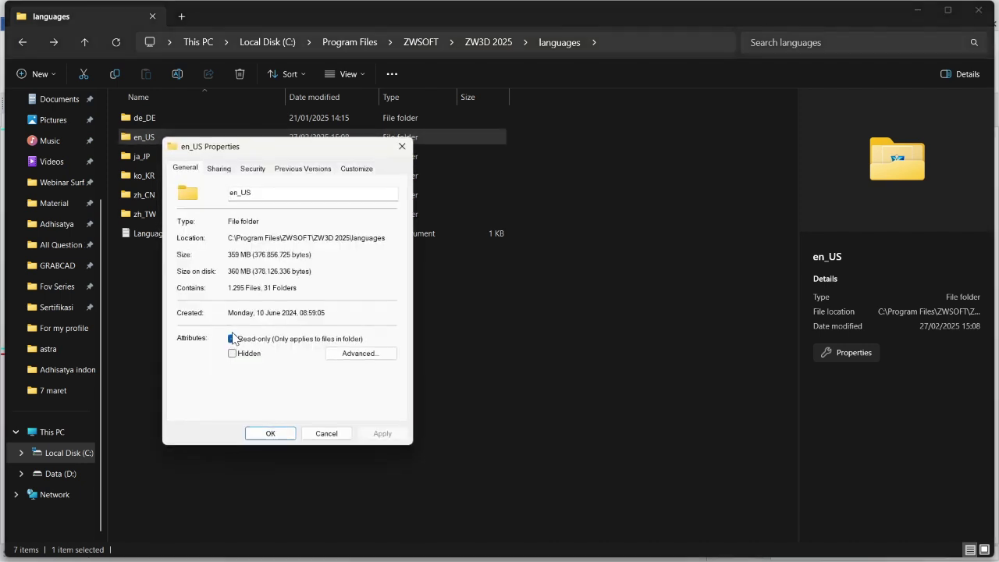
click(255, 169)
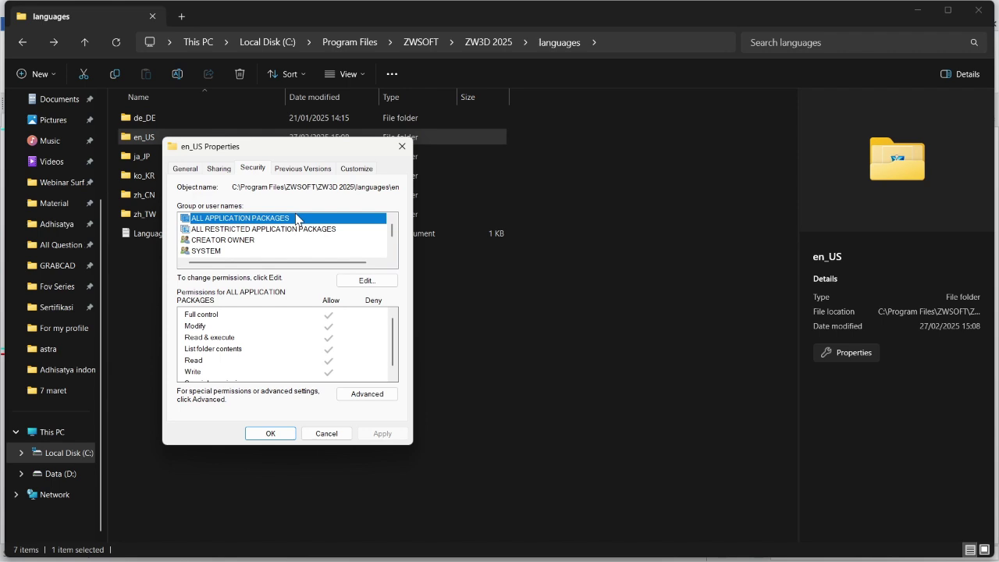
scroll(265, 252, down, 1)
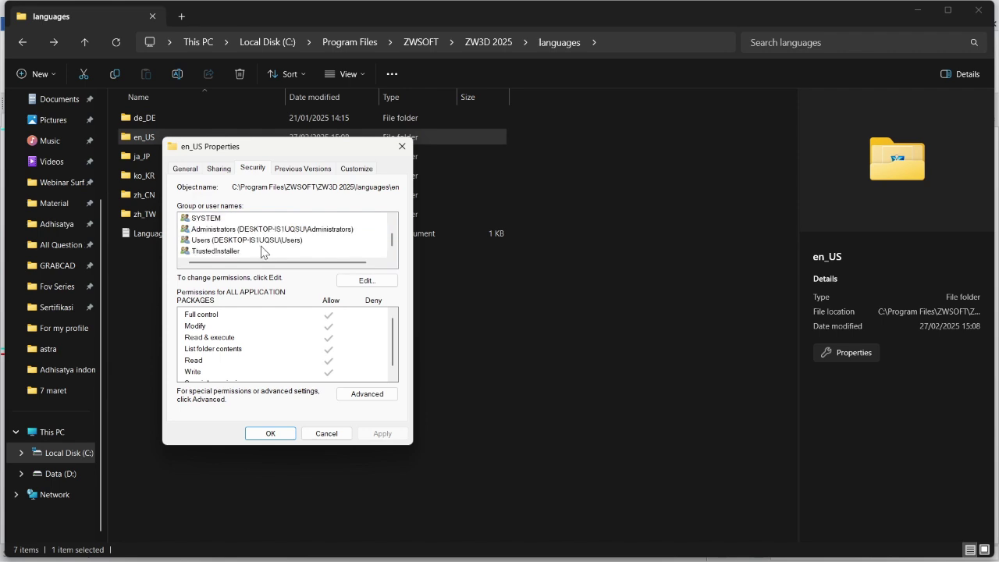
scroll(244, 237, up, 1)
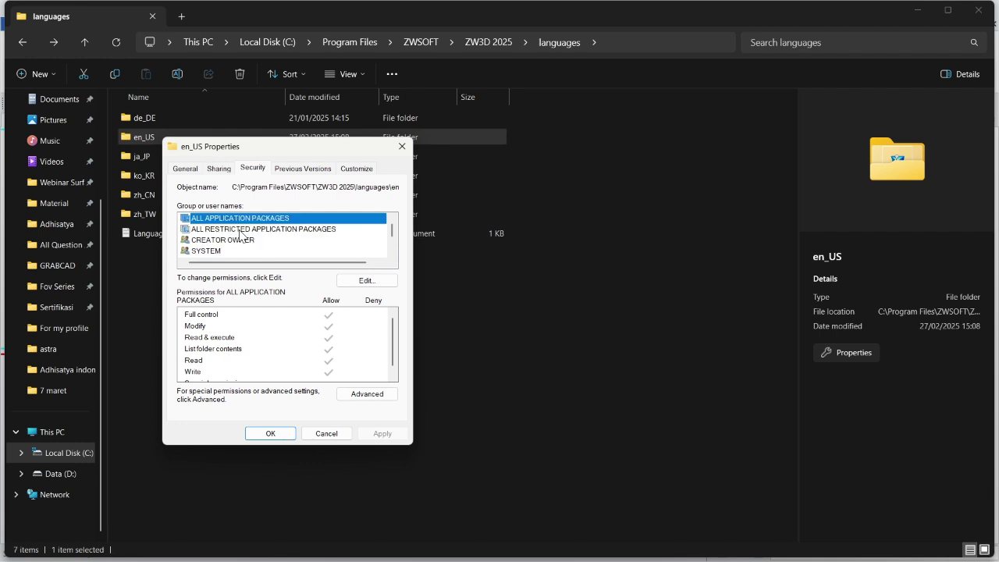
scroll(243, 237, down, 1)
click(245, 242)
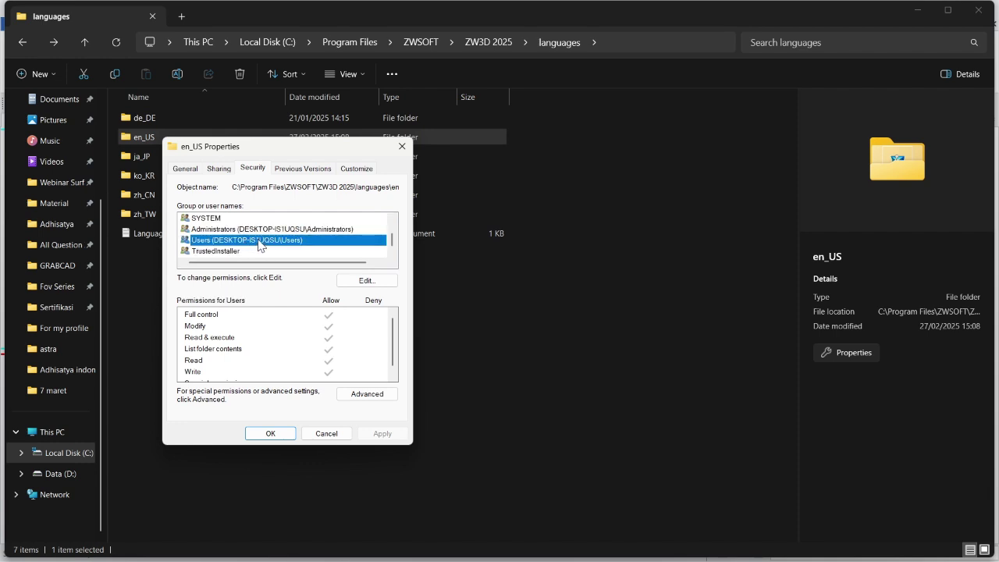
Open the en_US permissions for editing, check the Users group's full control entry, and accept both dialogs.
click(366, 280)
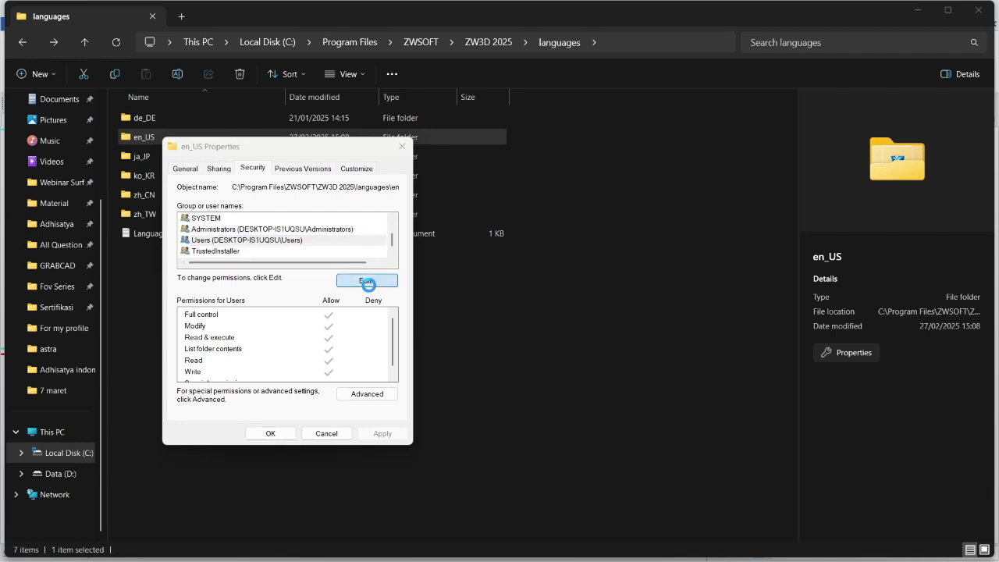
scroll(294, 274, down, 1)
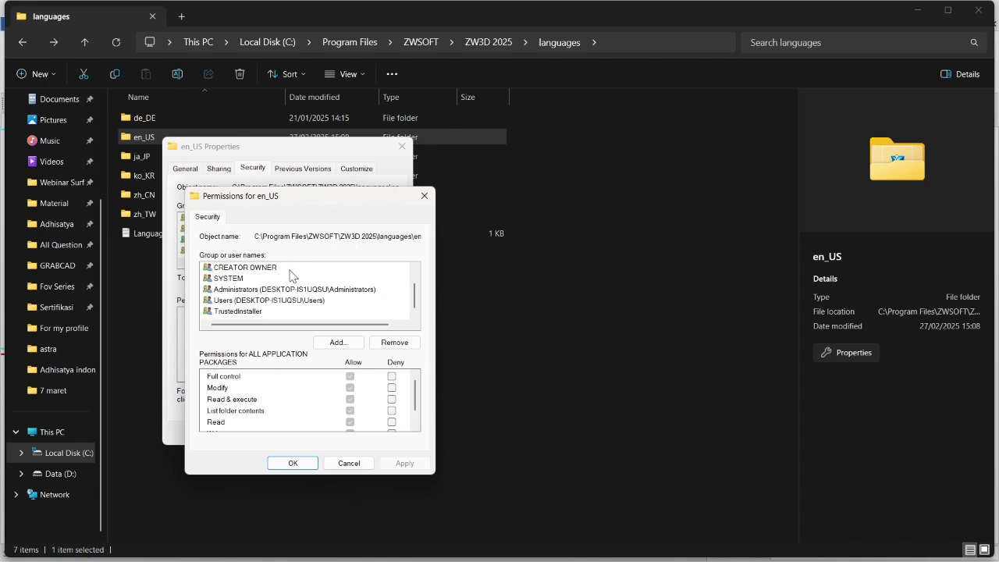
click(280, 302)
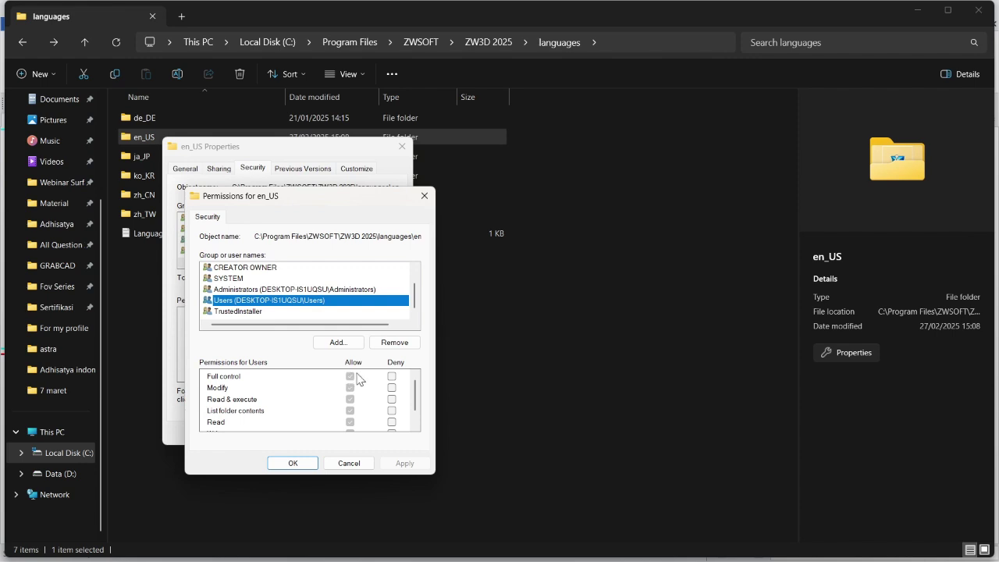
click(293, 463)
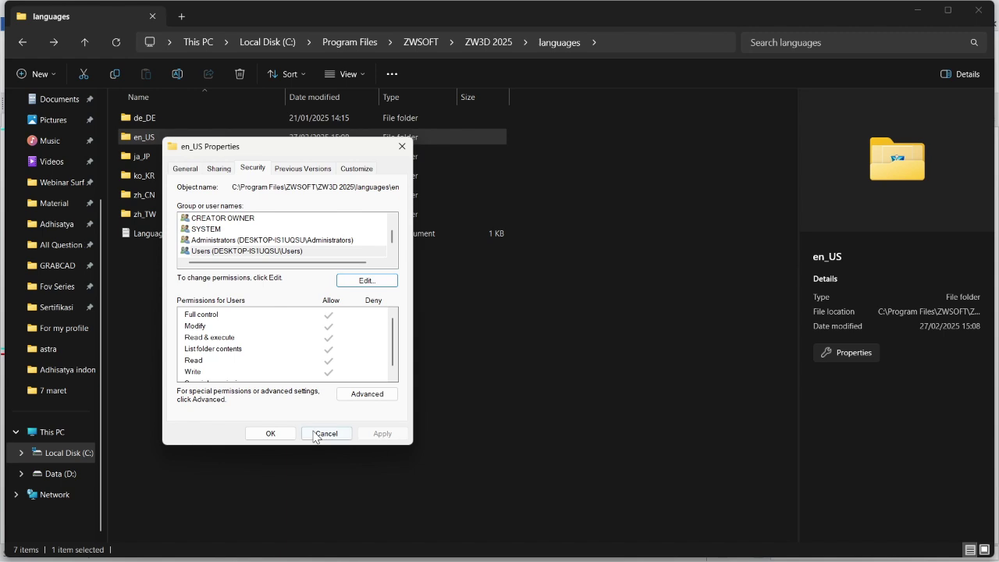
click(269, 433)
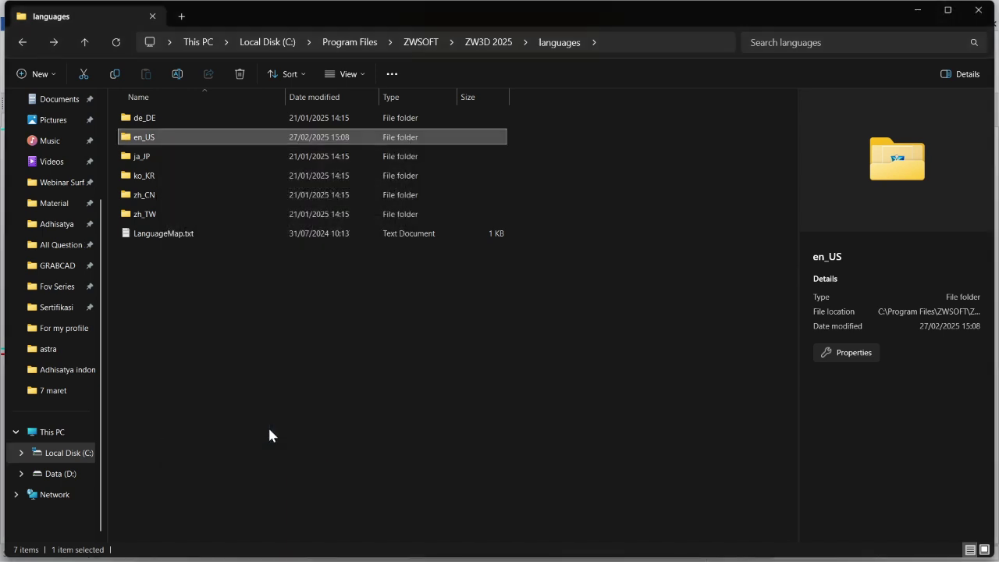
Switch back to ZW3D and view the row of sheet frames in the etiket sketch.
key(alt+Tab)
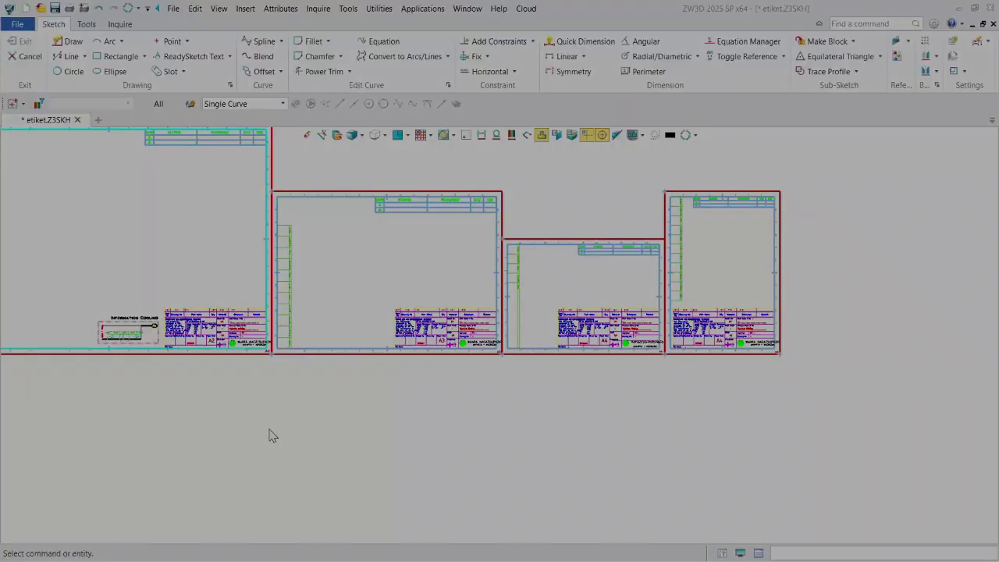
scroll(269, 433, down, 2)
scroll(402, 417, up, 3)
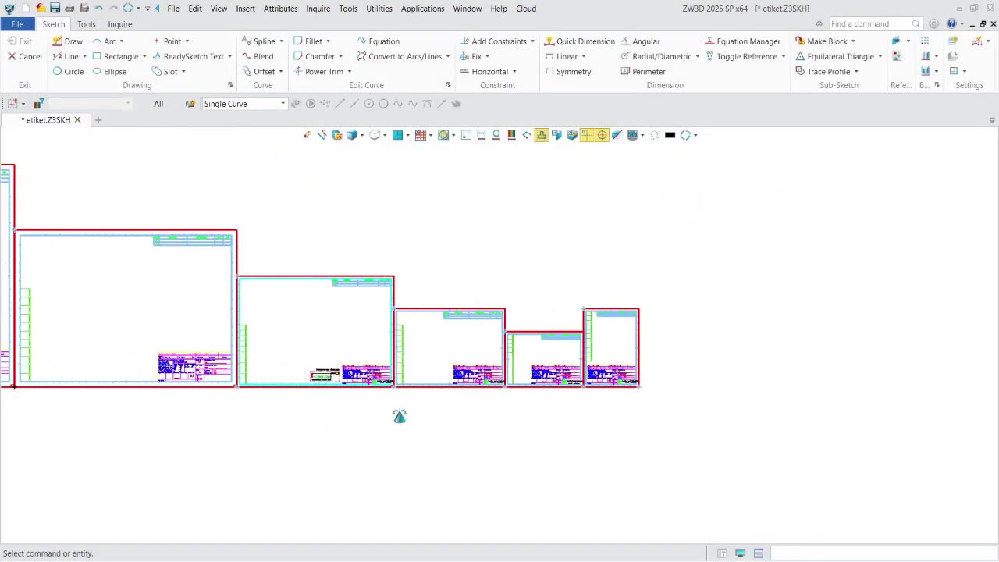
middle_drag(453, 420, 381, 420)
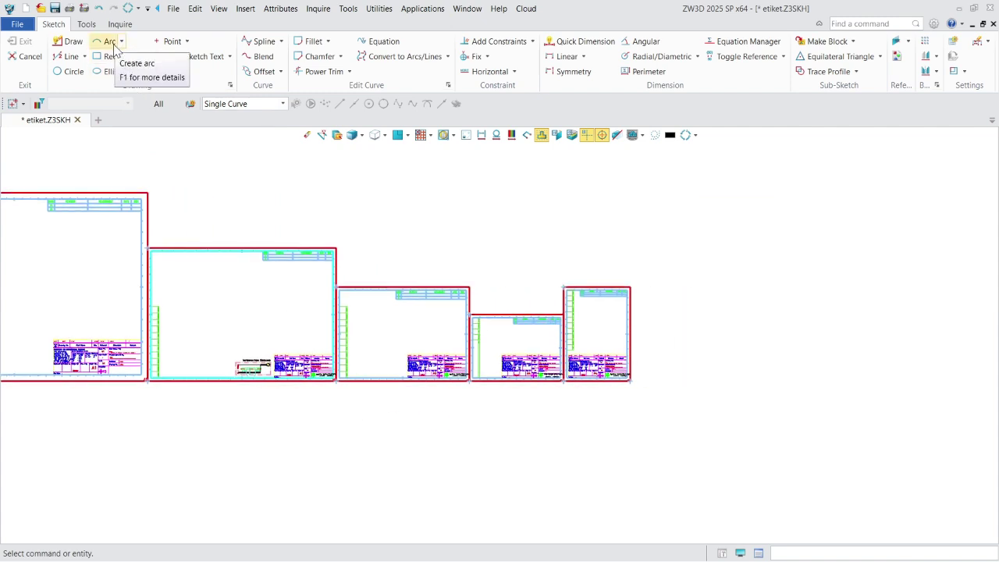
Choose etiket.dwg from the Video tutorial folder for import and bring up its DWG import options.
click(86, 24)
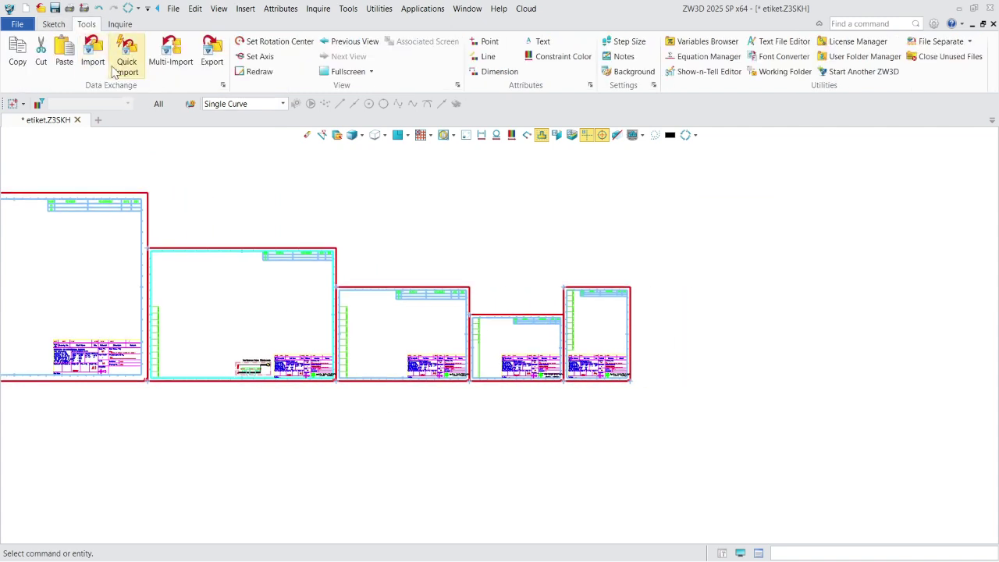
click(91, 55)
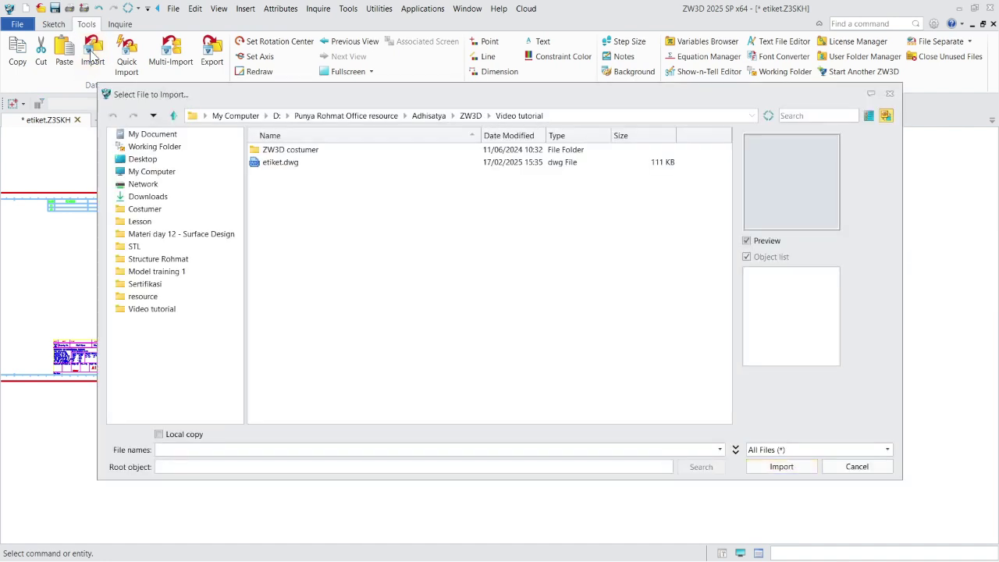
key(Escape)
click(91, 55)
click(280, 163)
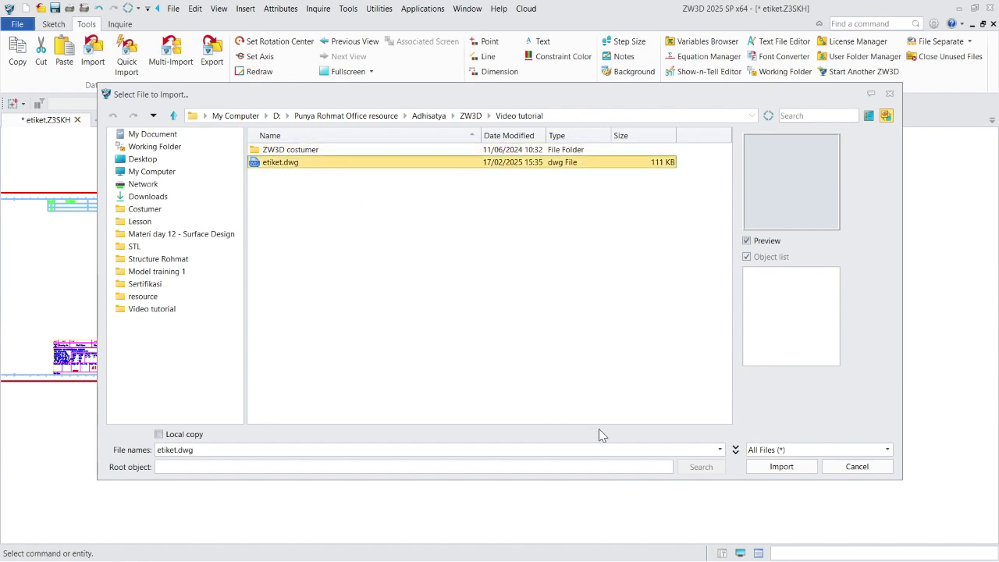
click(774, 470)
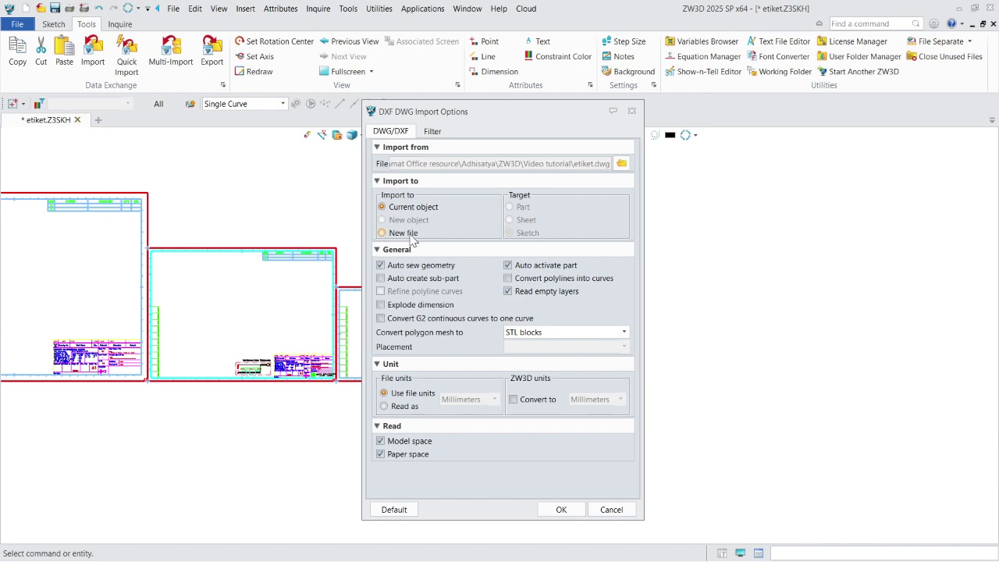
Set the DWG import to a new file with Sketch as the target, and close the options without importing.
click(398, 234)
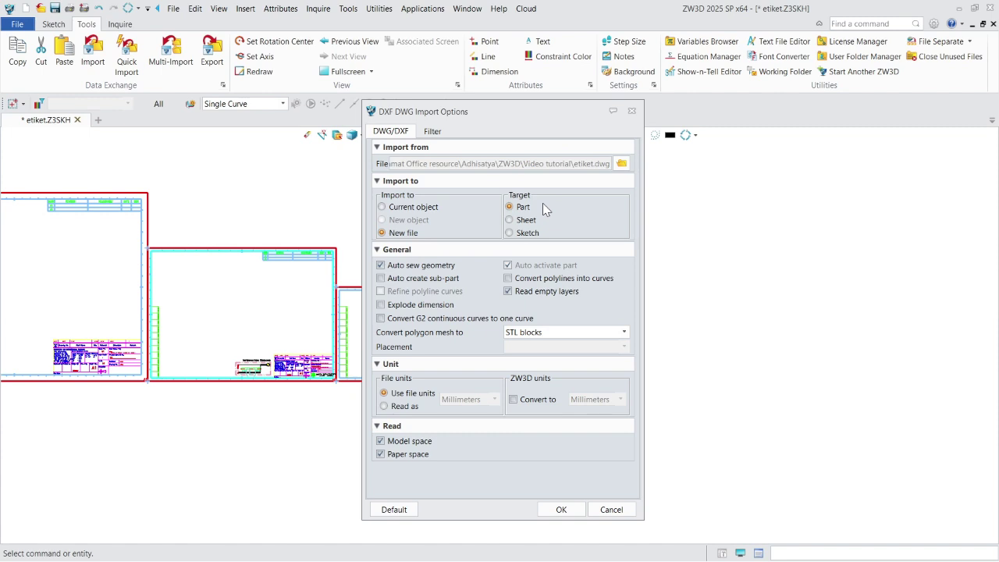
click(510, 234)
click(513, 207)
click(511, 232)
click(632, 111)
Examine the sheet frames and title blocks in the etiket sketch, especially the A2, A3 and A4 formats.
scroll(502, 151, down, 2)
scroll(507, 245, up, 2)
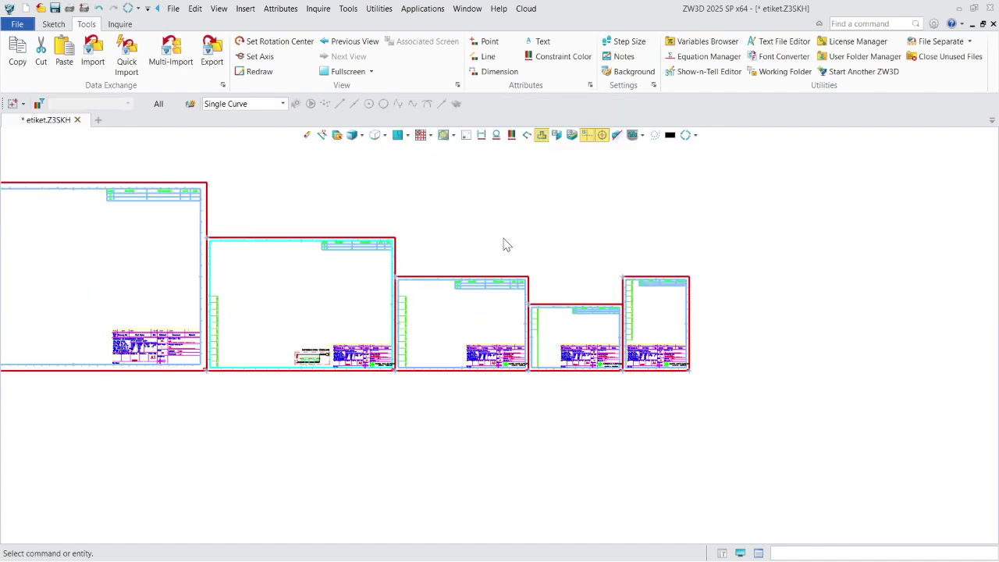
scroll(502, 247, up, 2)
scroll(507, 234, down, 1)
scroll(507, 262, up, 2)
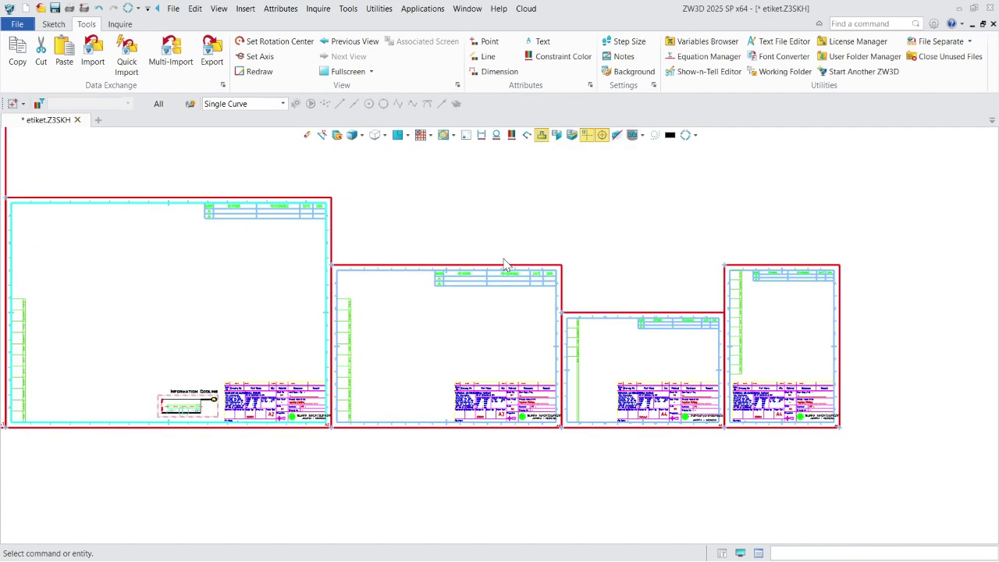
scroll(472, 248, down, 2)
scroll(471, 248, down, 1)
scroll(466, 253, up, 1)
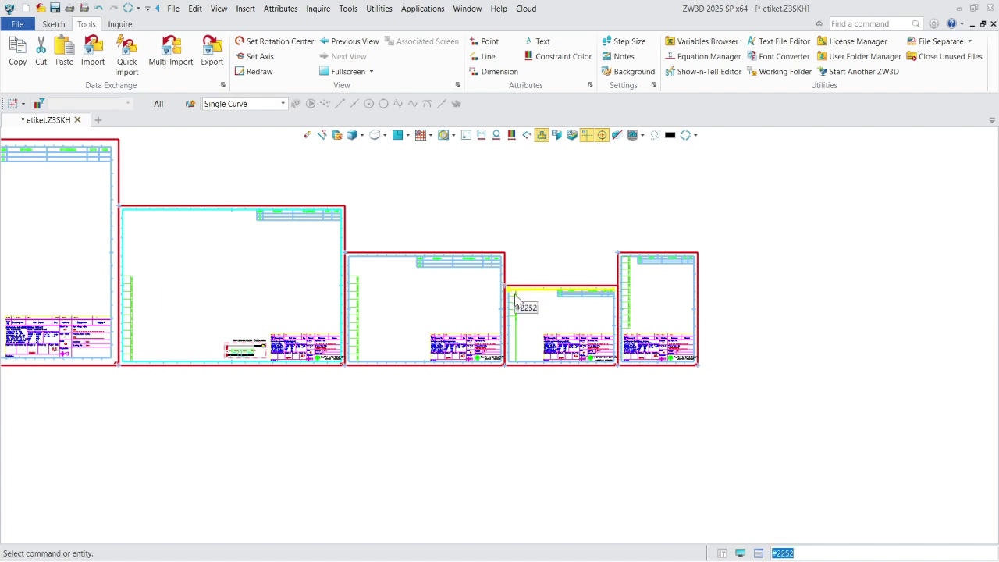
scroll(529, 310, down, 1)
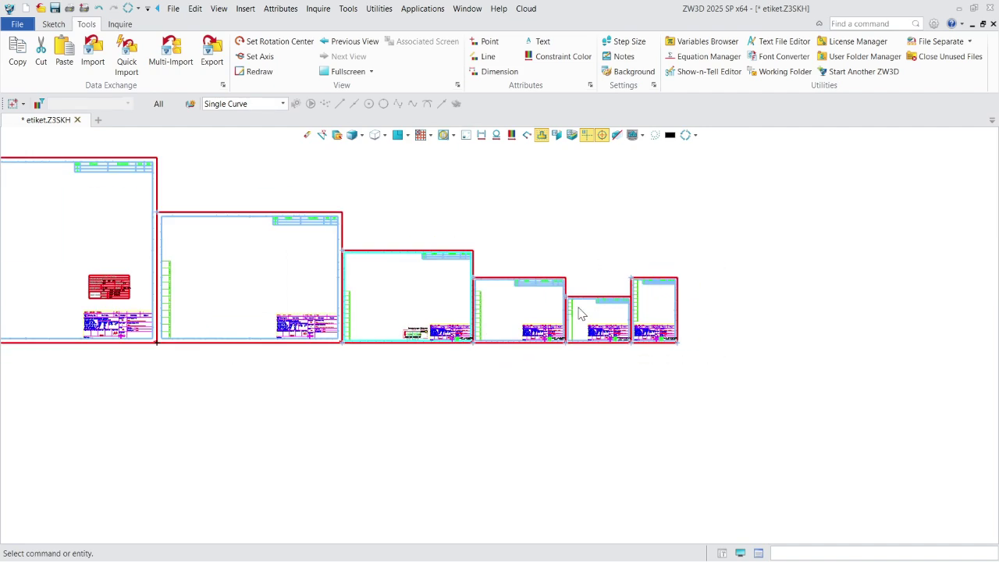
scroll(581, 312, down, 1)
scroll(589, 312, up, 2)
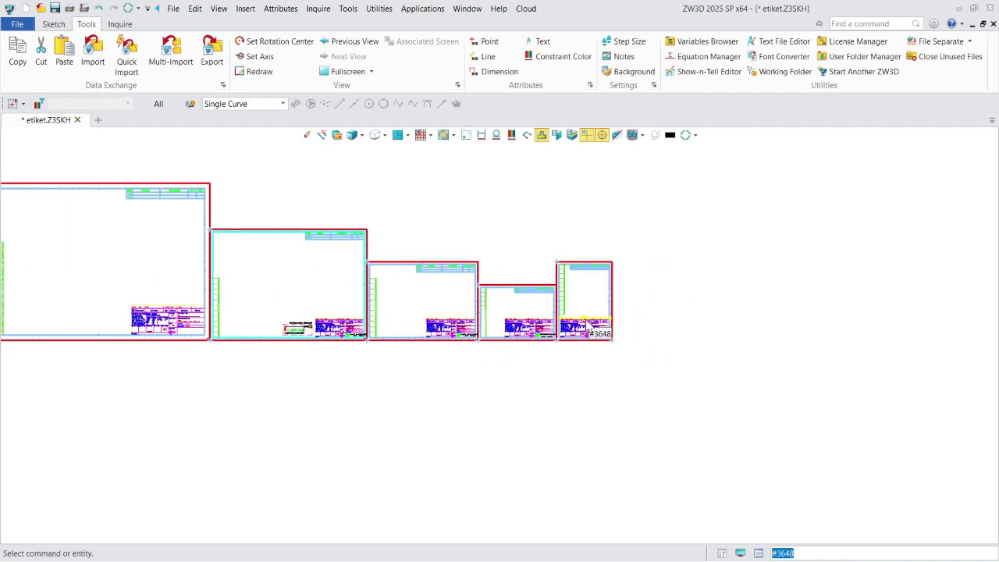
scroll(578, 269, up, 2)
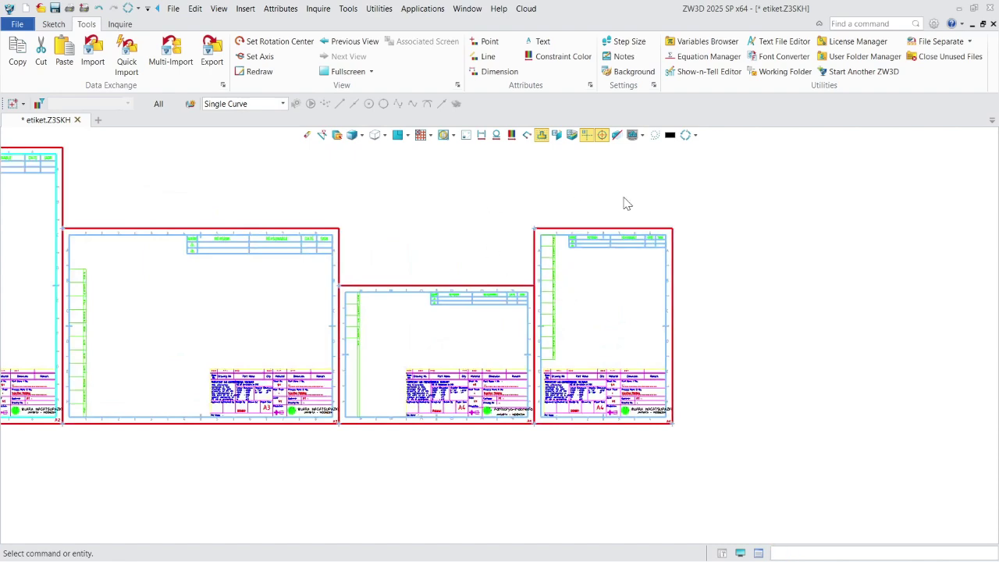
scroll(694, 313, down, 1)
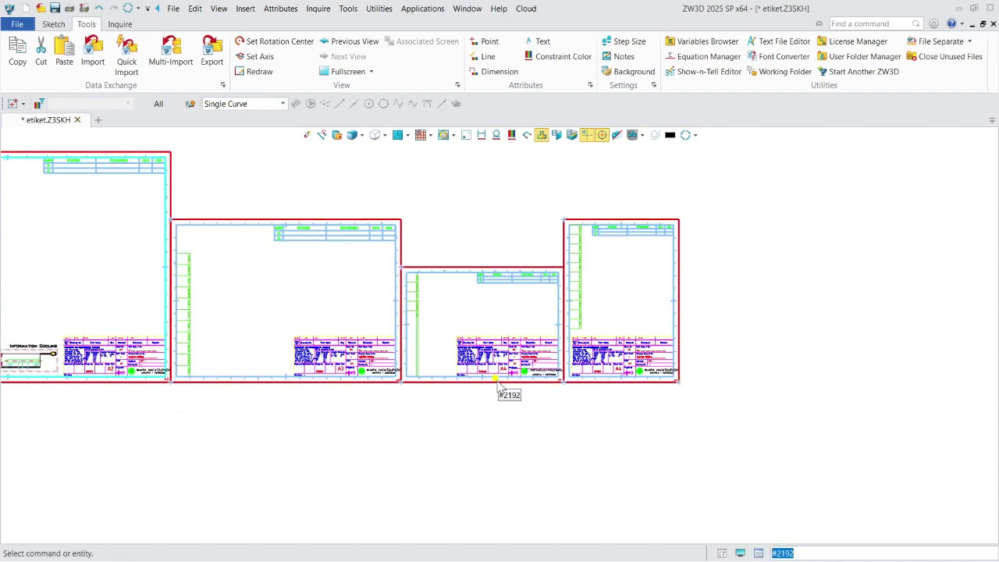
Examine the landscape A4 frame and title block between the A3 and portrait A4 sheets.
scroll(500, 380, up, 2)
scroll(264, 353, down, 6)
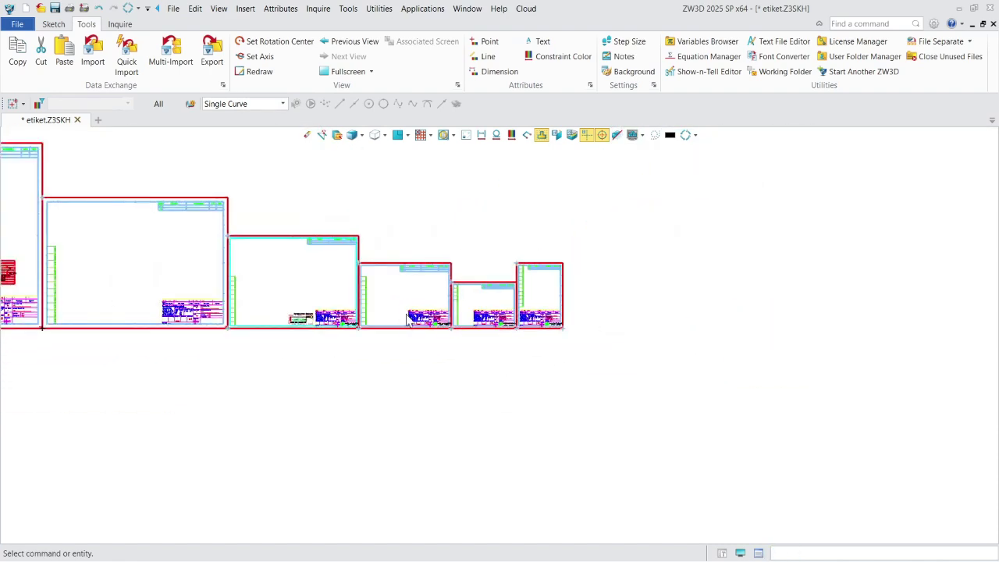
scroll(575, 346, up, 5)
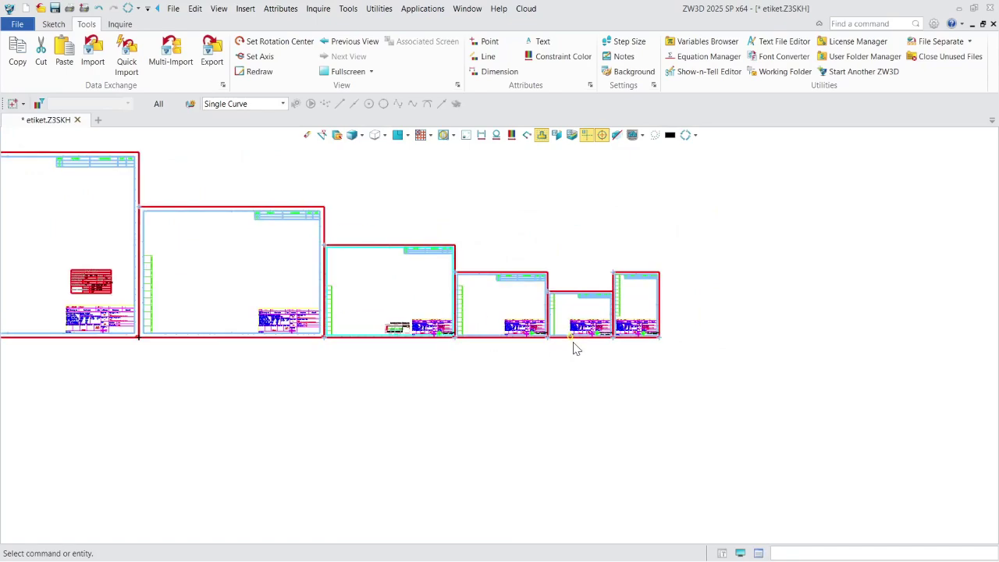
scroll(515, 373, up, 3)
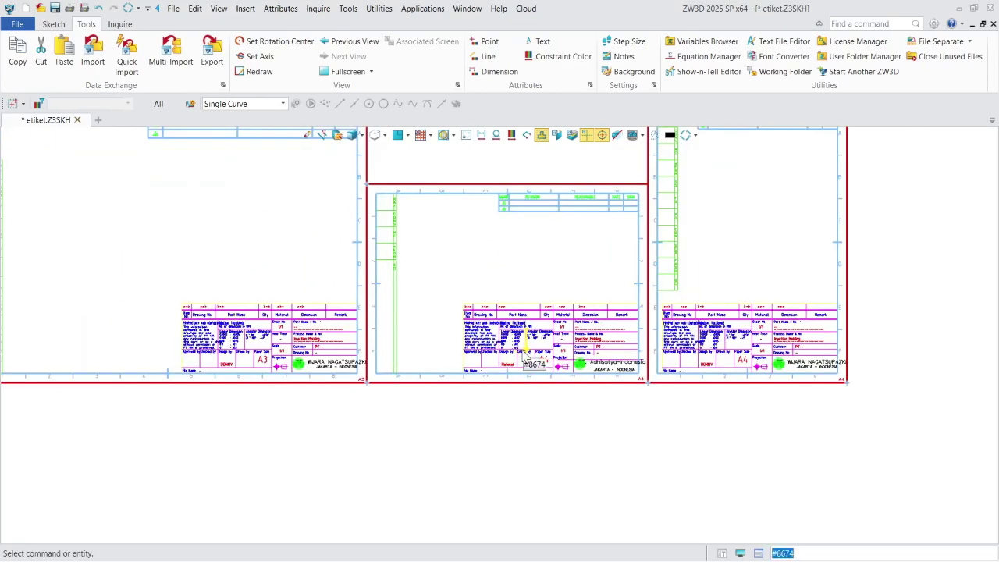
scroll(523, 354, up, 1)
scroll(576, 364, down, 2)
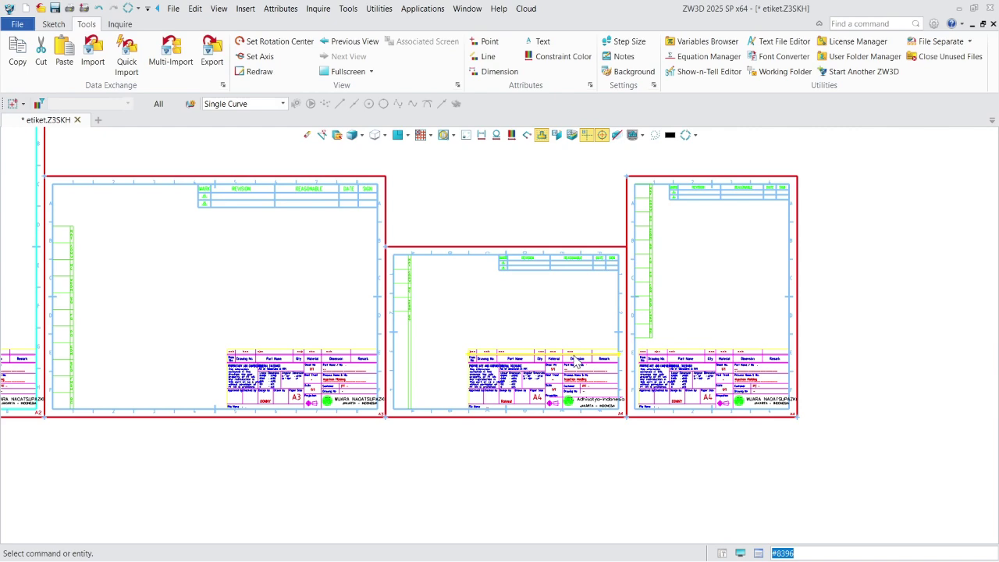
scroll(507, 321, down, 2)
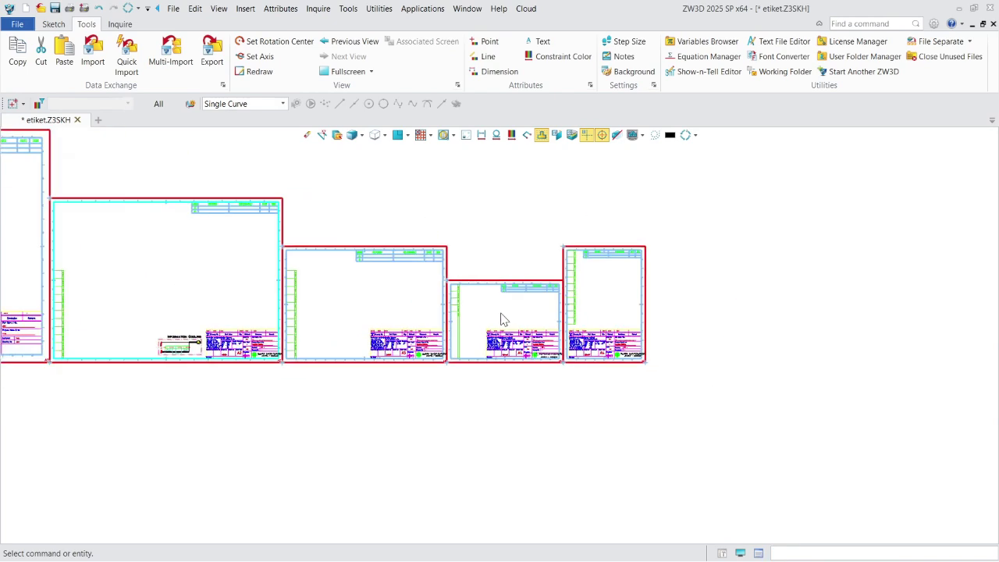
scroll(491, 343, up, 1)
scroll(488, 343, up, 4)
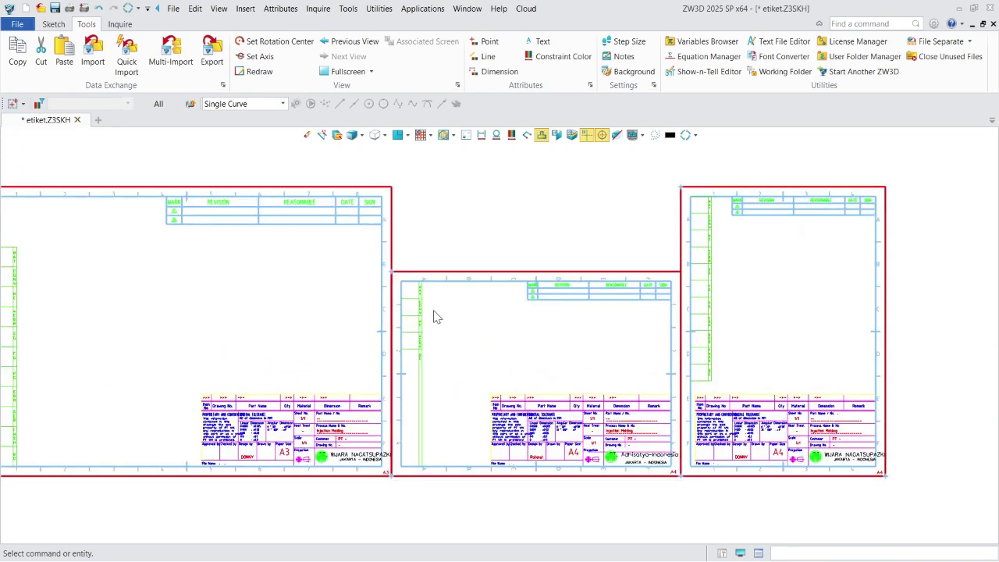
scroll(415, 275, up, 1)
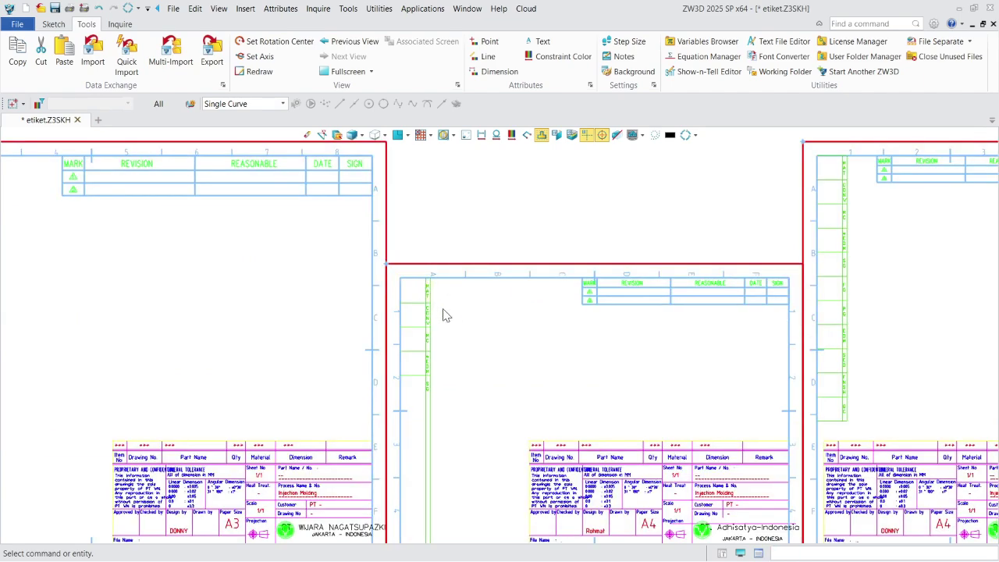
scroll(445, 319, down, 2)
scroll(446, 320, up, 3)
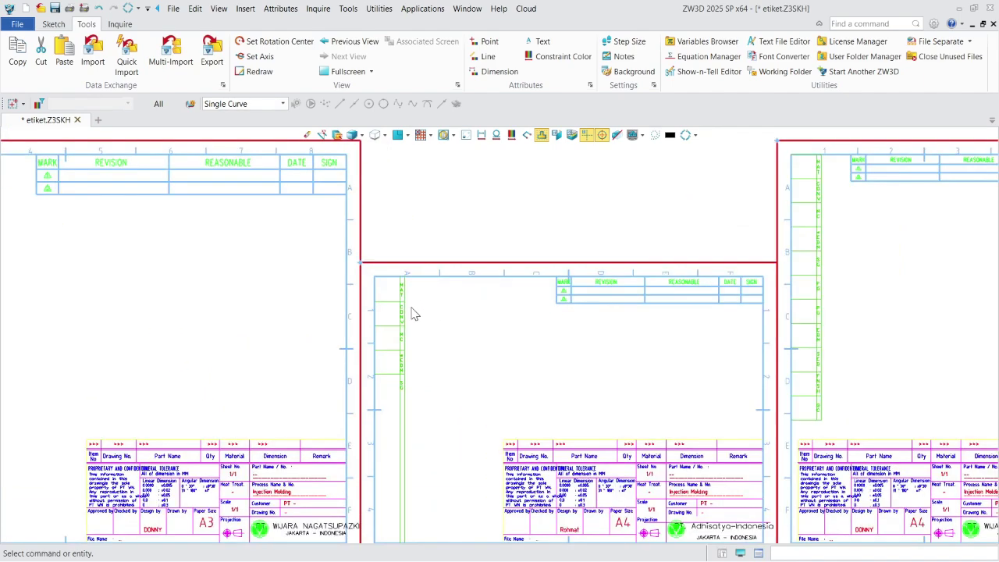
scroll(391, 296, down, 2)
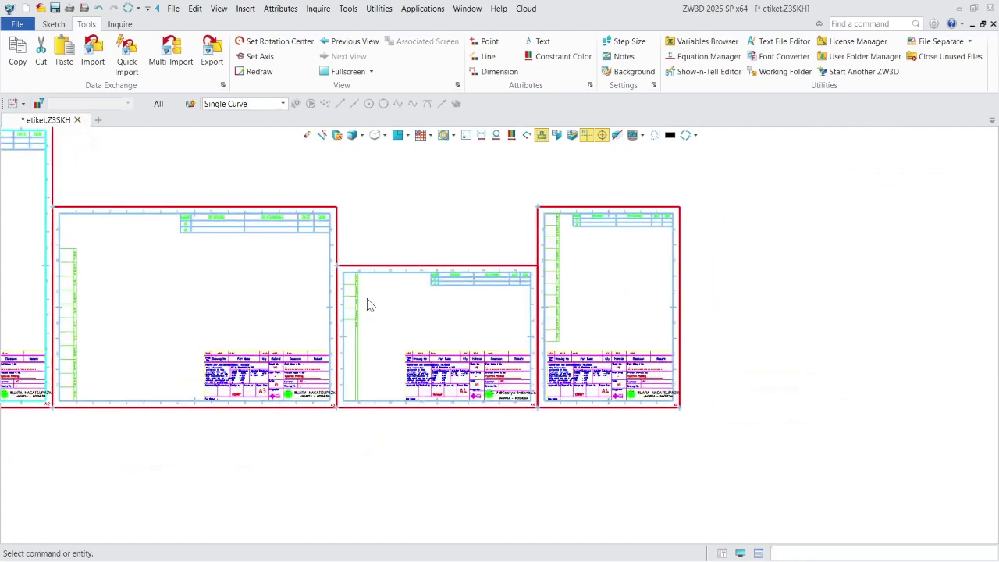
Copy the complete landscape A4 sheet, including its title block and red outer border lines, with the frame's lower-right corner as base point.
drag(329, 257, 615, 465)
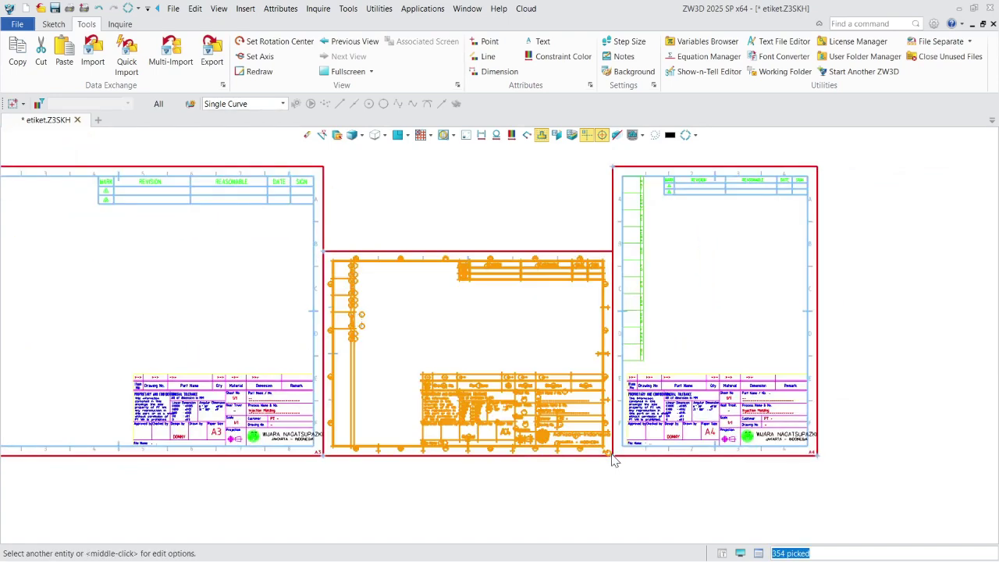
click(371, 264)
click(597, 280)
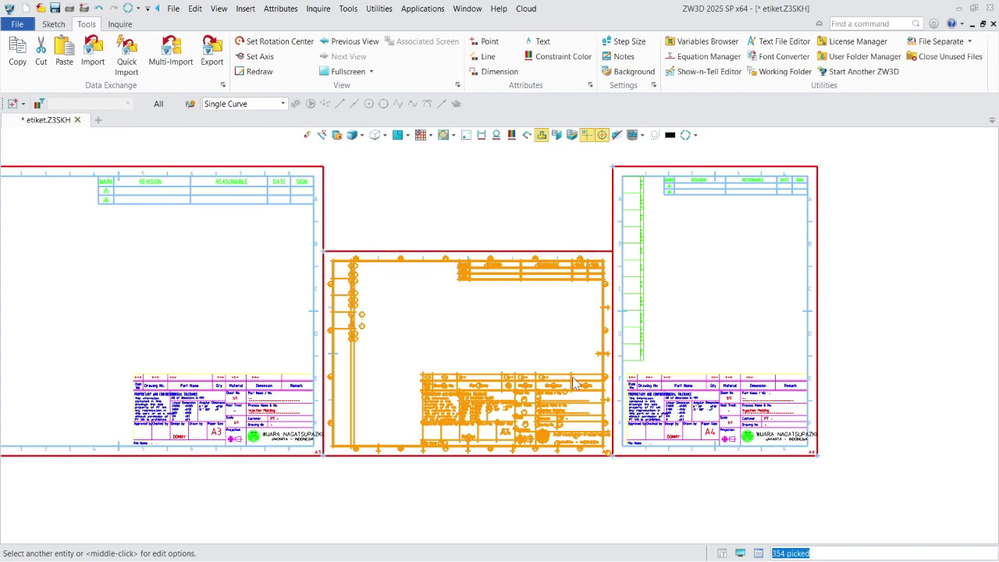
click(407, 255)
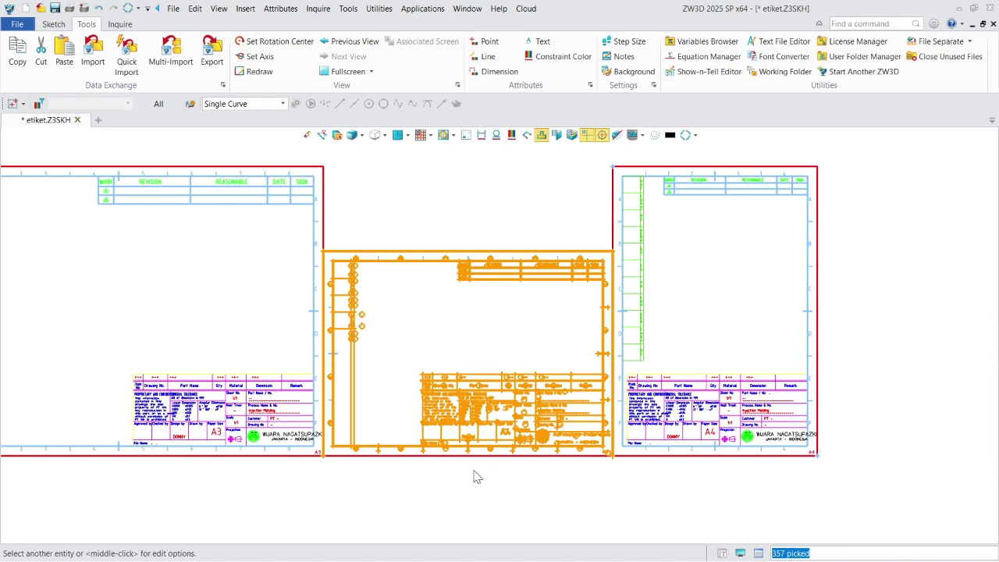
scroll(476, 474, up, 1)
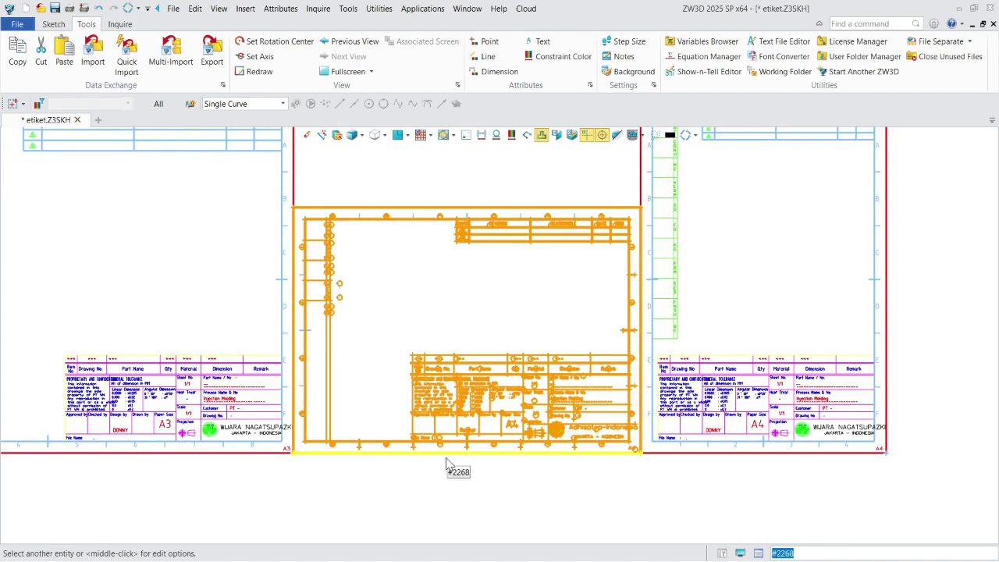
click(447, 462)
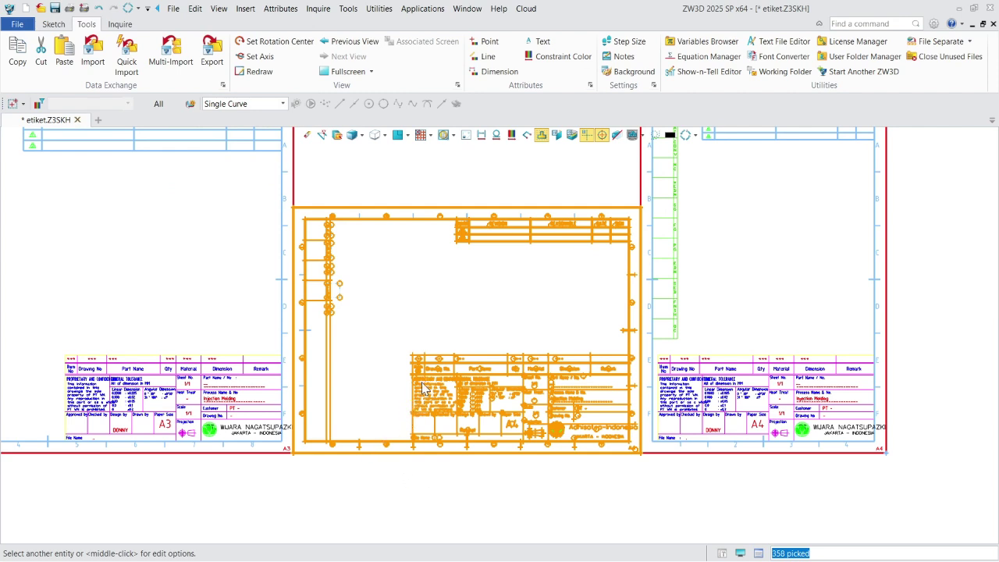
key(ctrl+c)
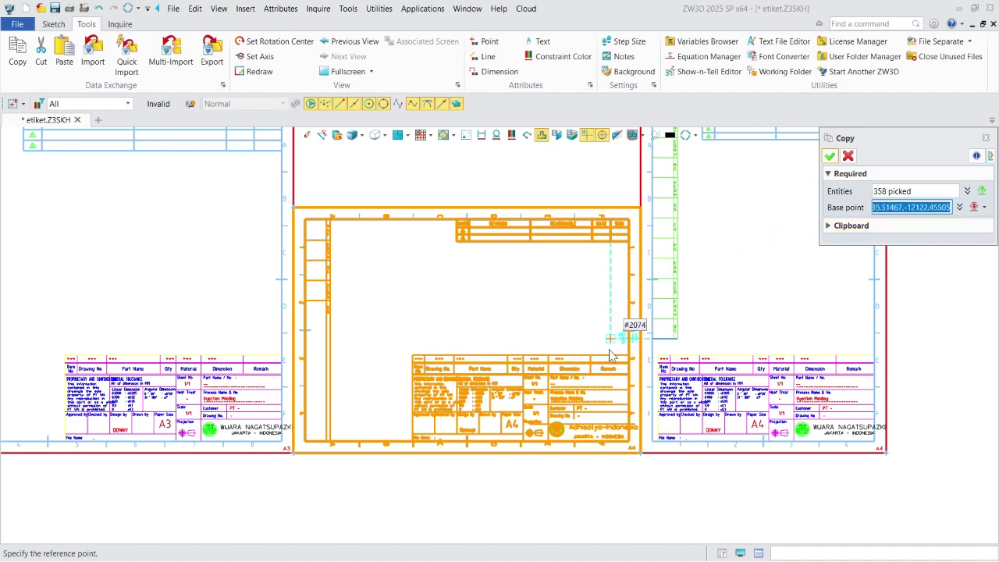
scroll(641, 457, up, 3)
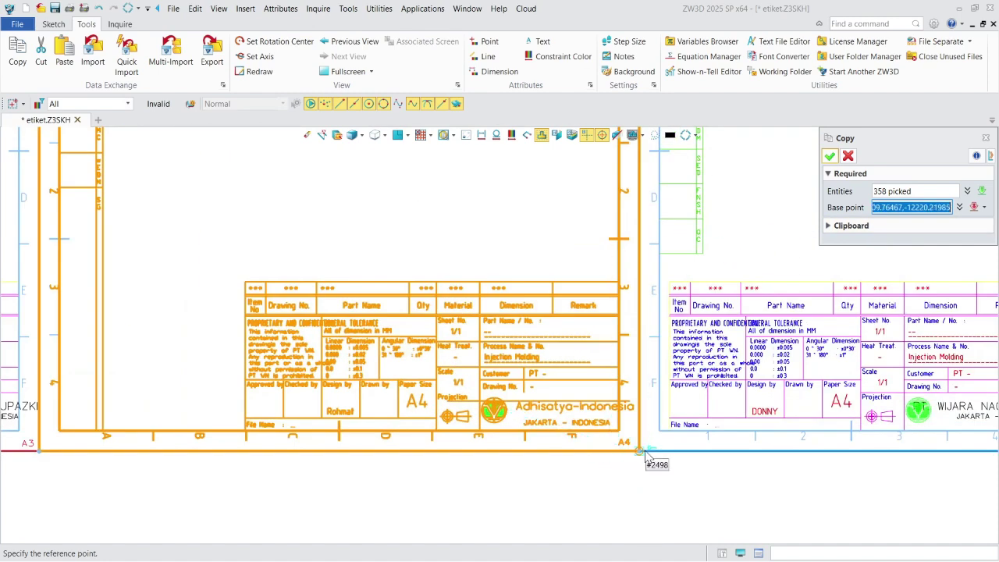
click(639, 452)
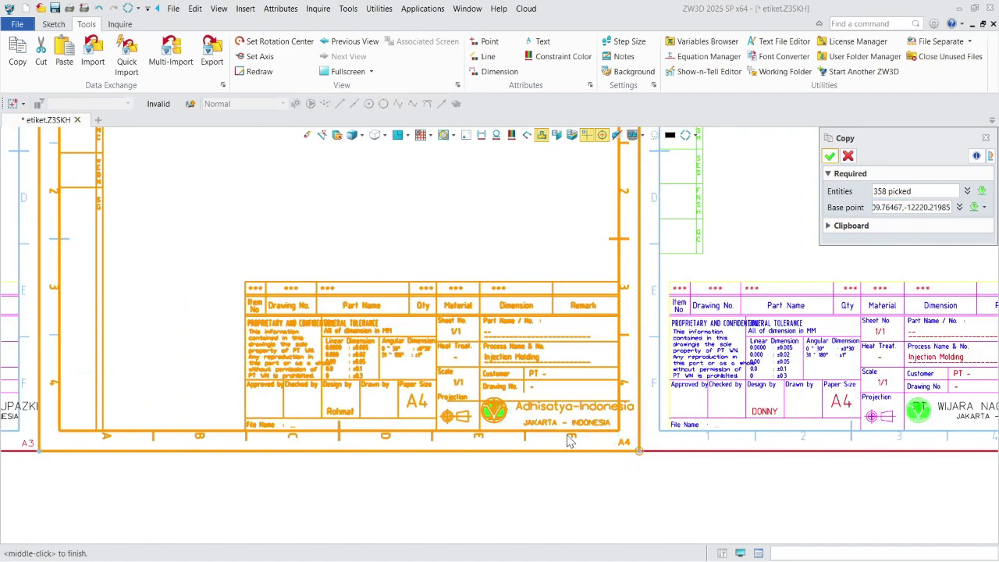
click(831, 158)
scroll(725, 176, down, 6)
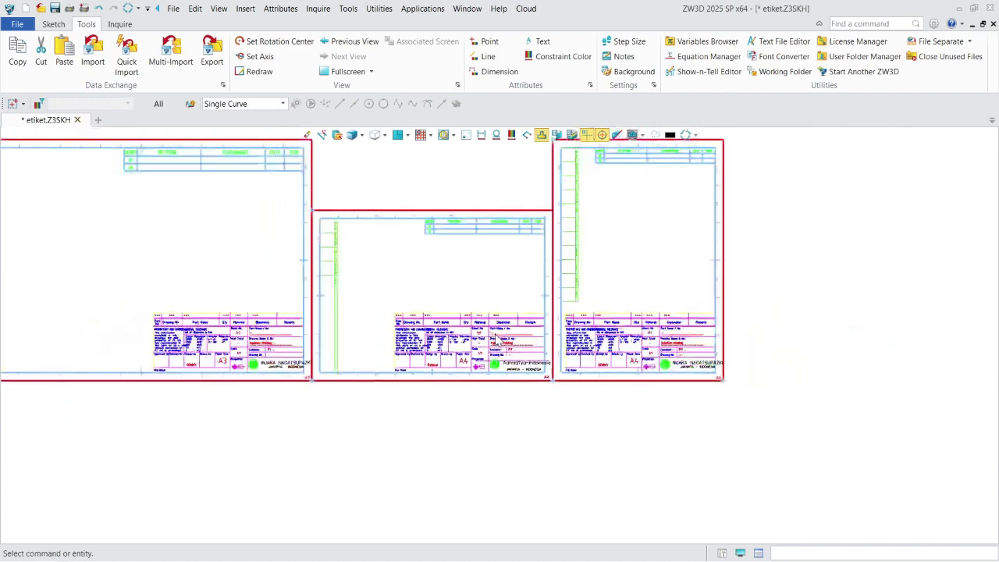
scroll(478, 353, up, 2)
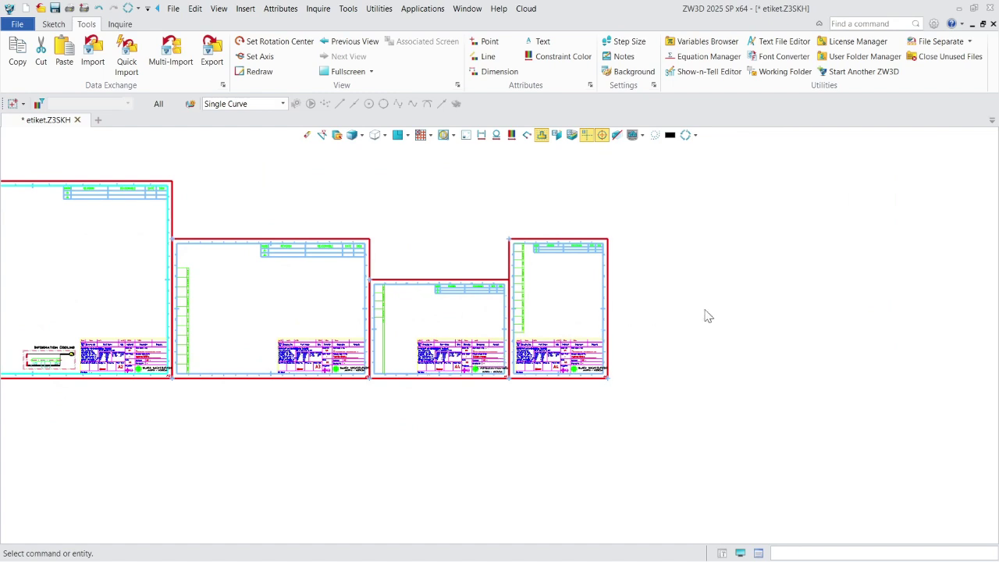
key(ctrl+v)
scroll(775, 321, up, 1)
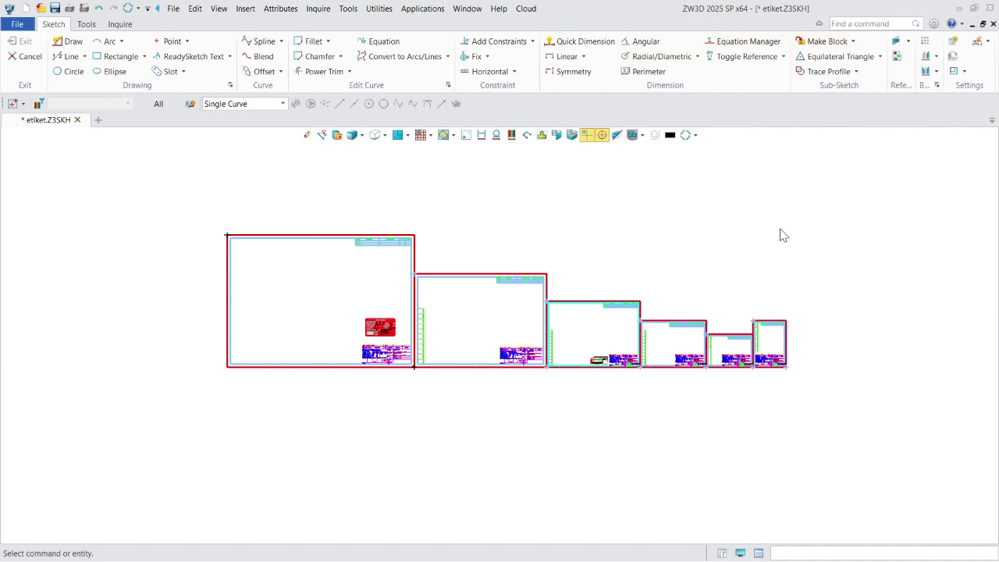
click(936, 28)
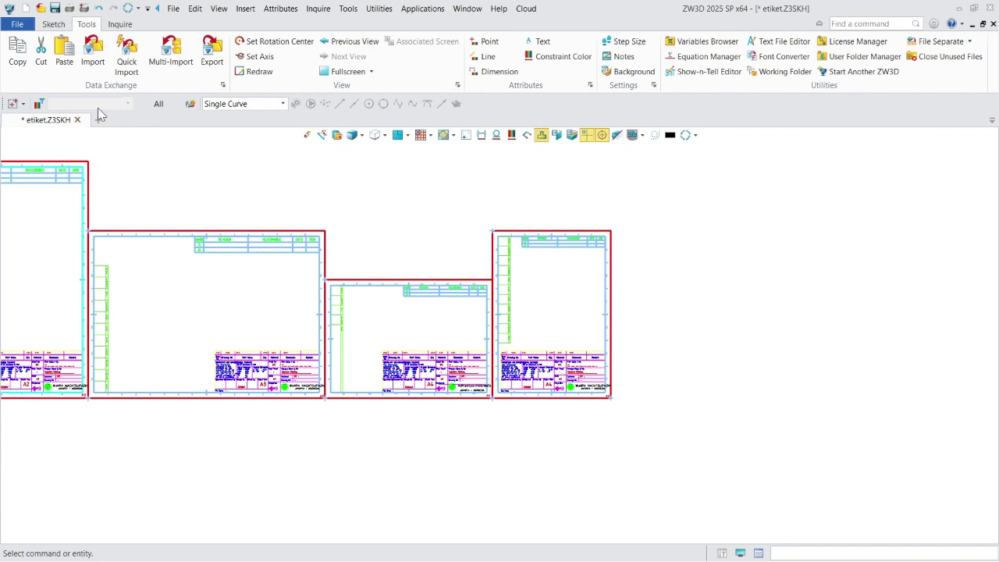
Create a new drawing sheet file named Tutorial A4 from the blank template.
click(98, 121)
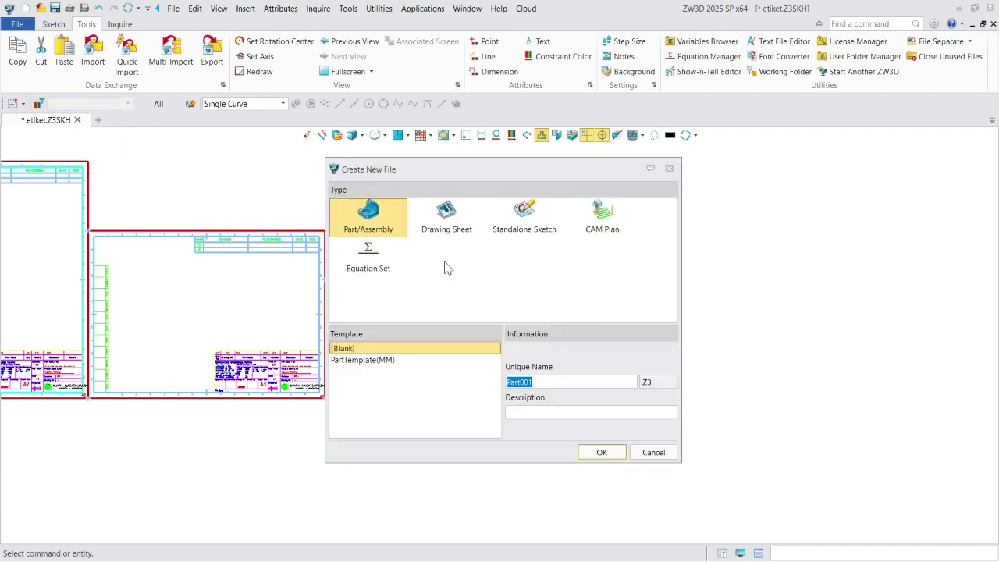
click(457, 224)
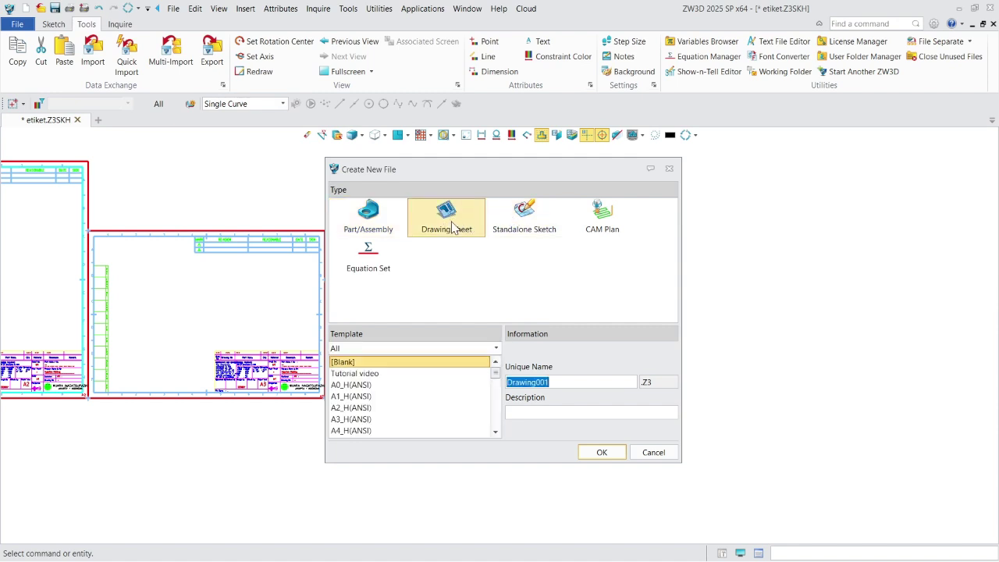
click(585, 380)
double_click(572, 380)
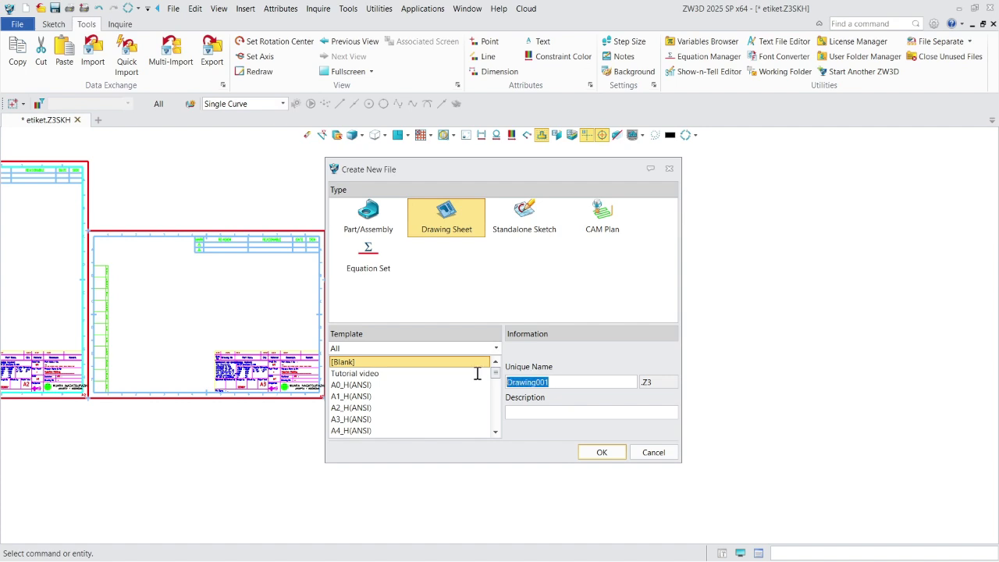
drag(578, 383, 476, 382)
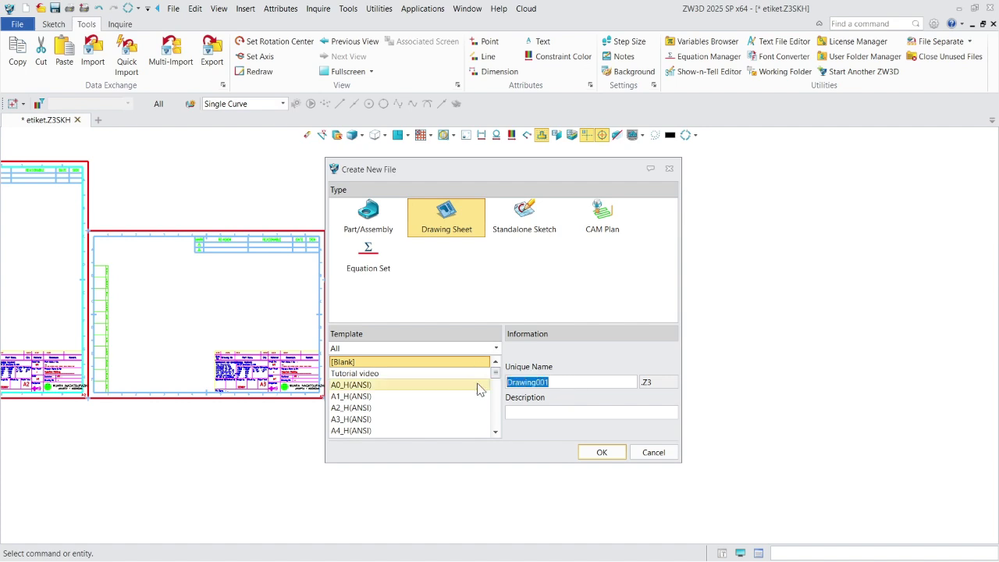
text(Tutorial A4)
click(600, 454)
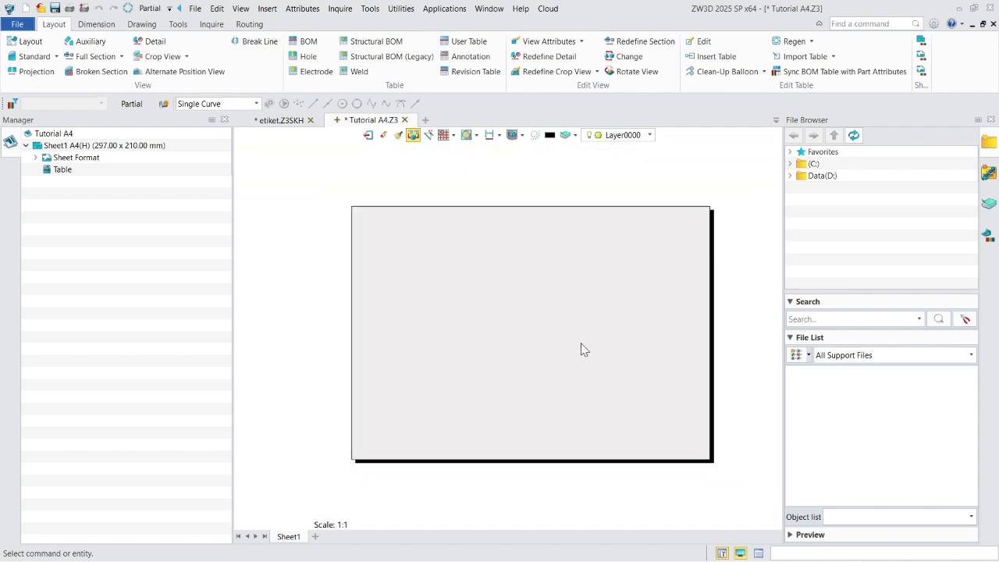
scroll(583, 349, down, 2)
scroll(531, 340, up, 3)
scroll(497, 331, down, 2)
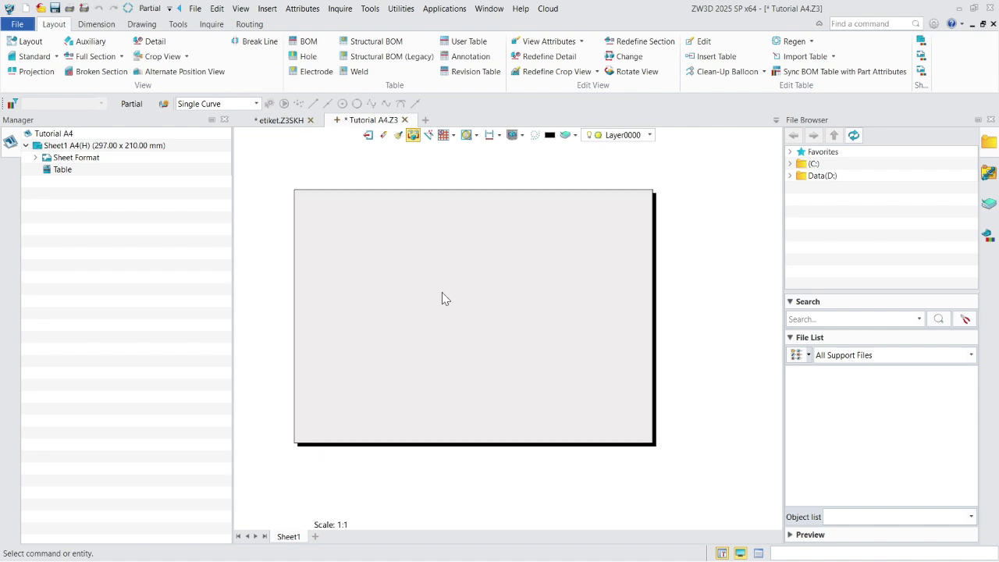
click(425, 120)
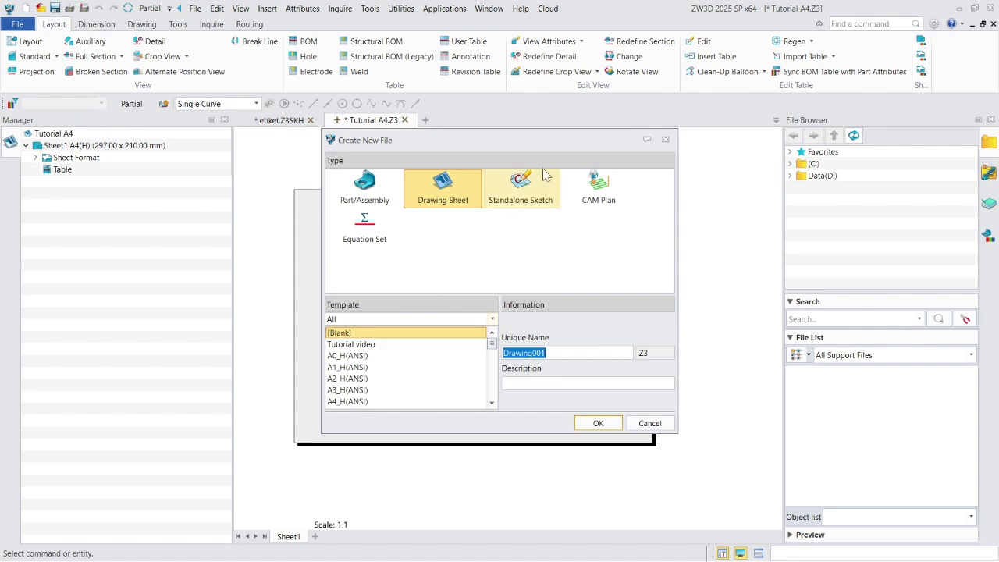
click(665, 139)
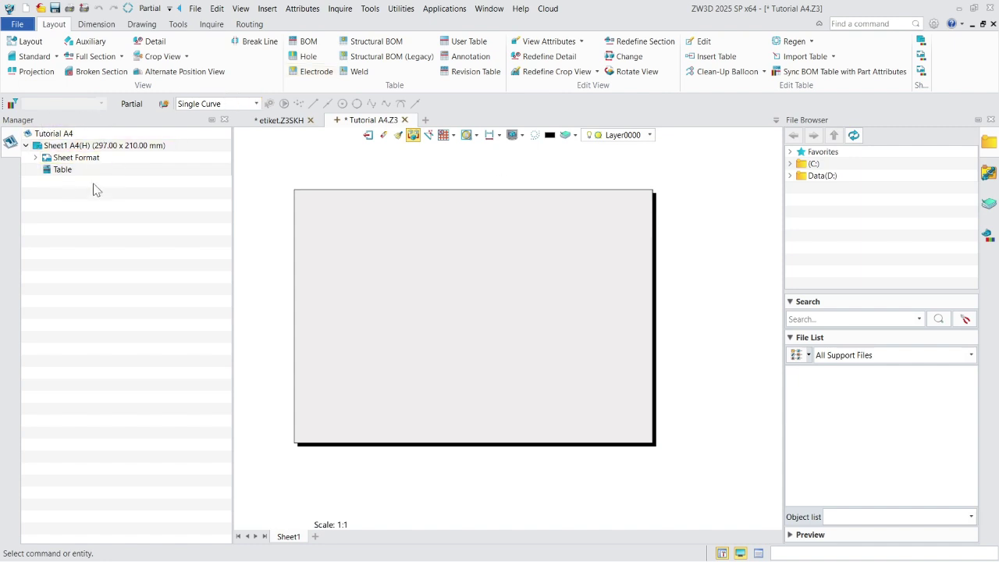
Examine the sheet format attributes and the available sheet sizes for the A4 sheet without changing them.
click(35, 157)
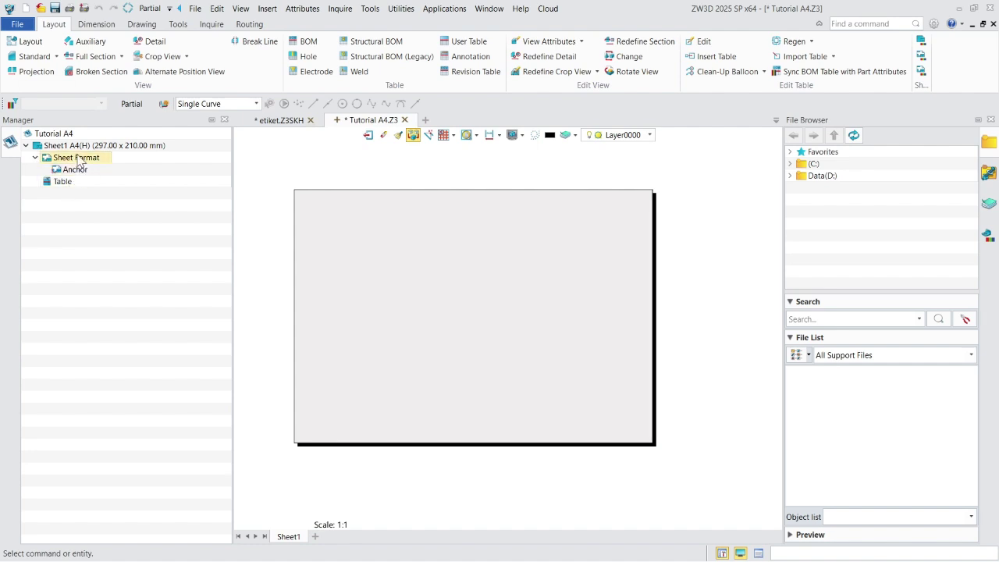
right_click(79, 161)
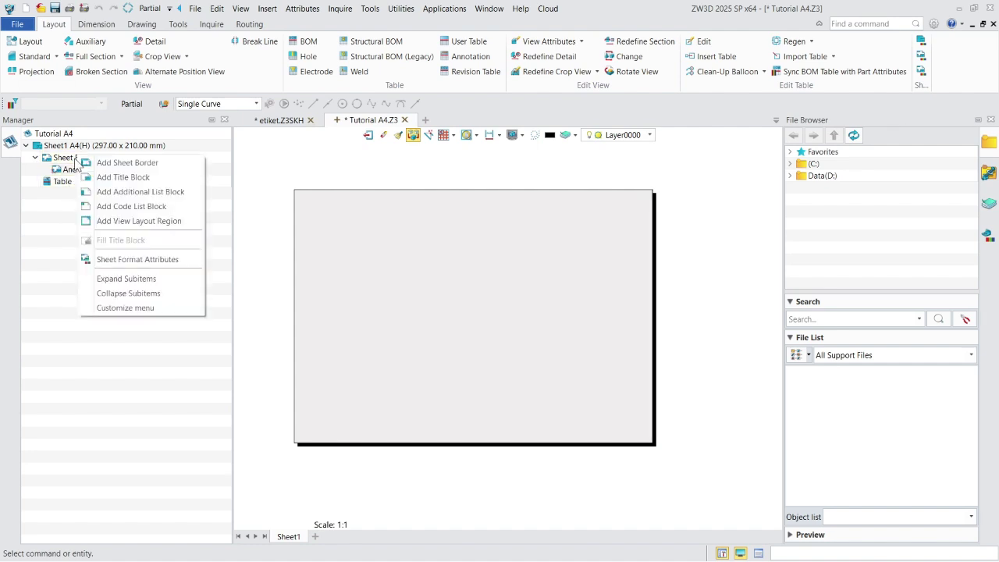
right_click(72, 162)
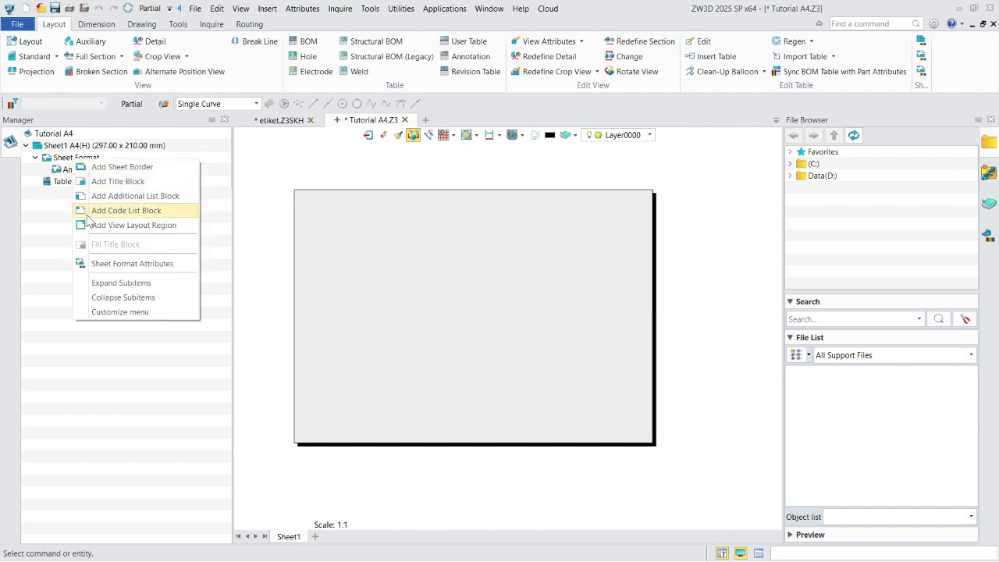
click(138, 268)
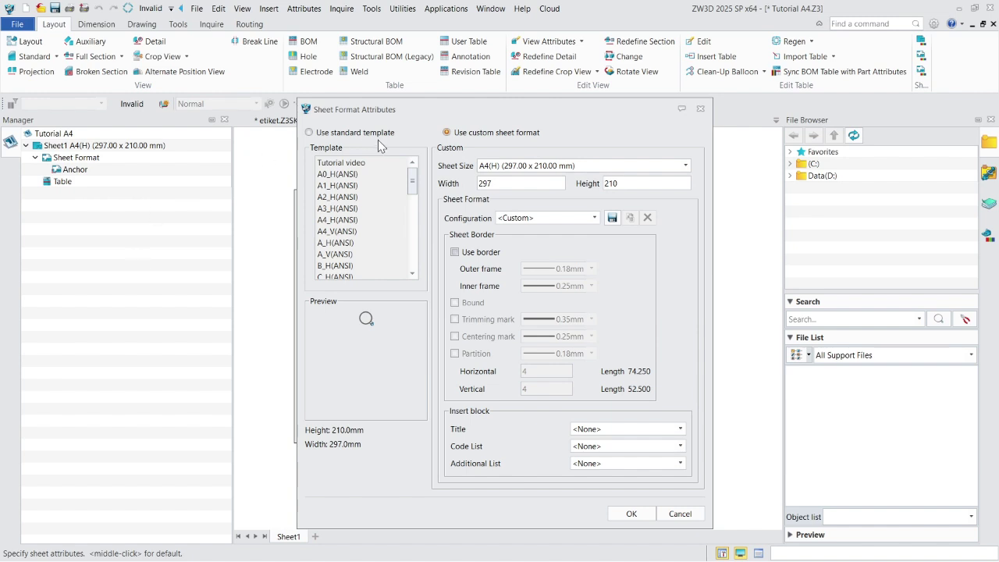
click(519, 166)
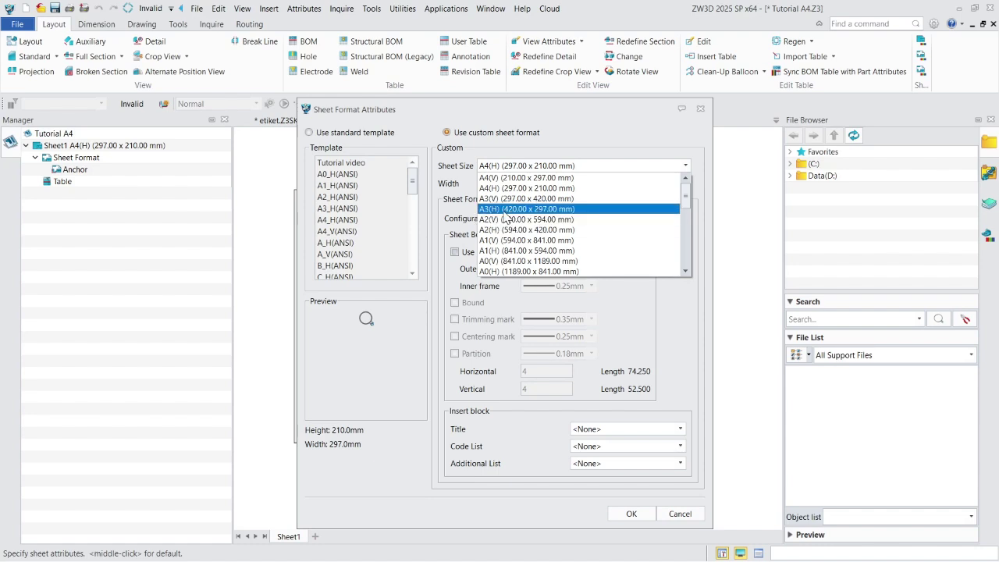
click(512, 166)
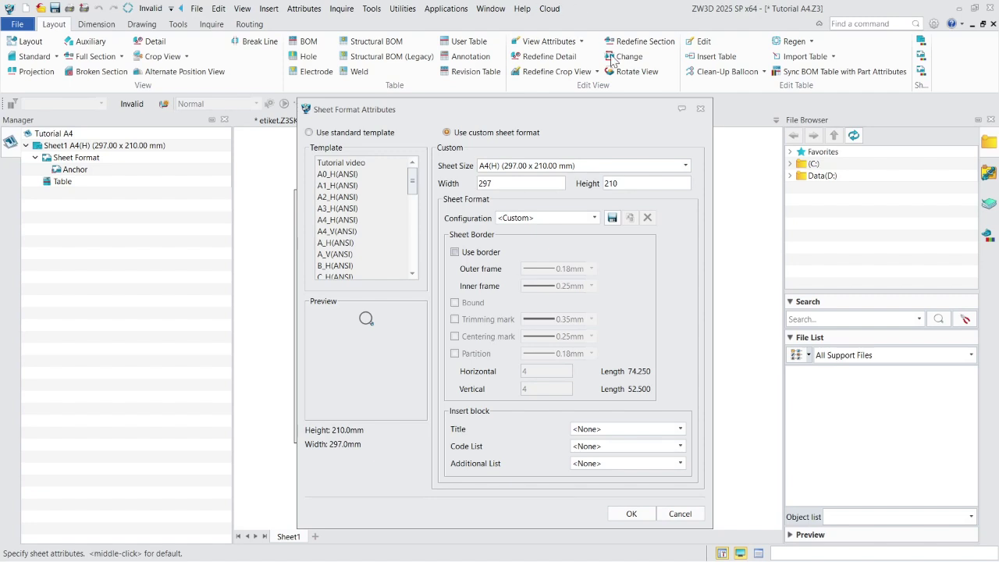
click(700, 109)
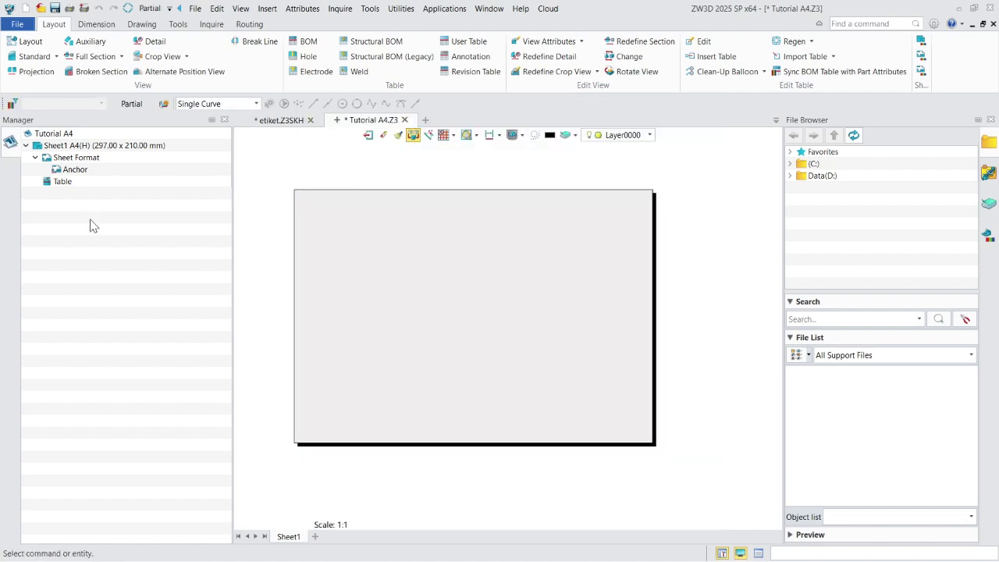
Add a title block to the sheet format and paste the copied A4 frame and title block with base point 297.
right_click(89, 163)
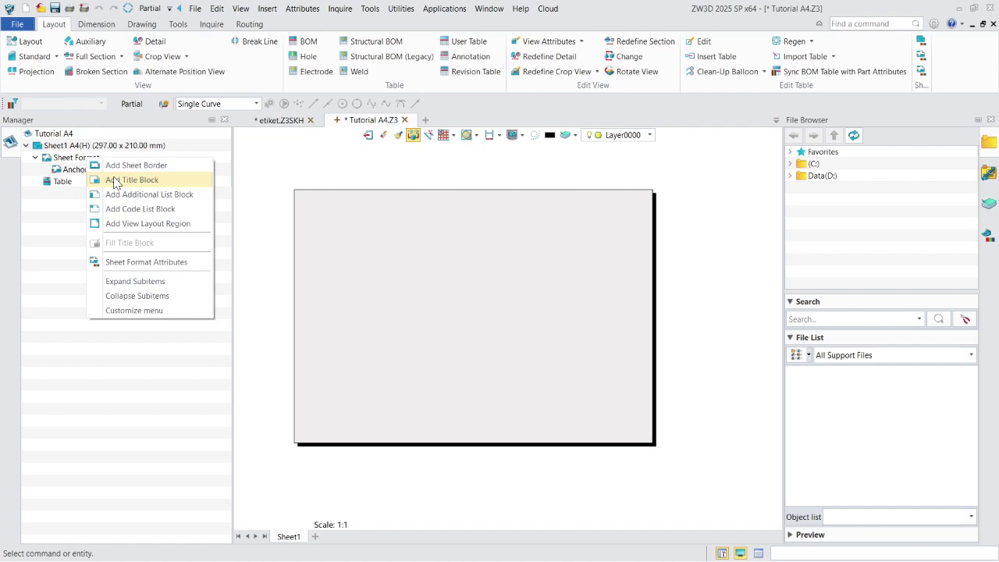
click(115, 181)
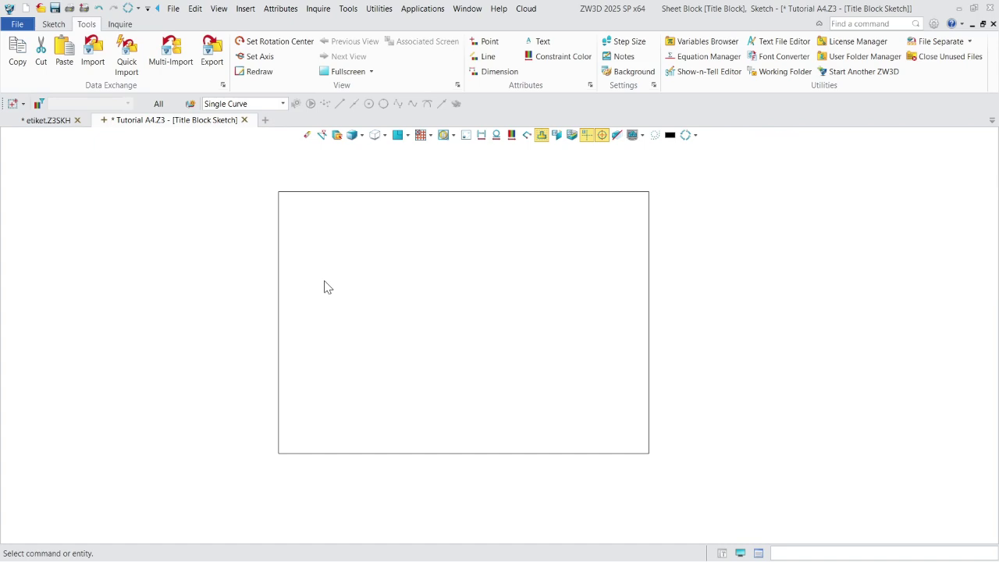
key(ctrl+v)
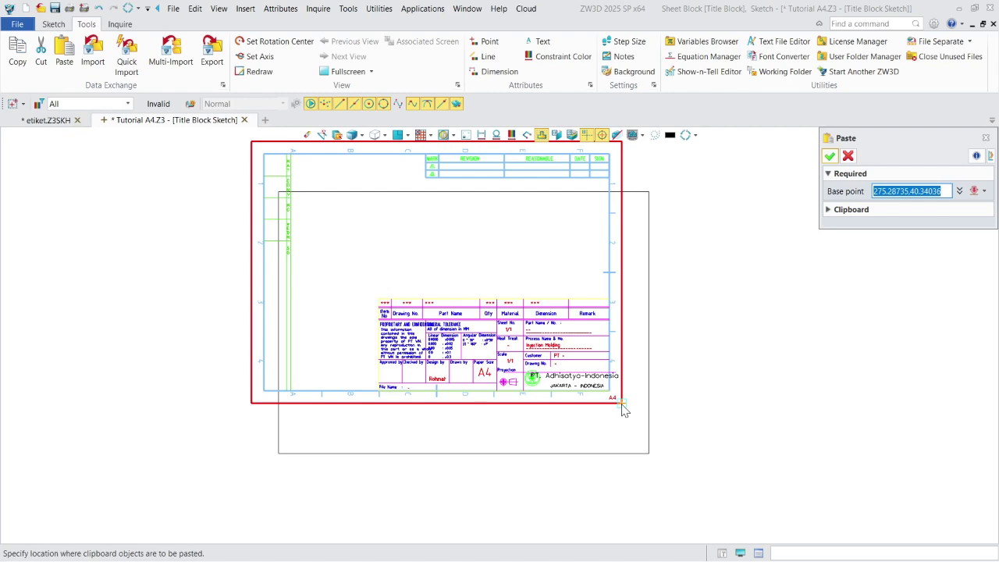
text(297)
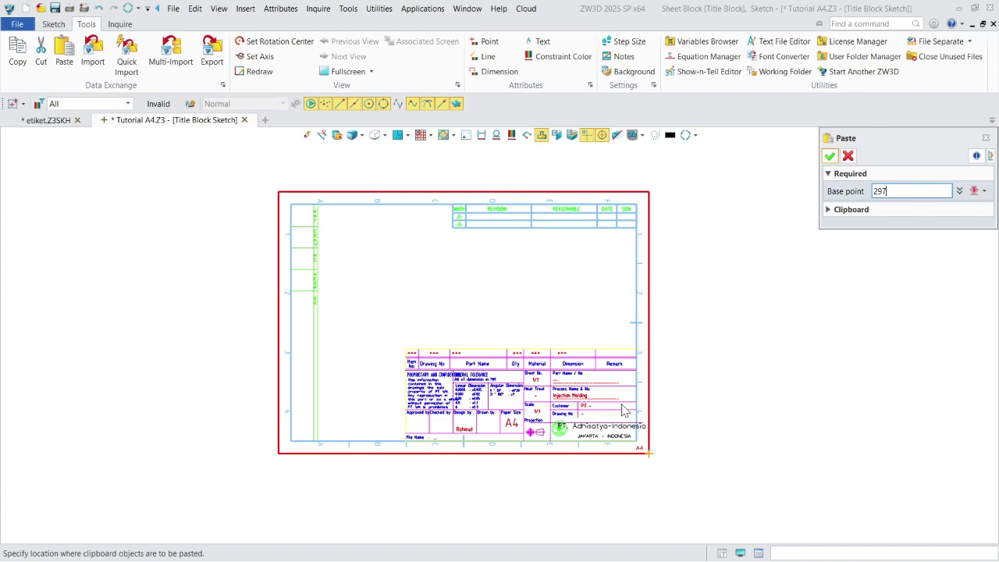
key(Return)
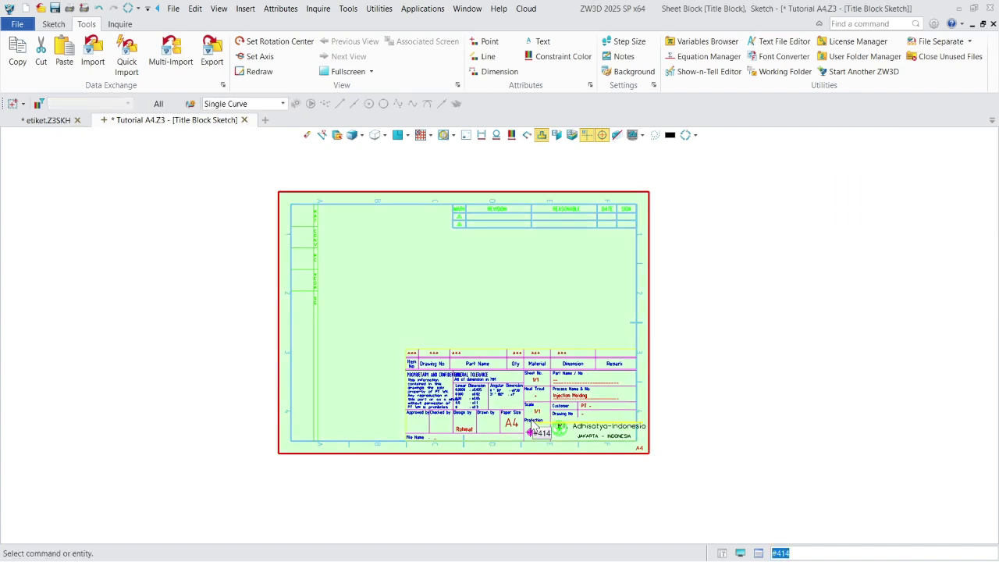
Turn off the green shading of closed regions in the title block sketch.
scroll(531, 422, up, 5)
scroll(531, 423, down, 5)
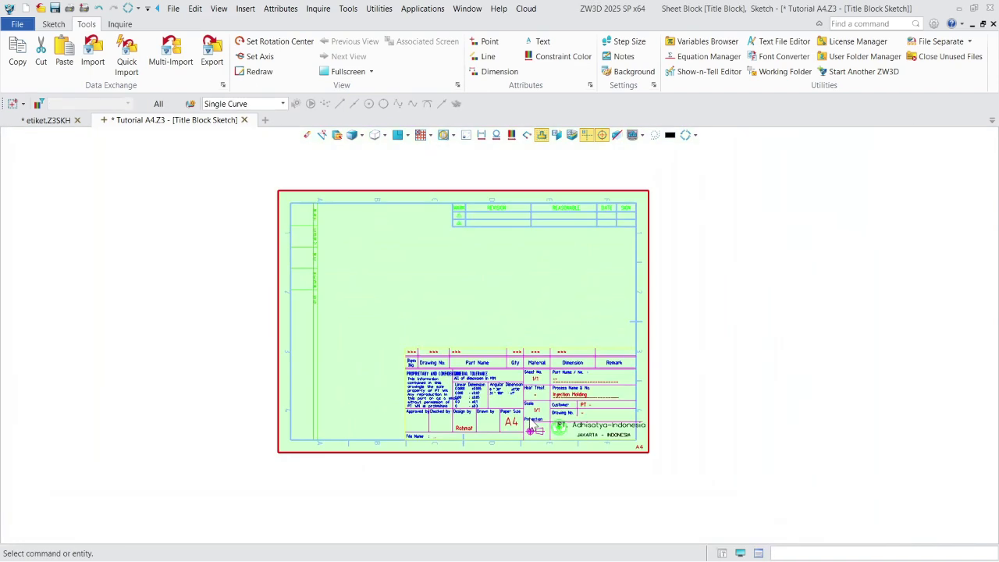
click(541, 134)
scroll(484, 254, up, 2)
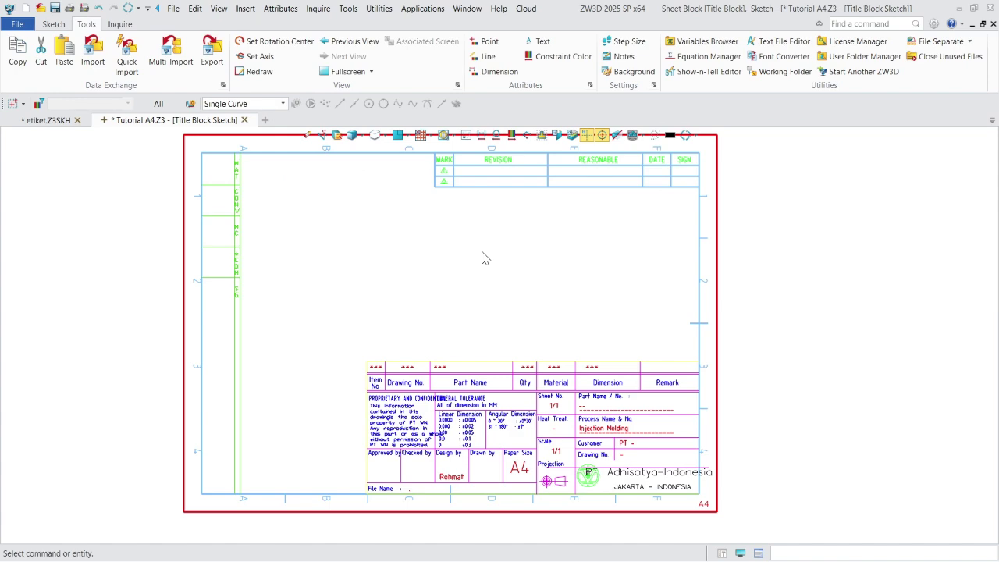
Open the PT. Adhisatya-Indonesia text in the title block for editing, including its size attributes.
scroll(582, 425, up, 3)
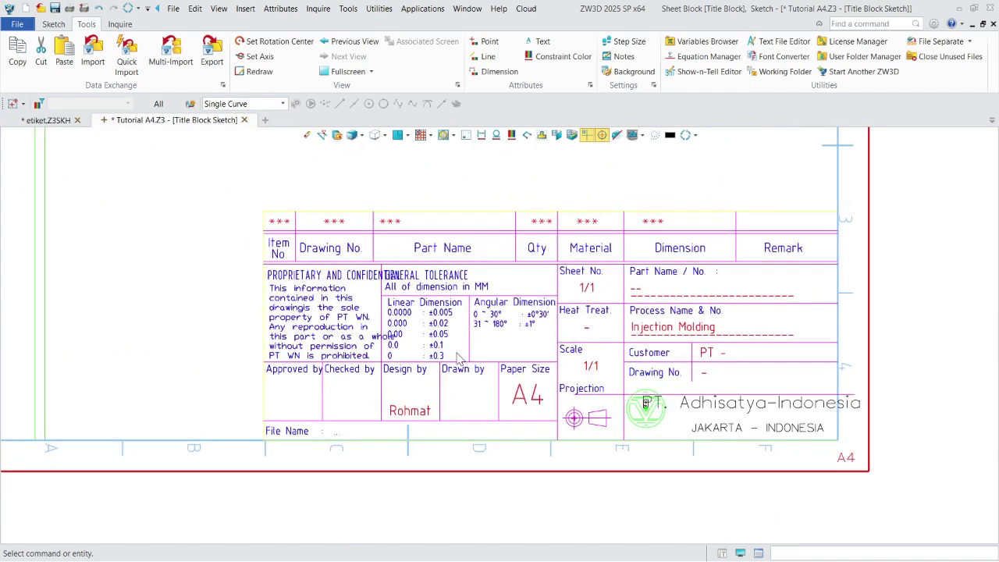
scroll(609, 427, up, 2)
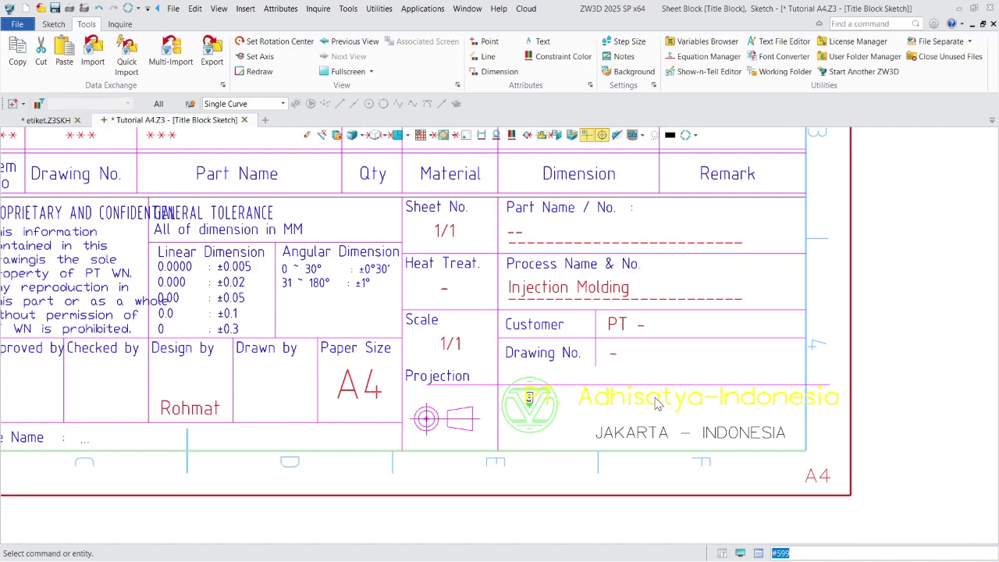
double_click(681, 404)
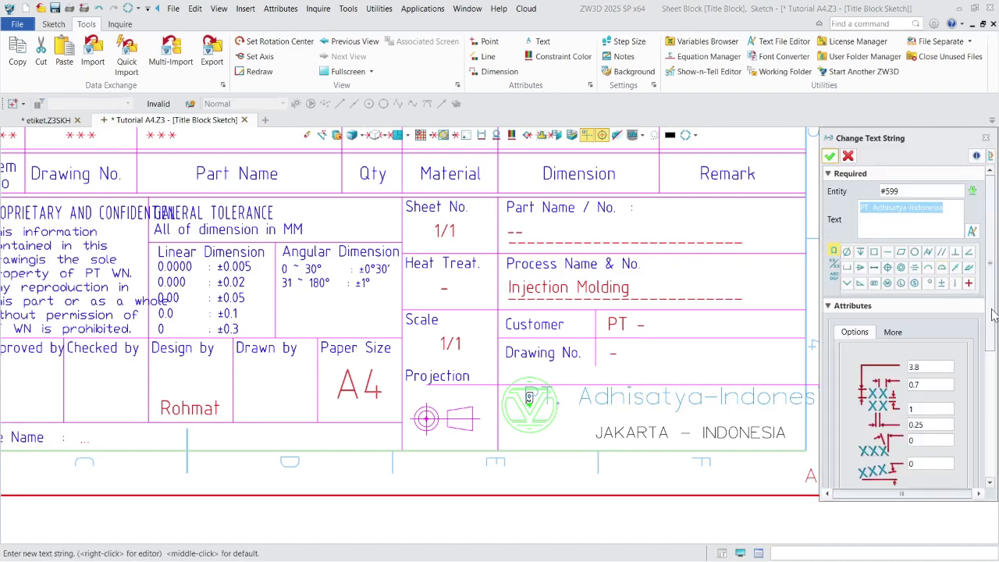
scroll(949, 304, down, 1)
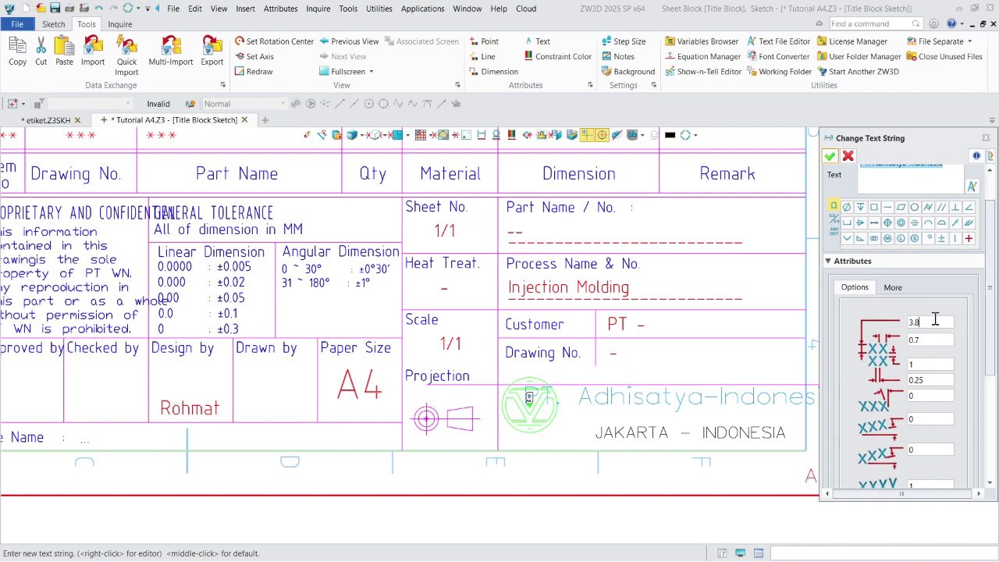
Try a larger text height of 4.8 for the PT. Adhisatya-Indonesia text.
double_click(921, 323)
text(5.8)
key(Return)
text(4.8)
key(Return)
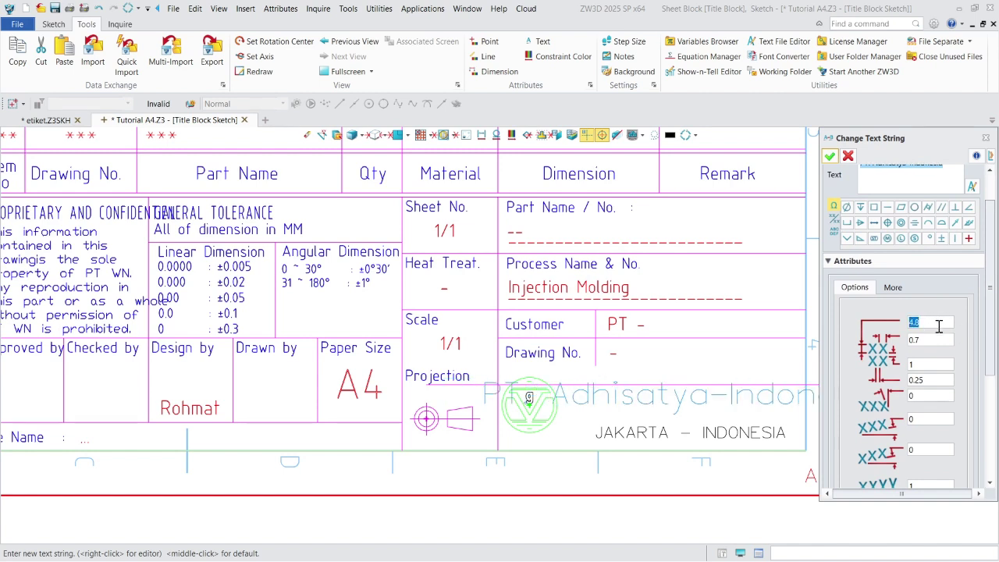
click(947, 320)
scroll(947, 321, down, 1)
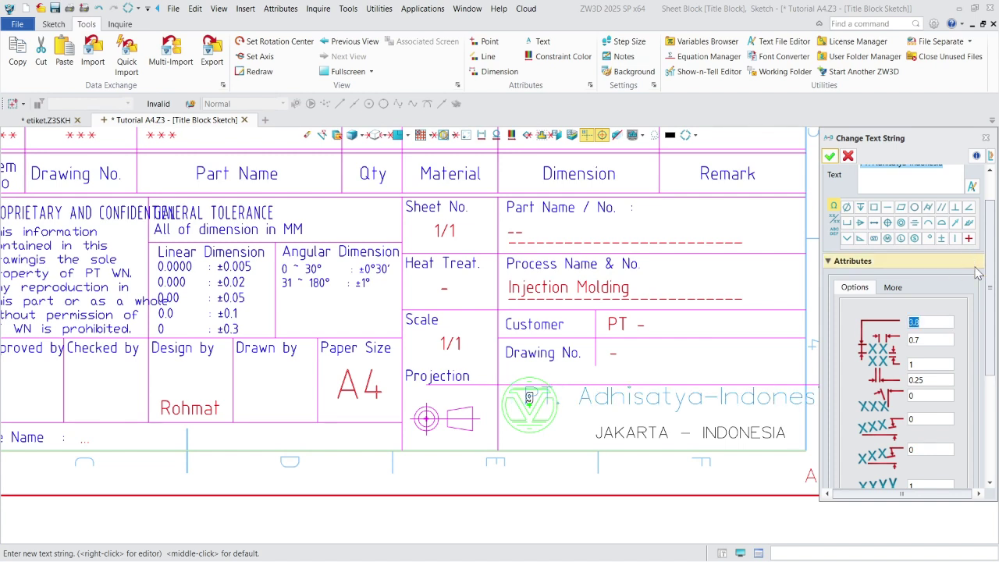
Set the text height of PT. Adhisatya-Indonesia to 2.8 with its wording kept, and apply the text change.
scroll(957, 269, up, 1)
click(942, 209)
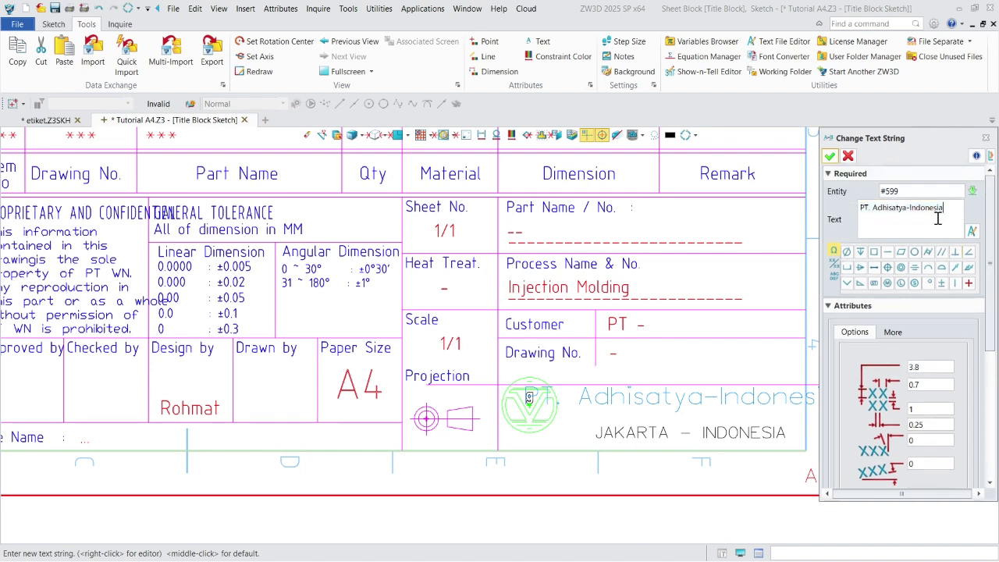
drag(945, 209, 847, 209)
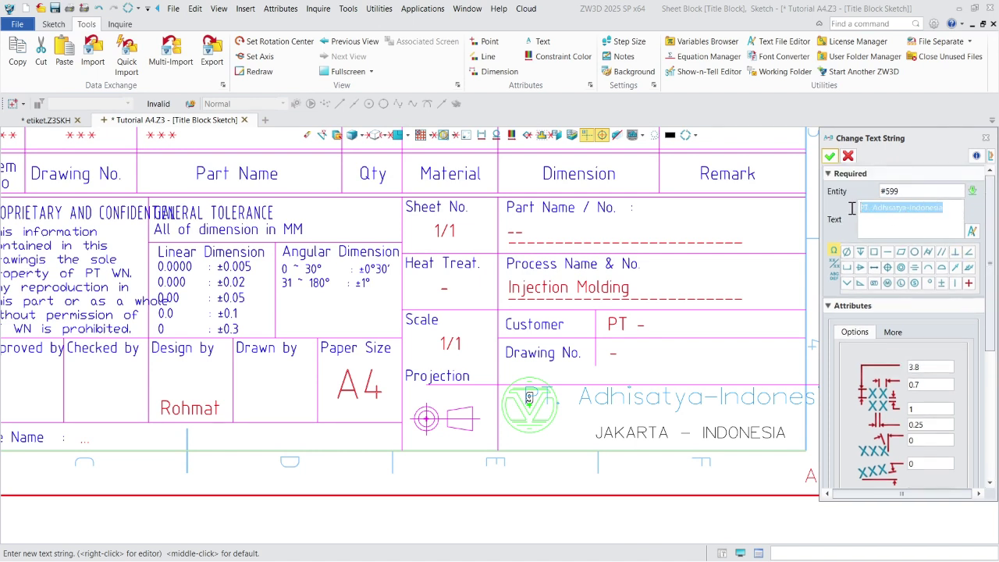
click(912, 222)
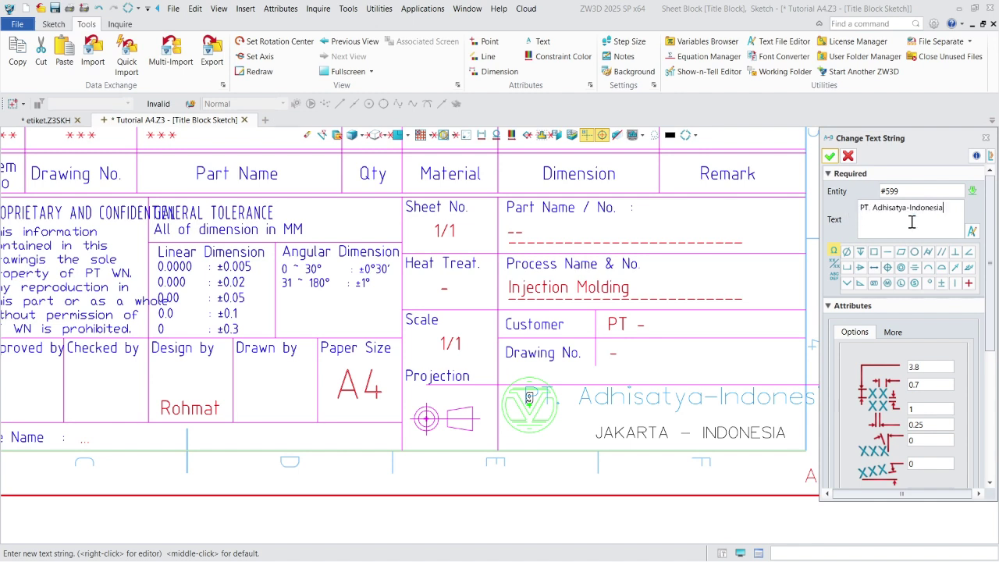
click(925, 365)
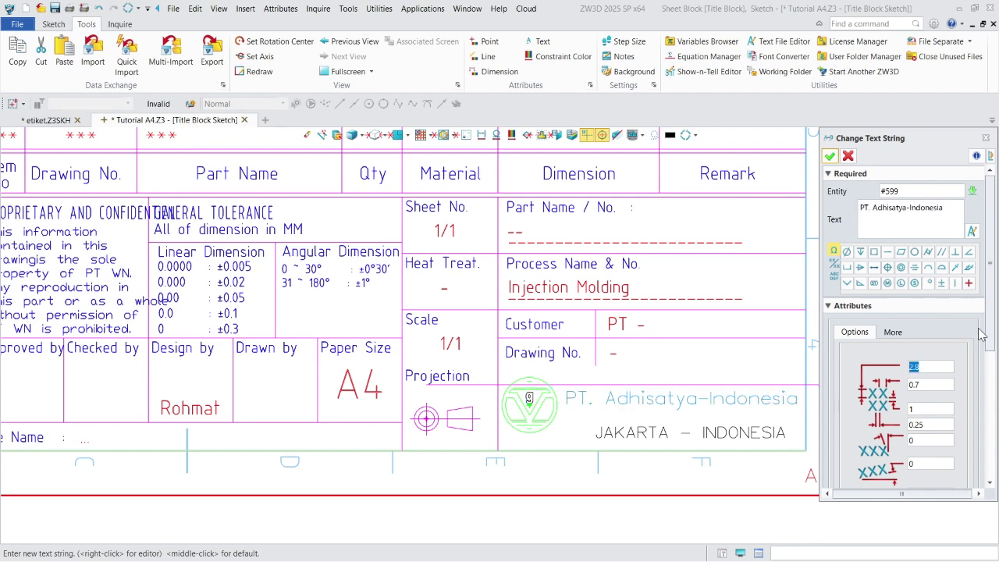
click(831, 157)
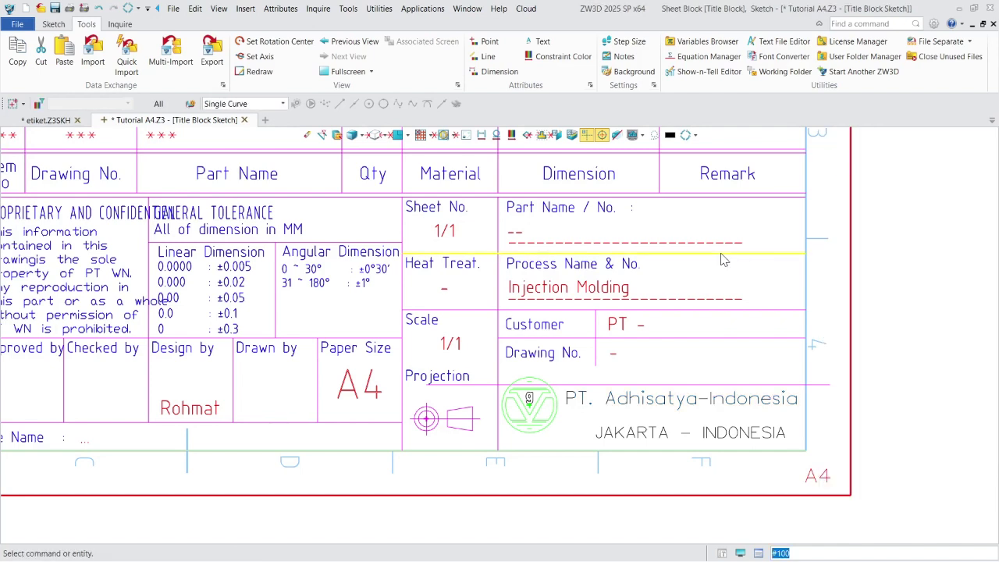
Start a ReadySketch Text and place its origin just above the dashes beneath the Part Name / No. label.
scroll(590, 266, down, 1)
middle_drag(589, 265, 702, 236)
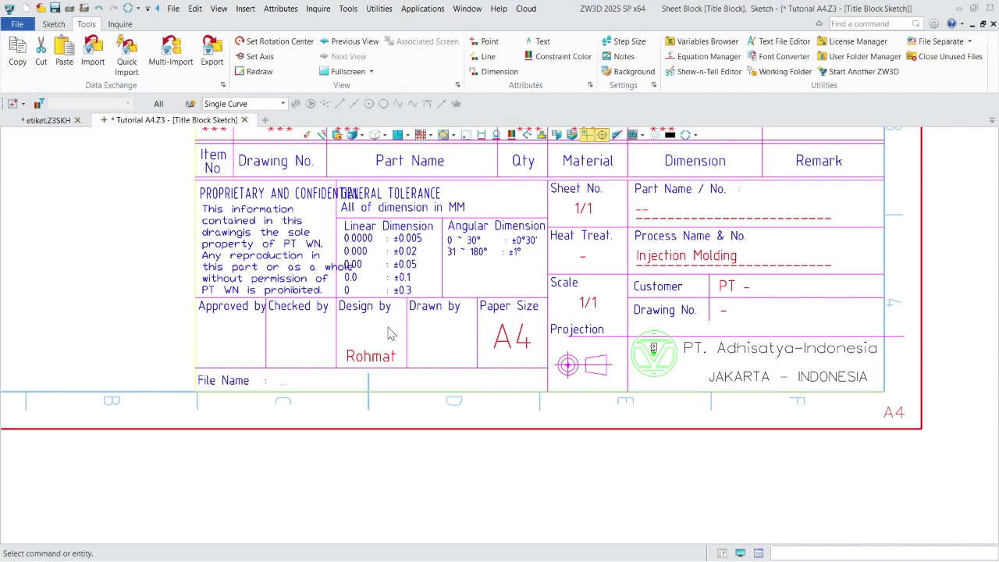
middle_drag(524, 279, 478, 330)
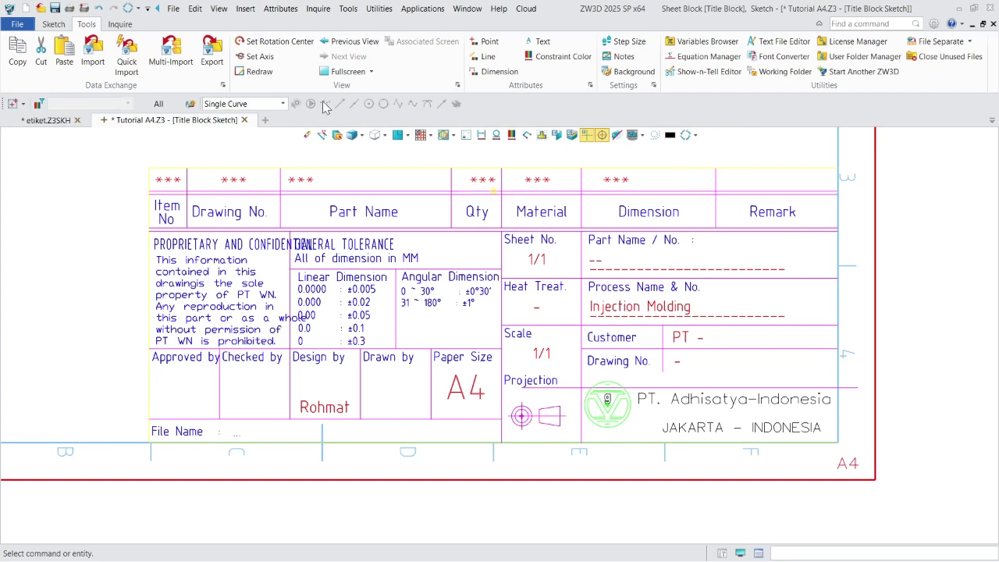
click(67, 25)
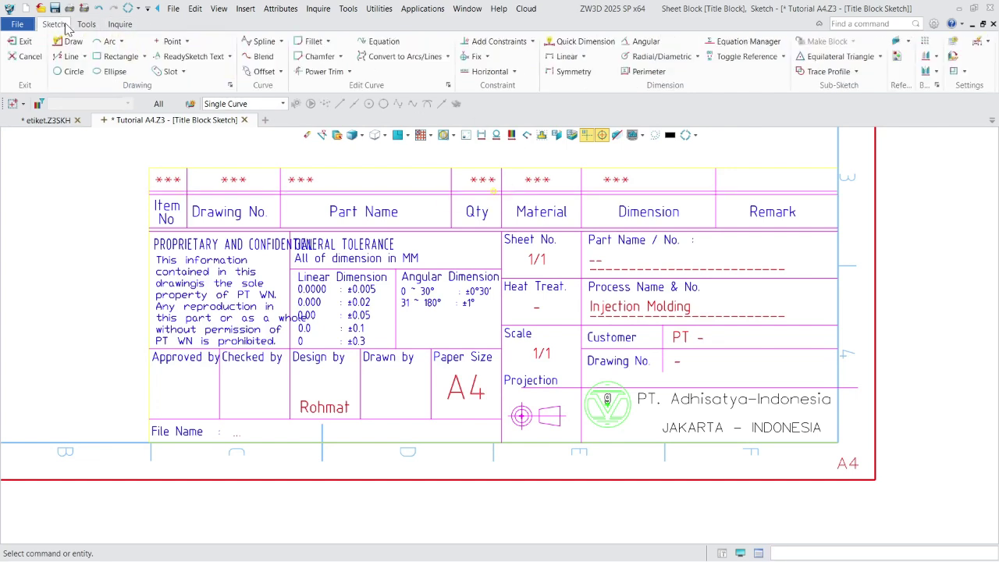
click(193, 62)
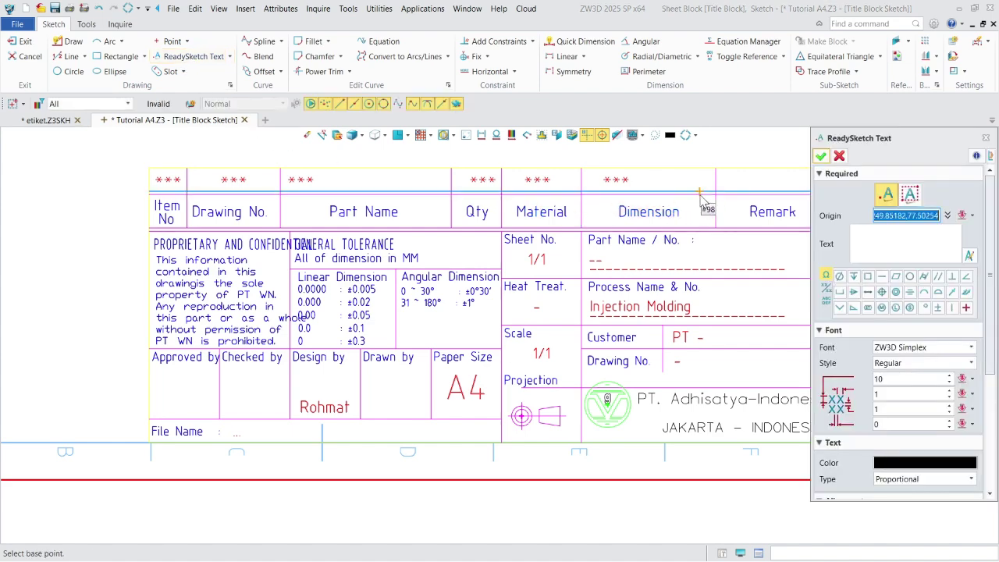
scroll(639, 210, down, 2)
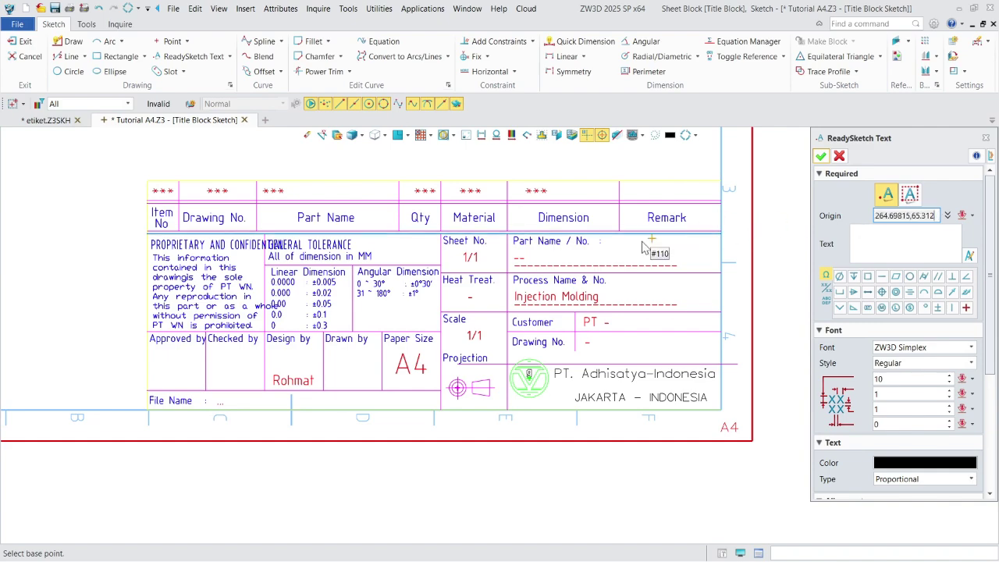
scroll(547, 250, up, 3)
scroll(513, 254, up, 1)
scroll(515, 273, down, 3)
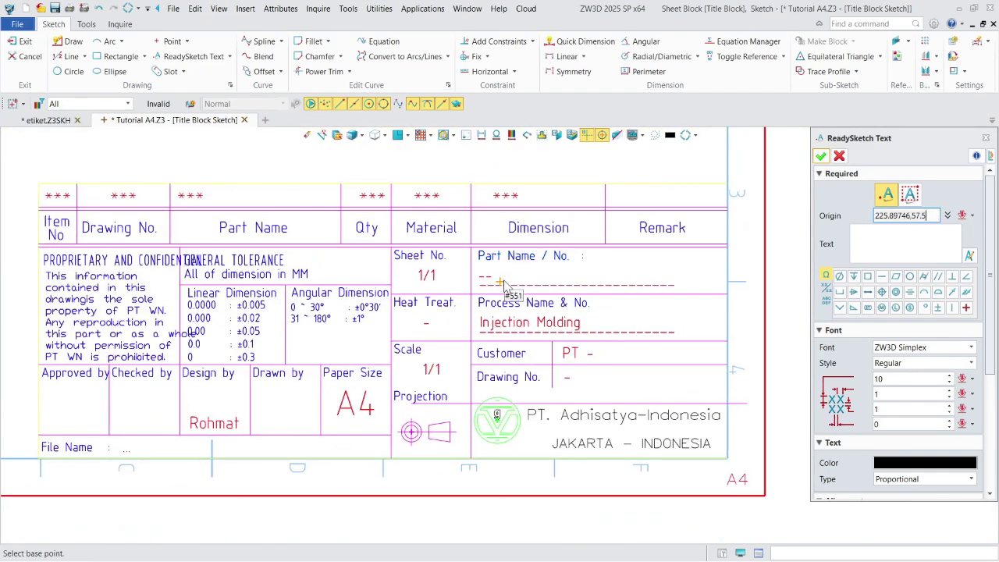
scroll(503, 281, up, 3)
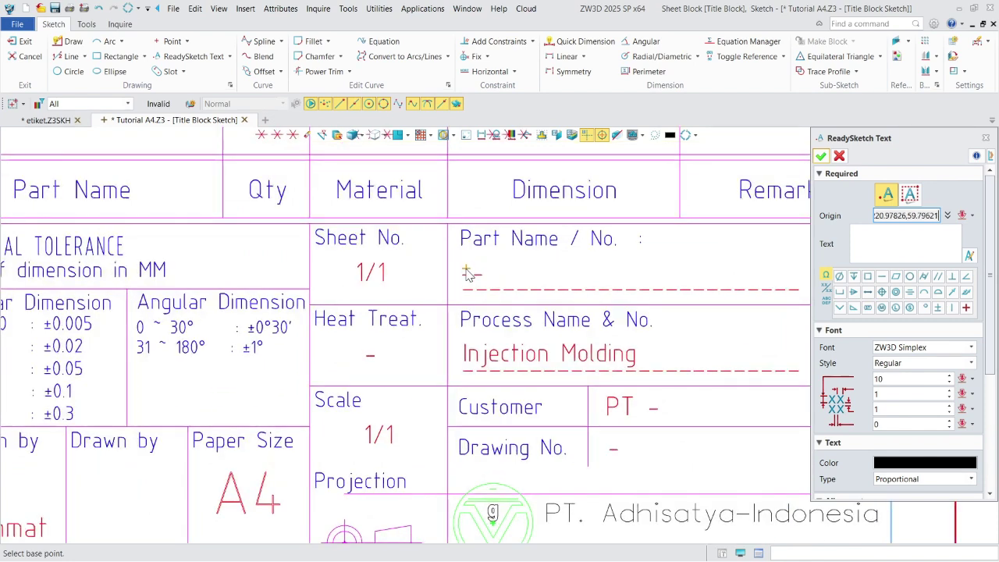
click(467, 267)
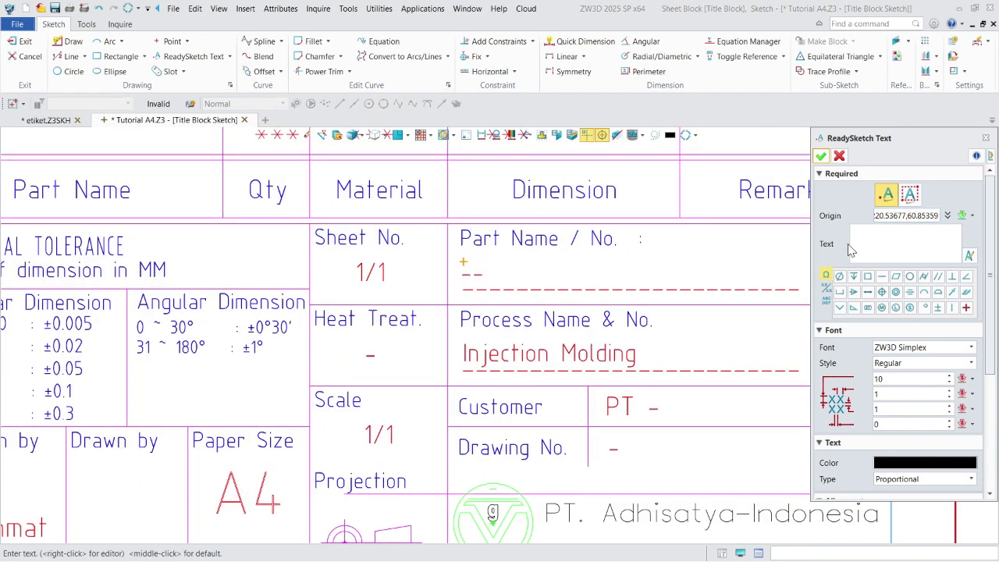
Insert the standard attribute variable part_name as the content of the new ReadySketch text.
click(828, 305)
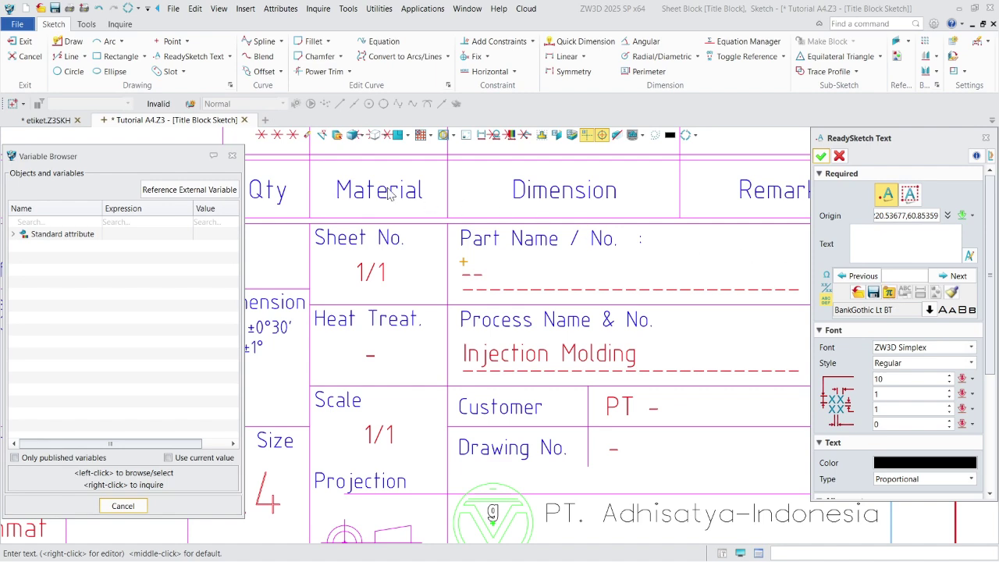
mouse_move(152, 152)
mouse_down()
mouse_move(218, 122)
mouse_move(331, 107)
mouse_up()
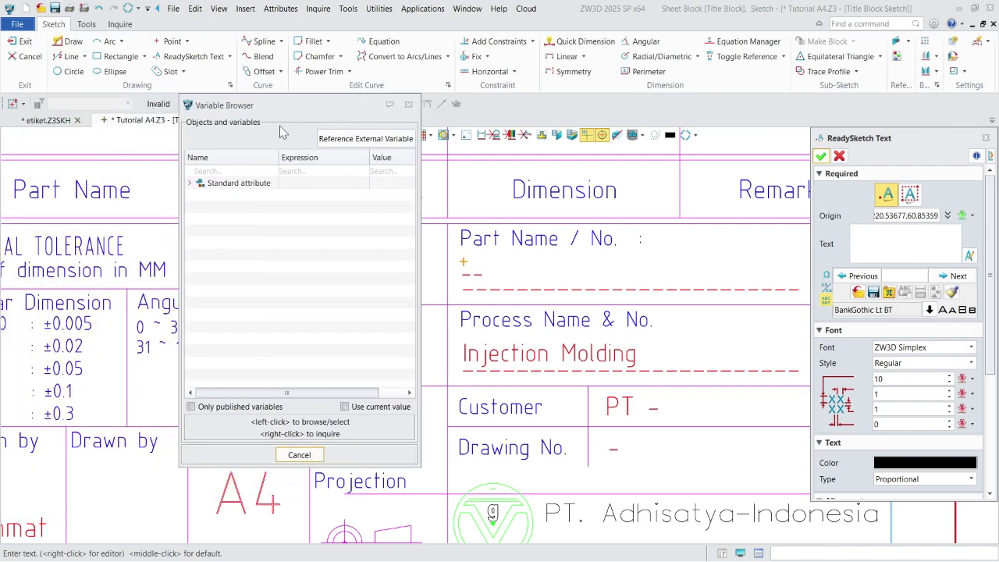
click(190, 184)
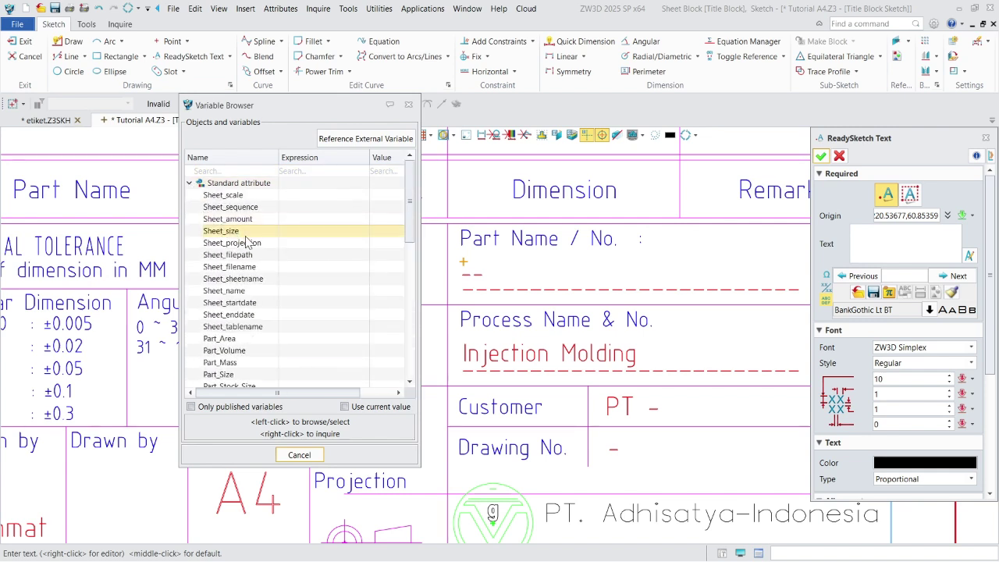
scroll(256, 244, down, 4)
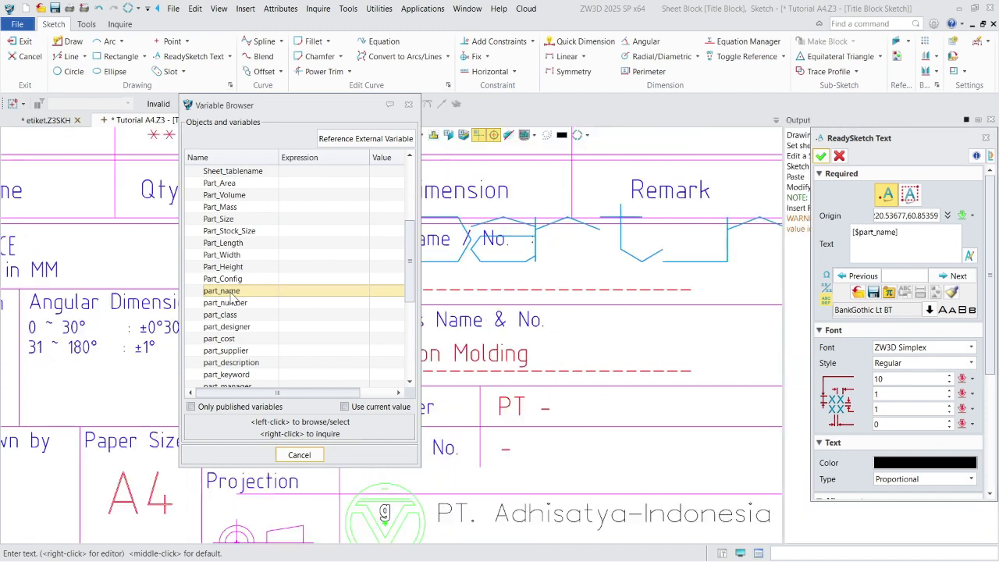
click(221, 290)
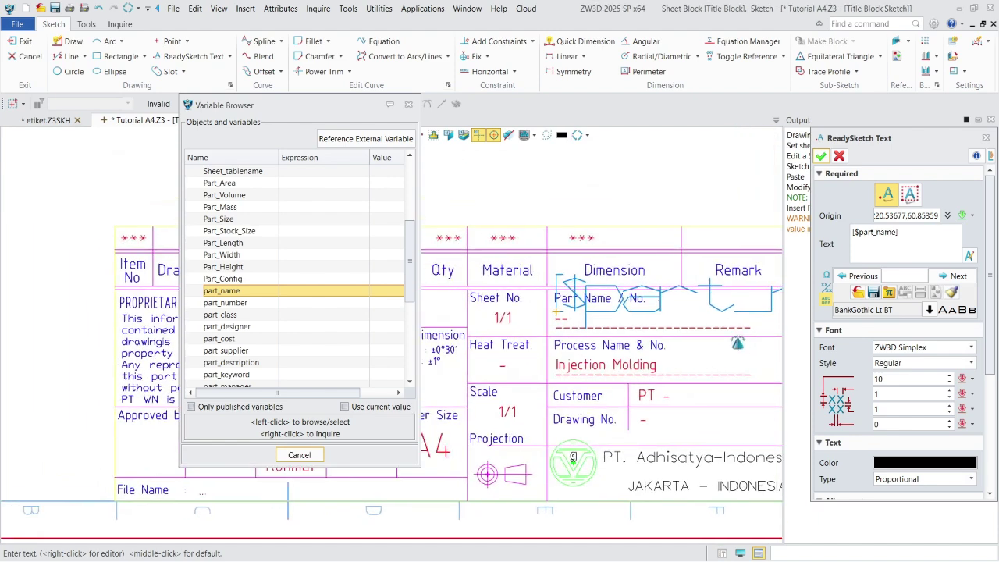
click(910, 243)
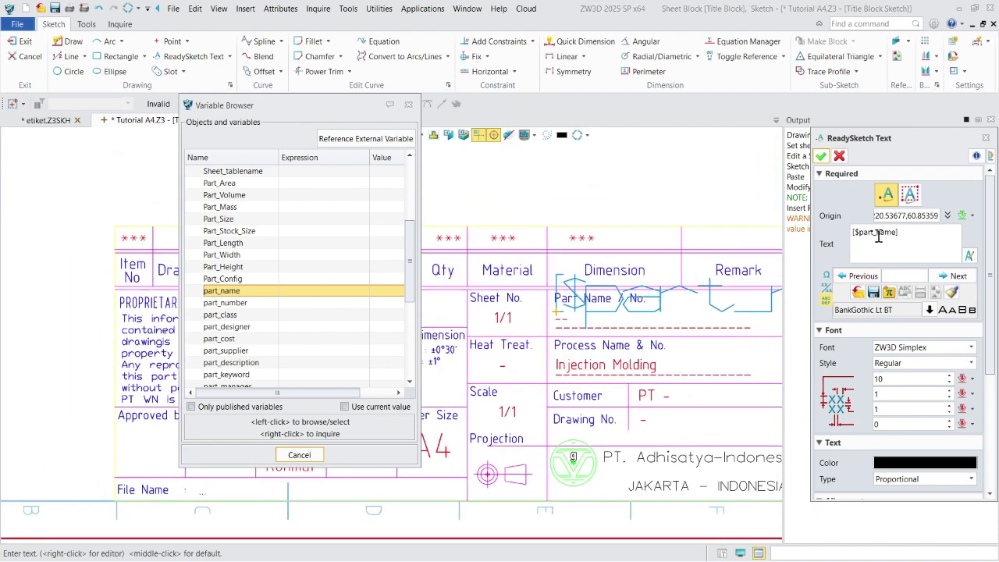
Set the font of the [$part_name] text to Arial.
click(924, 350)
scroll(917, 388, down, 5)
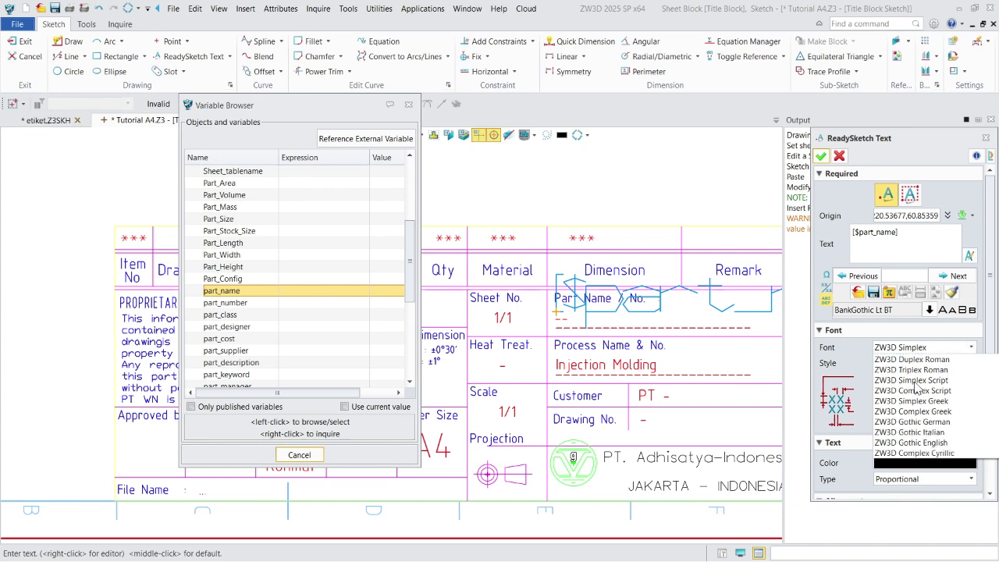
scroll(918, 388, down, 3)
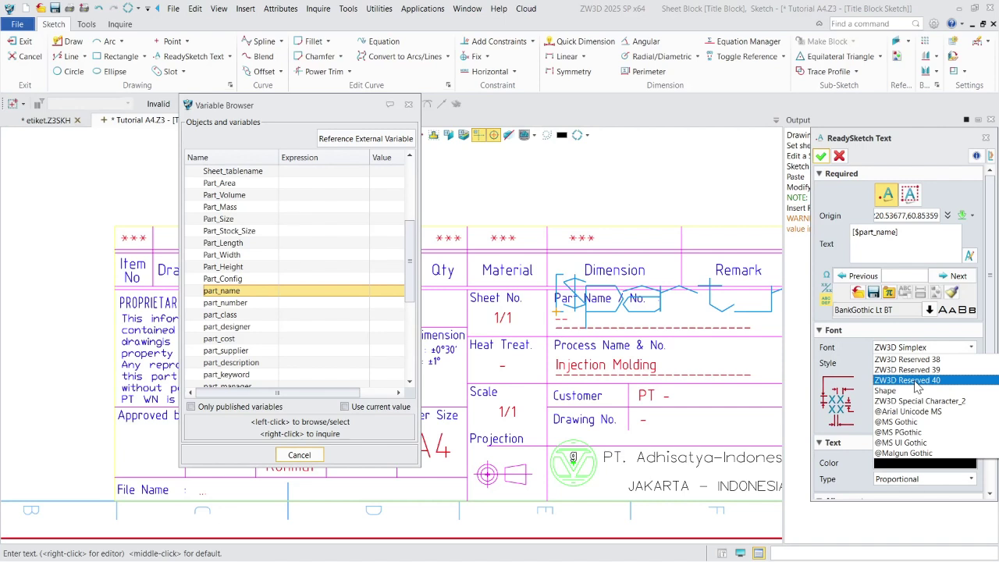
scroll(917, 386, down, 5)
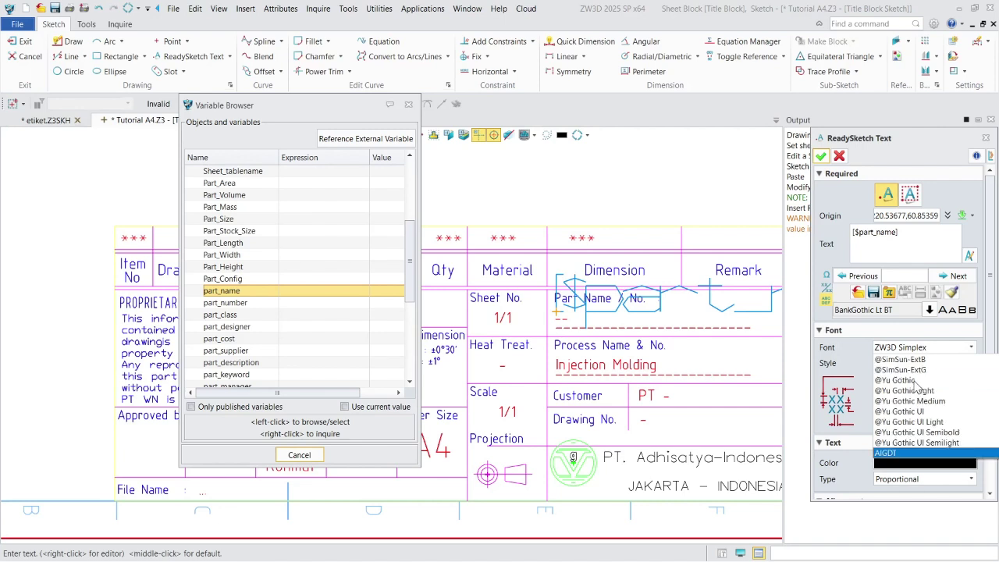
scroll(918, 386, down, 4)
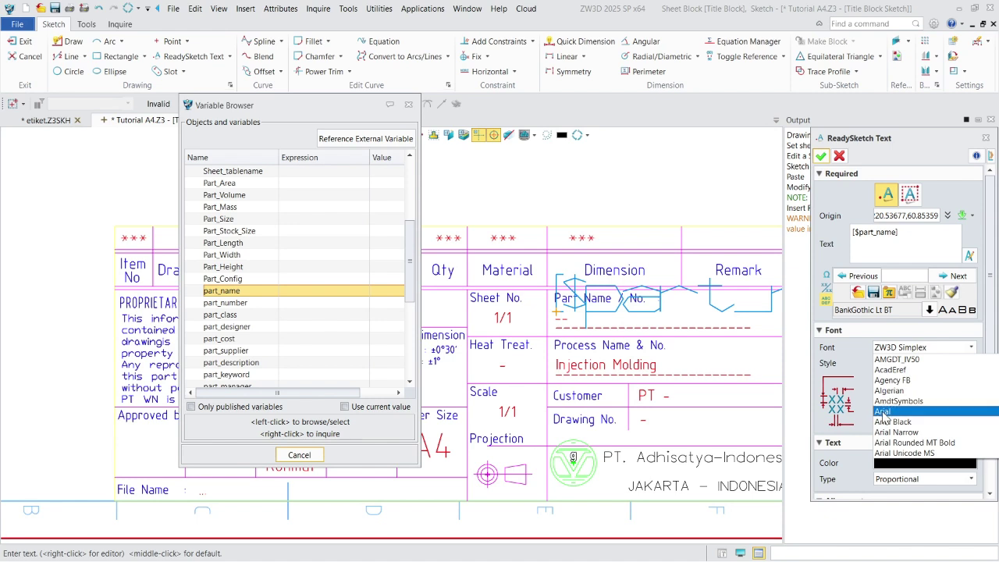
click(884, 412)
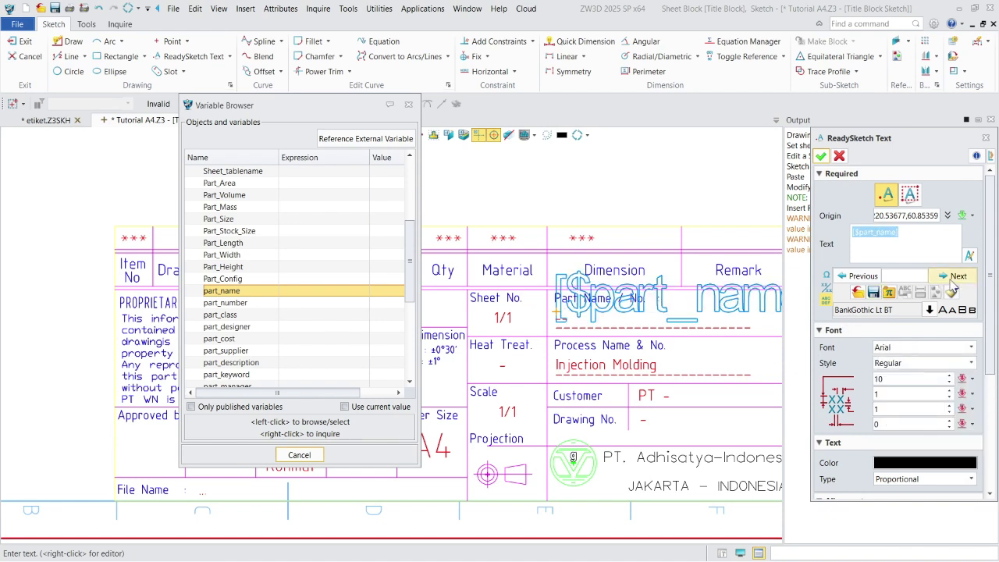
Set the text height of the [$part_name] text to 3.
scroll(976, 377, down, 4)
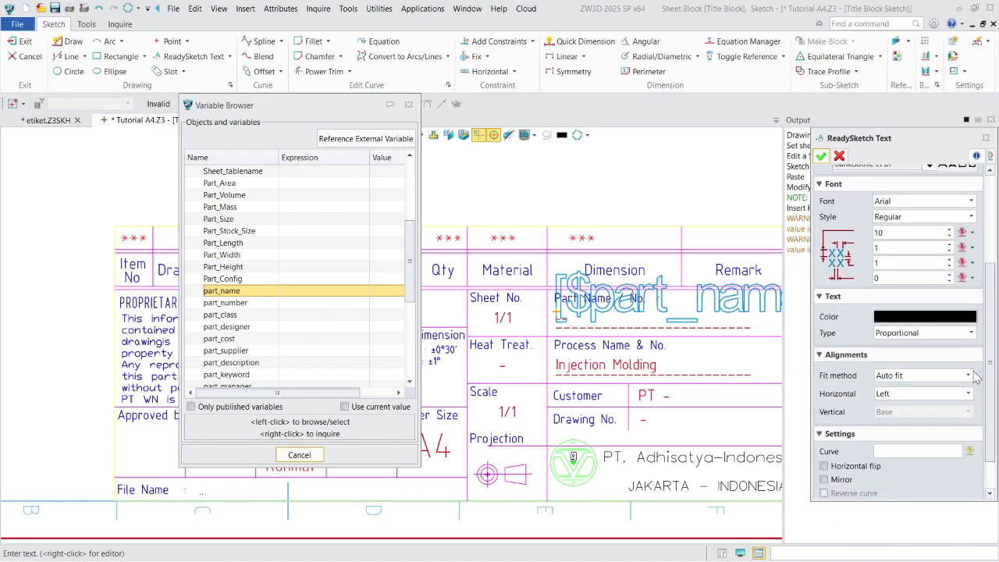
click(910, 220)
text(8)
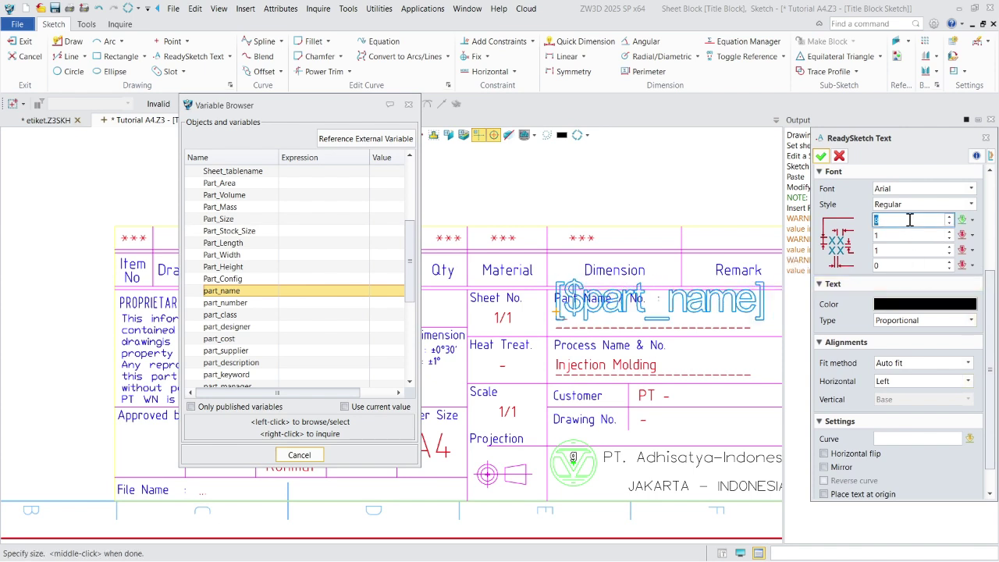
scroll(910, 220, down, 6)
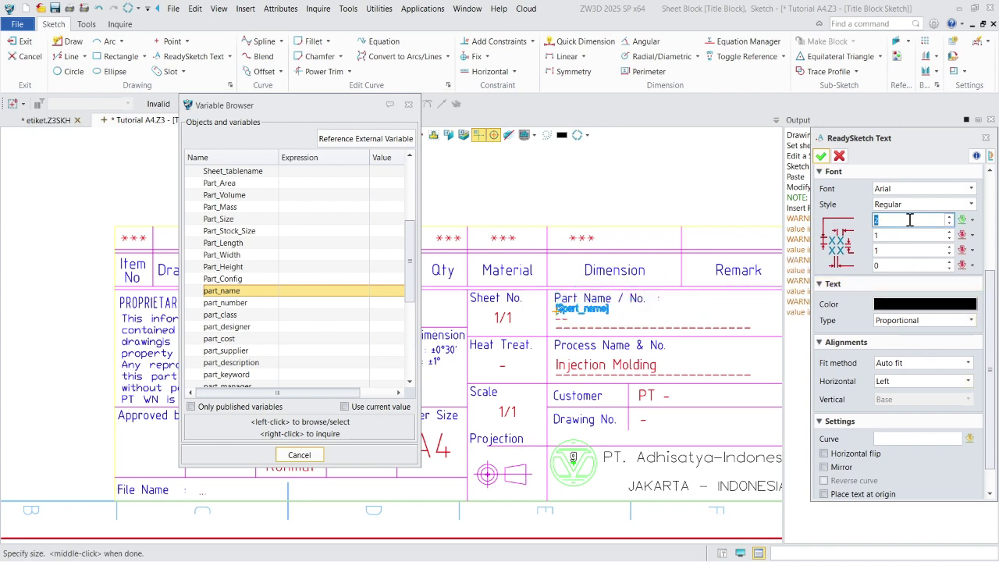
scroll(909, 220, up, 1)
click(904, 235)
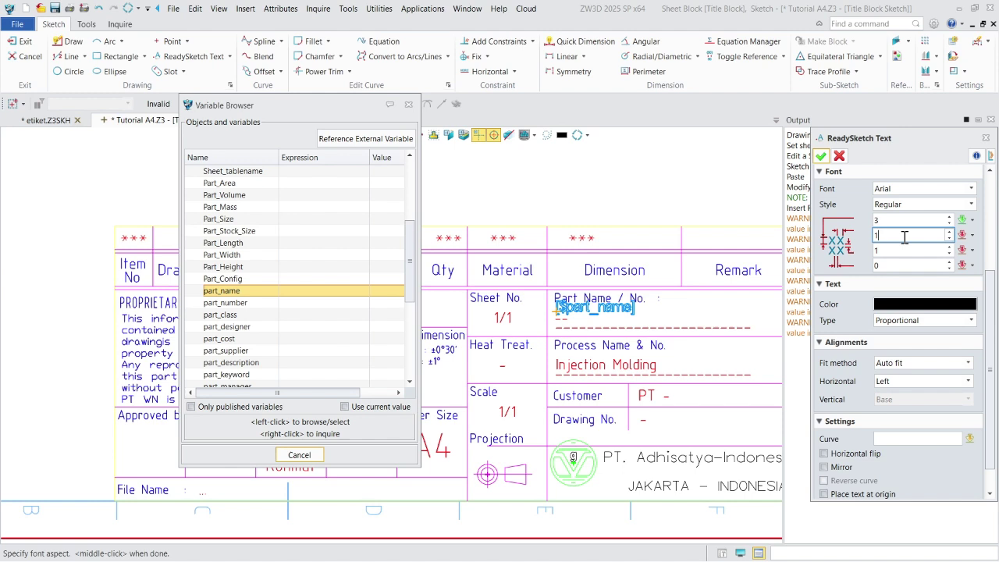
Set the [$part_name] text's character spacing to 0.1 and its color to red, and create the text.
click(902, 264)
scroll(902, 265, up, 1)
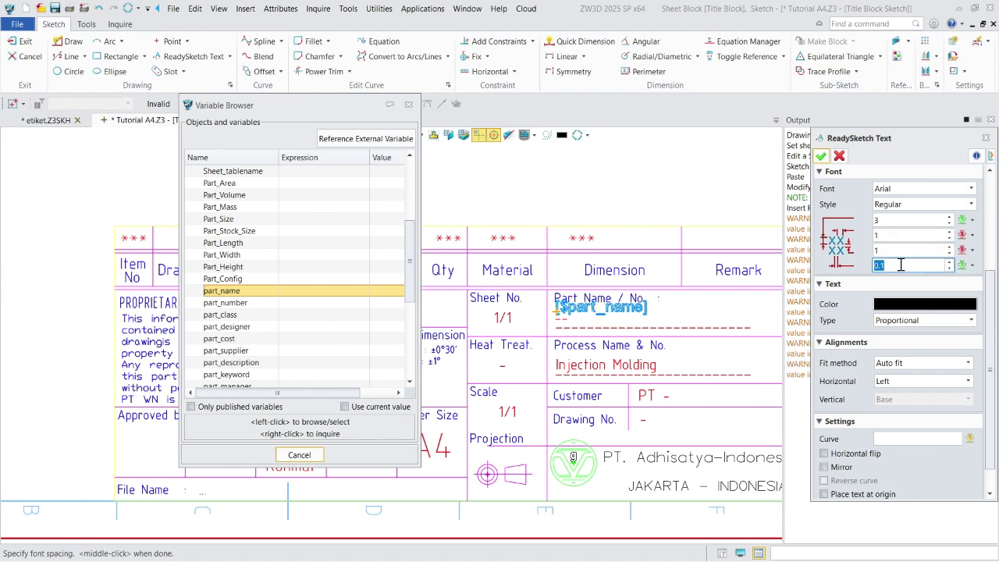
click(908, 304)
click(765, 356)
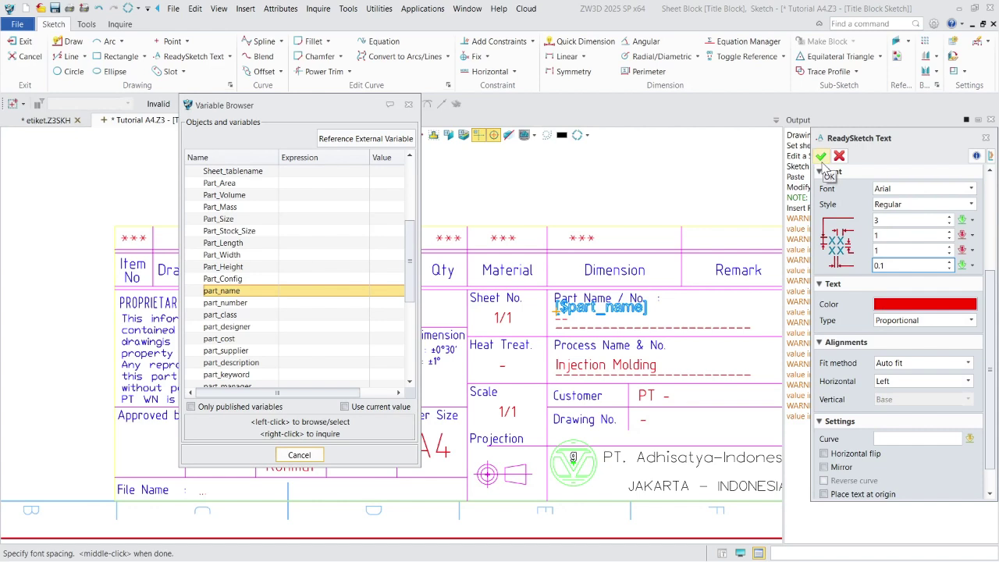
click(821, 156)
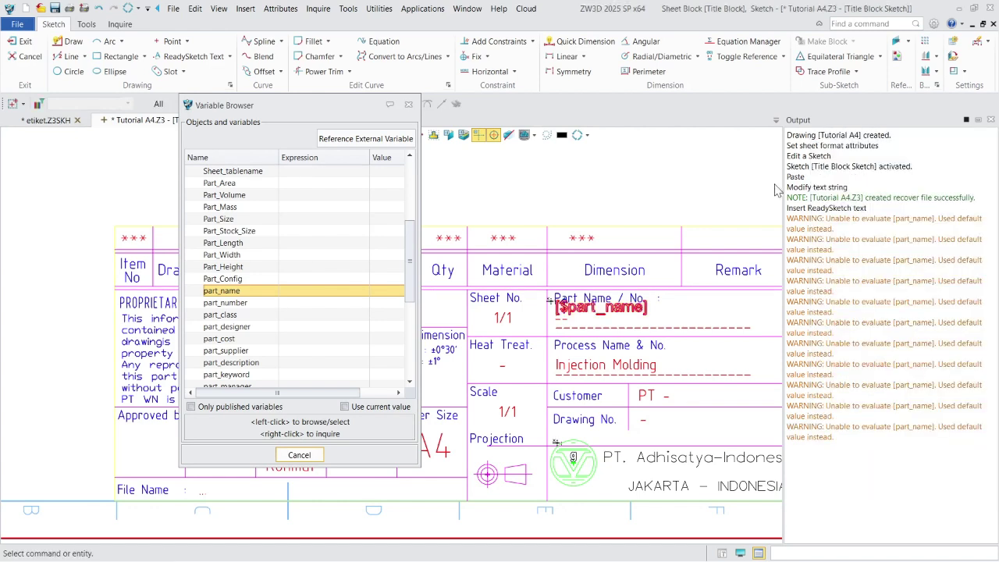
Move the [$part_name] text slightly down, between the Part Name / No. label and the dashed line.
click(622, 320)
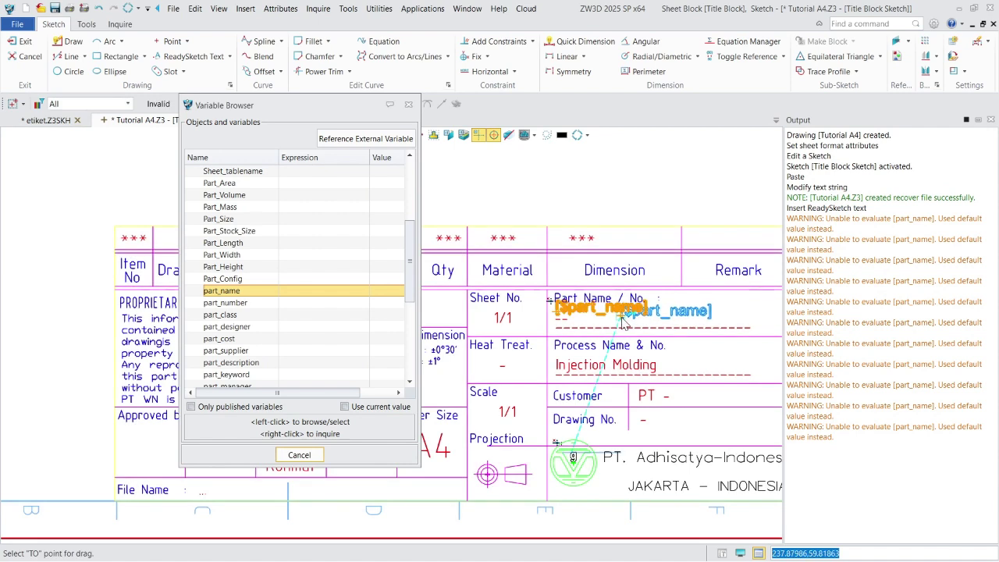
click(561, 320)
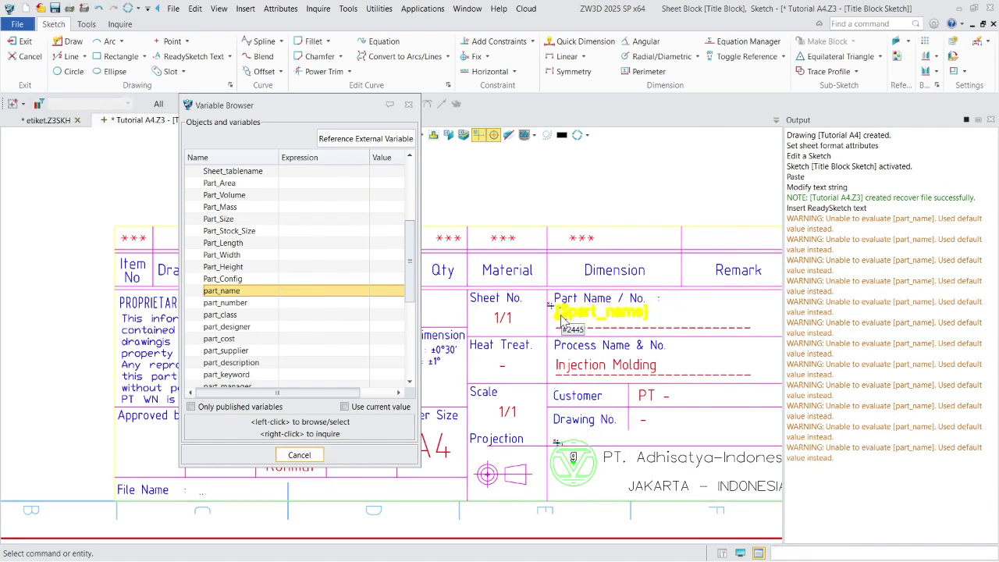
Look through the part variables under Standard attribute for ones matching the other title block fields.
drag(365, 104, 233, 89)
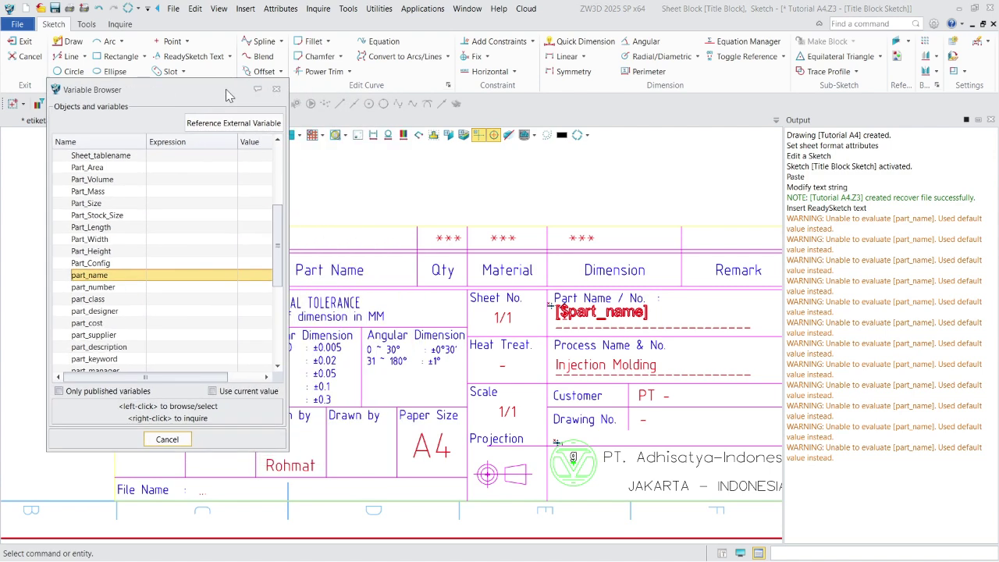
scroll(129, 261, down, 4)
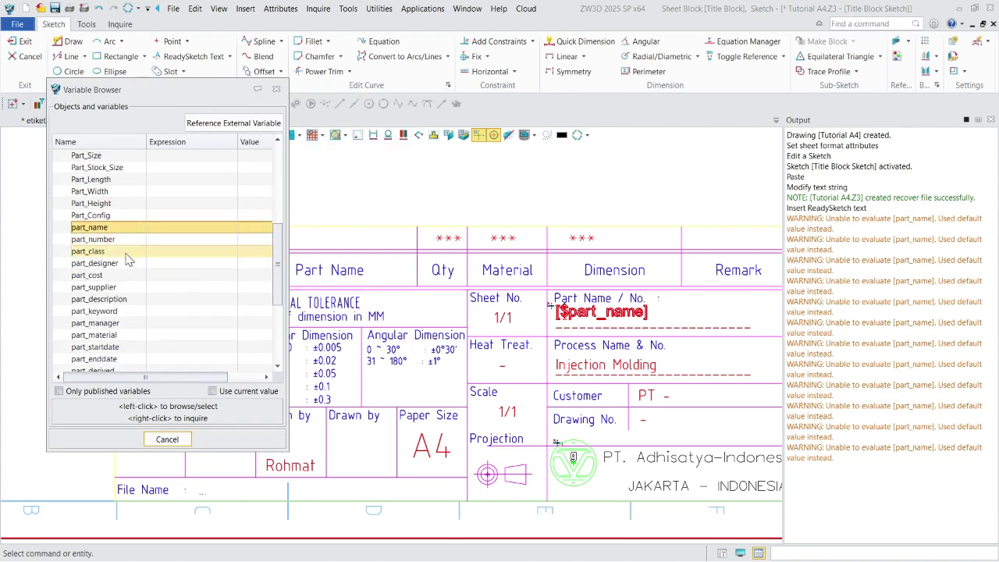
scroll(129, 262, up, 3)
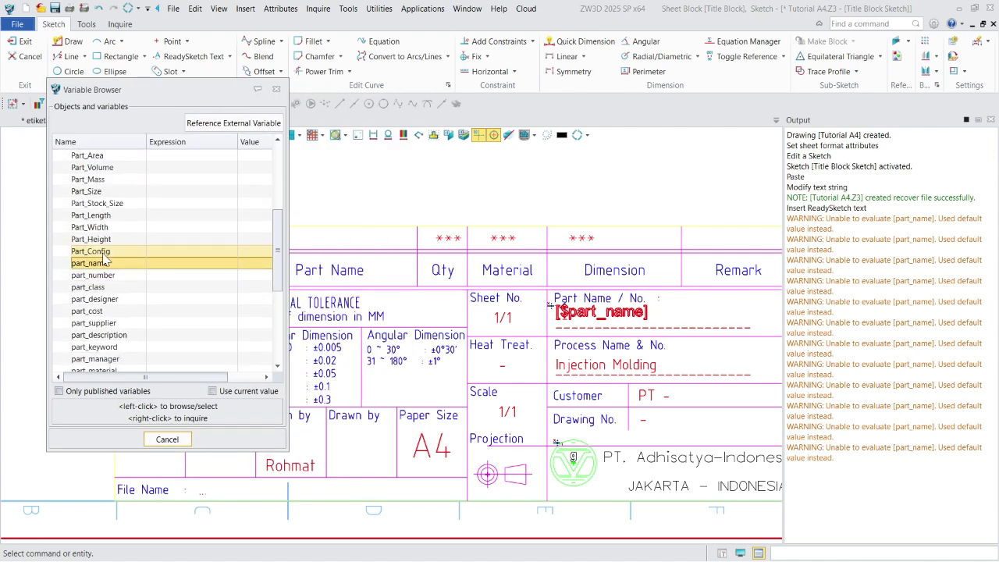
scroll(105, 262, down, 2)
scroll(117, 273, up, 3)
scroll(139, 295, down, 2)
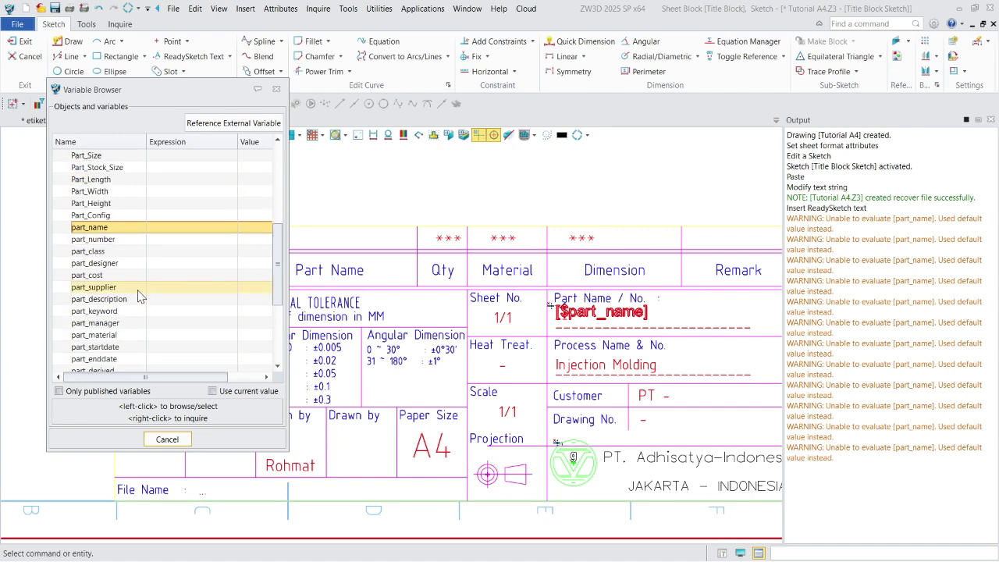
scroll(139, 295, up, 1)
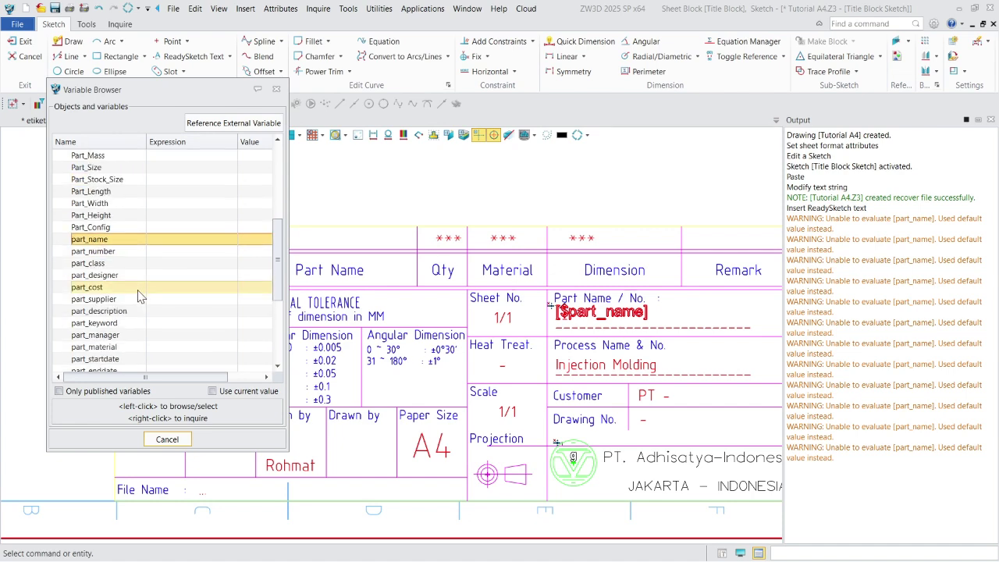
scroll(378, 396, up, 4)
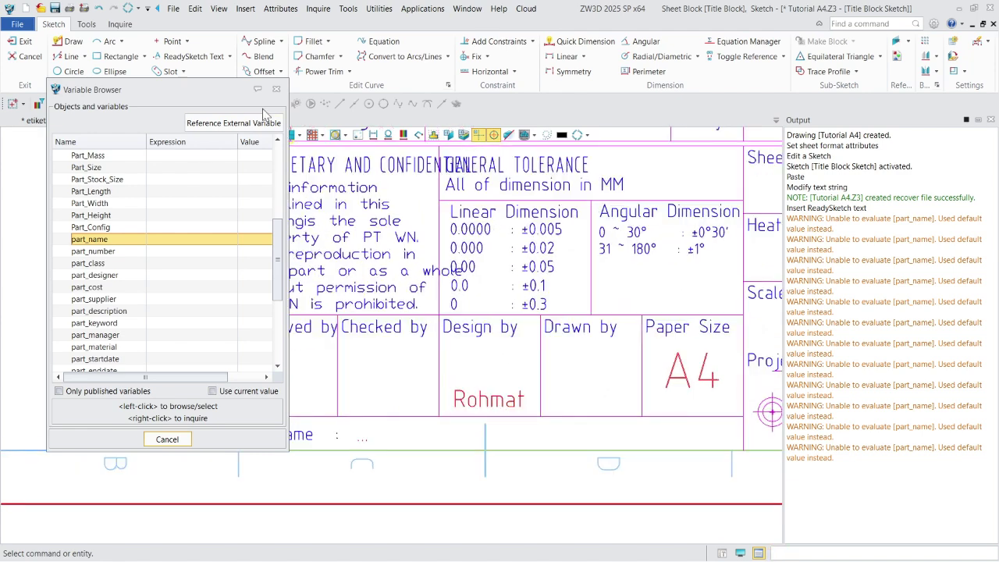
Replace the name under Design by in the title block with the standard attribute variable part_designer.
click(497, 401)
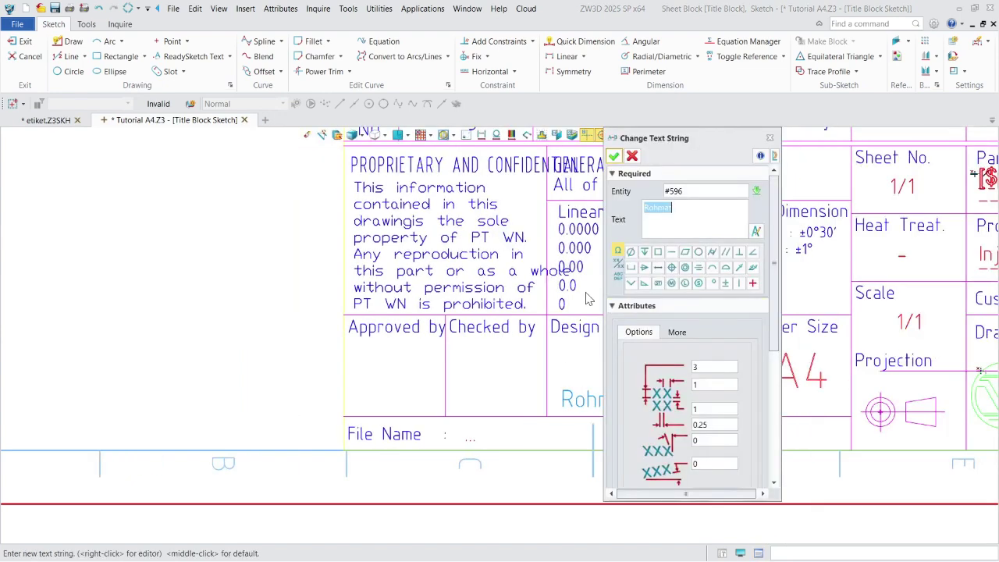
drag(662, 138, 275, 129)
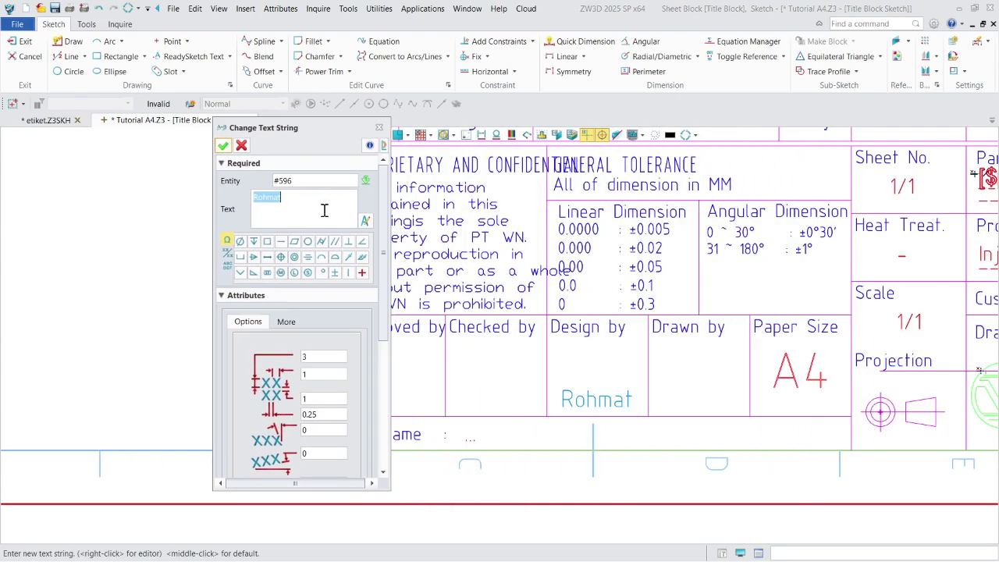
click(228, 270)
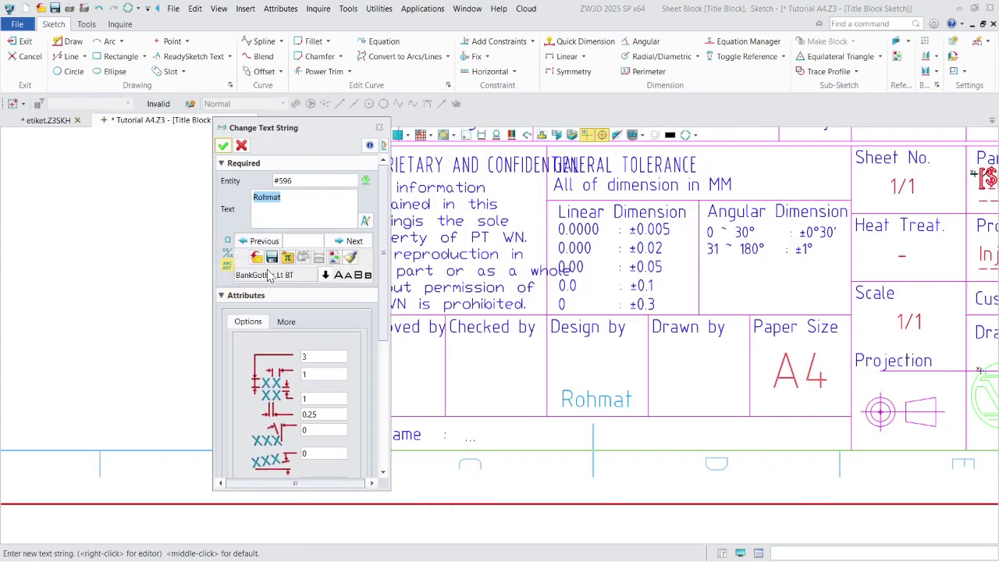
click(288, 258)
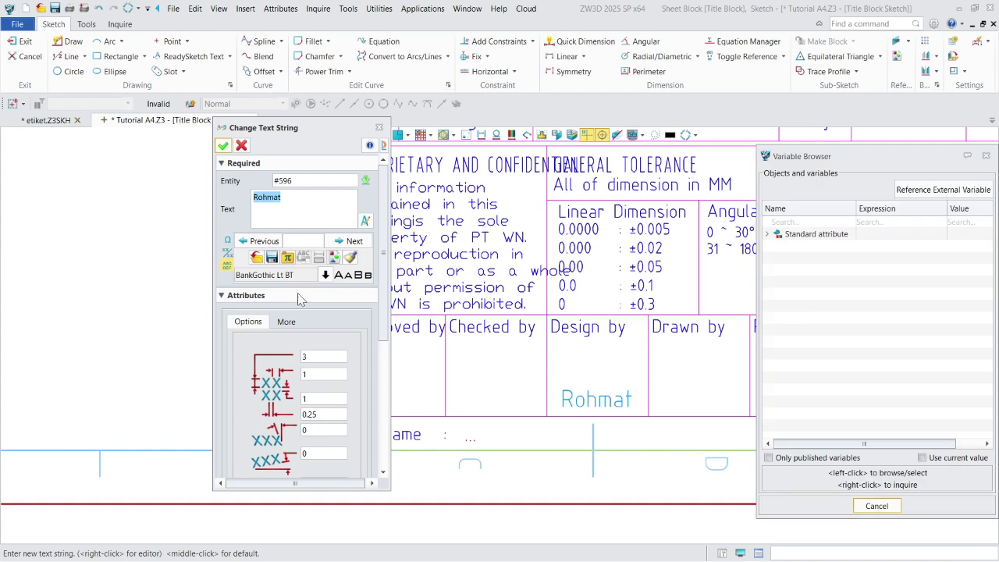
click(769, 234)
scroll(823, 358, down, 5)
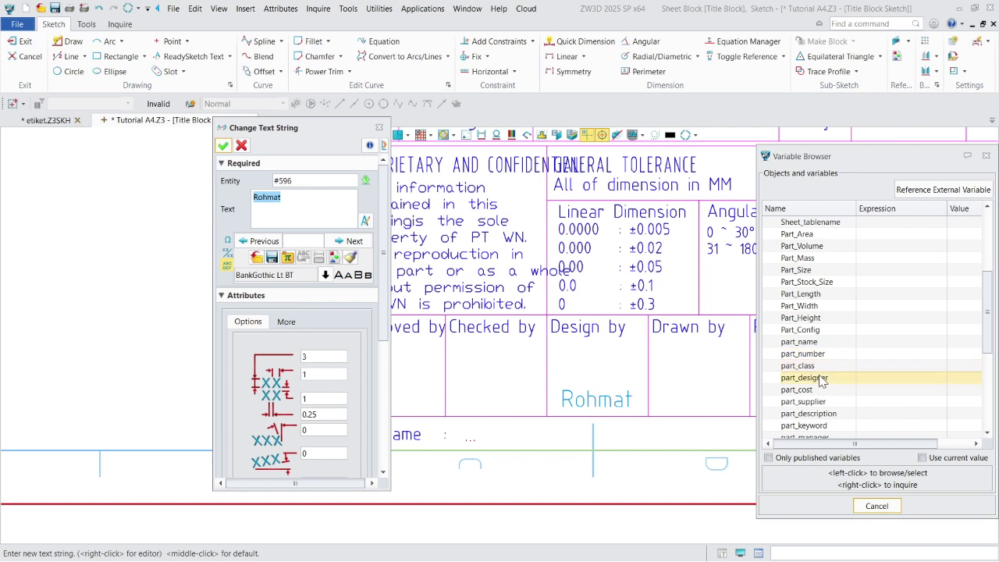
click(804, 377)
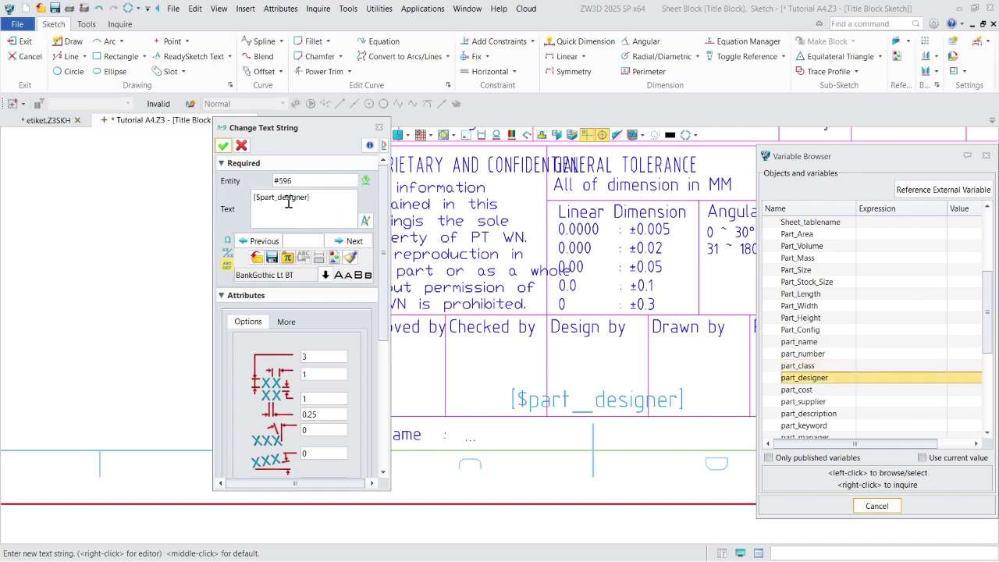
Set the text height of the [$part_designer] text to 1.9 so it fits the Design by cell.
drag(317, 200, 239, 203)
click(326, 216)
key(BackSpace)
text(2)
key(Return)
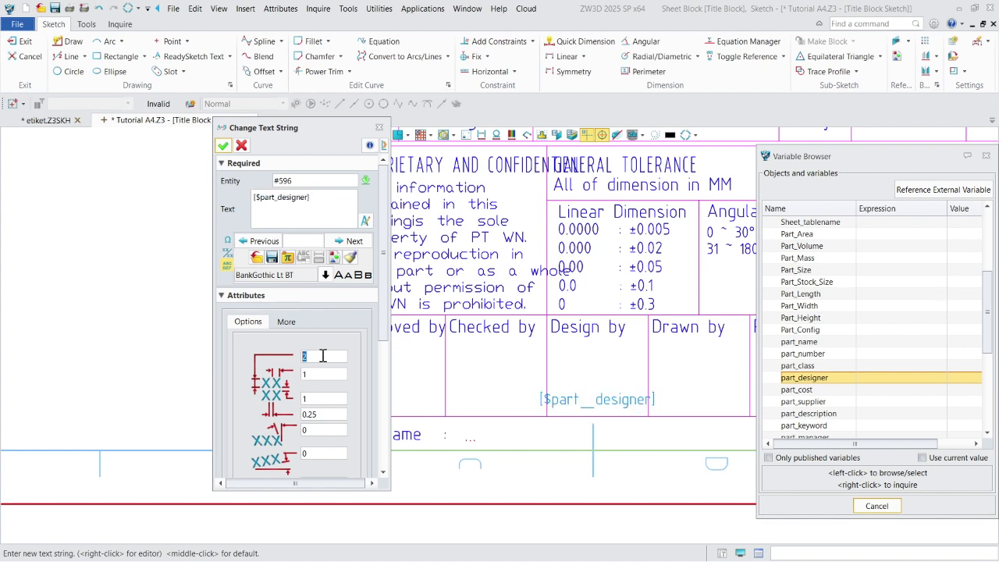
key(Return)
text(1)
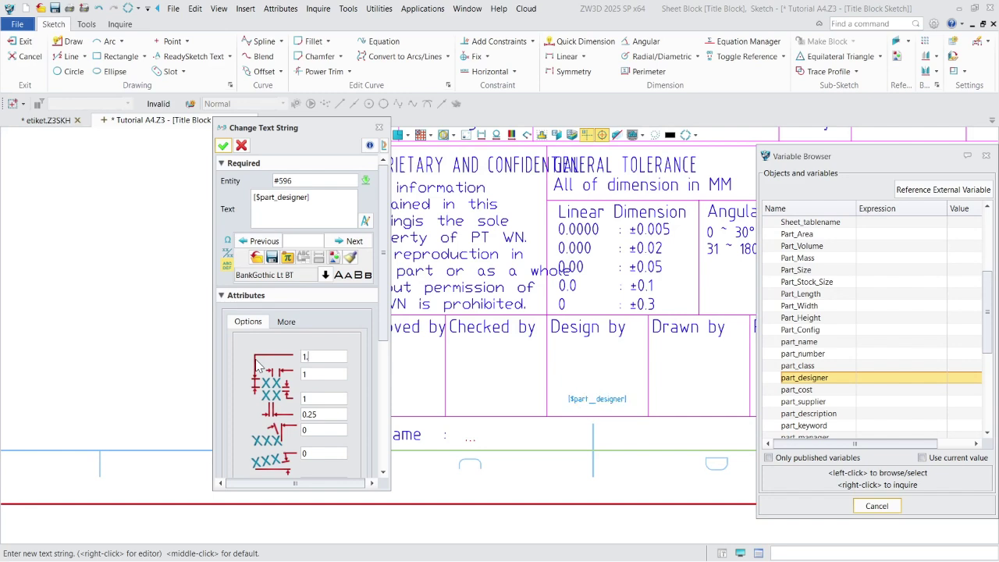
text(.9)
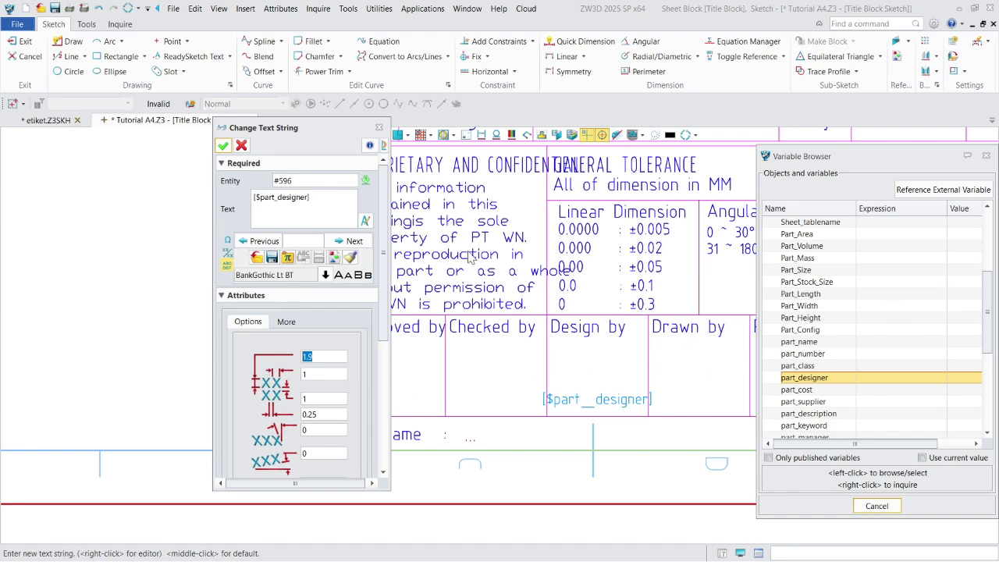
Confirm the text height change of the [$part_designer] text and close the Variable Browser.
click(223, 145)
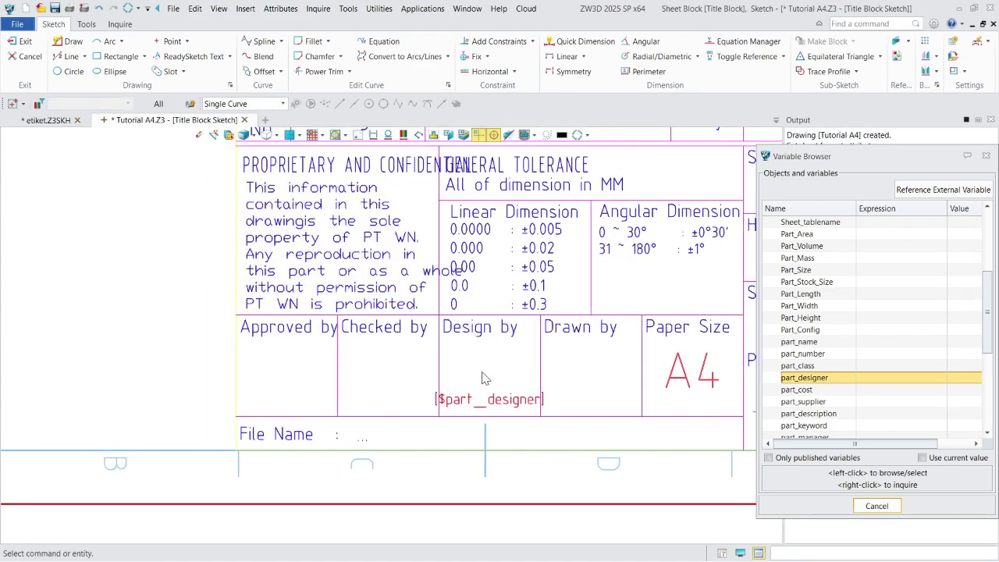
scroll(441, 371, down, 2)
scroll(441, 371, up, 1)
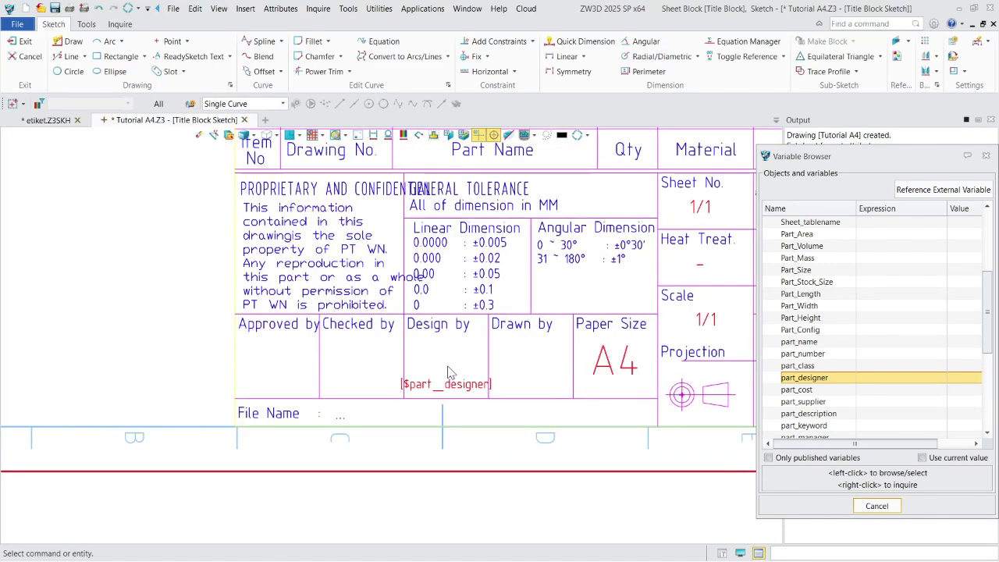
click(986, 155)
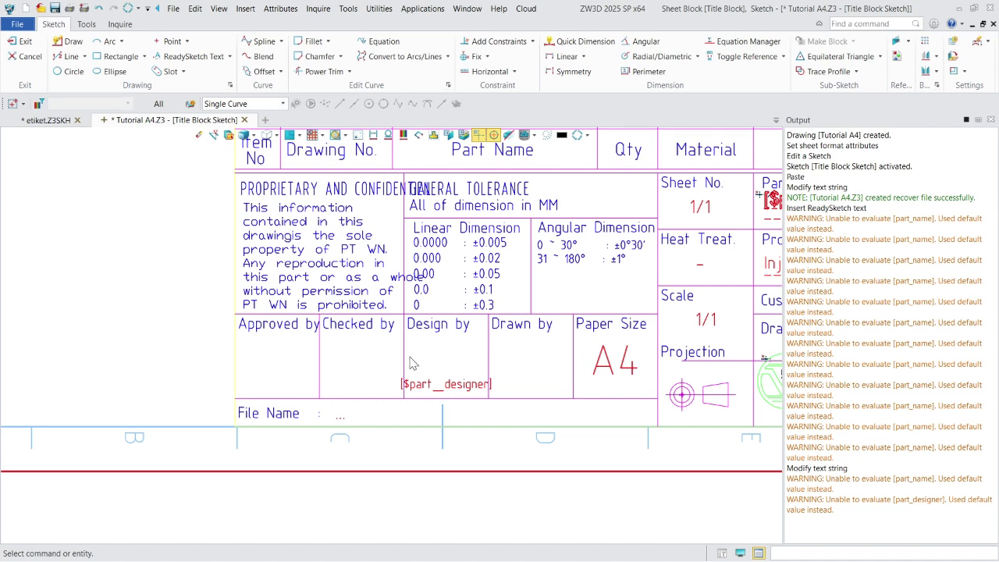
Copy the [$part_designer] text from the Design by cell into the Drawn by cell, using the cells' lower-right corners as base points.
click(432, 390)
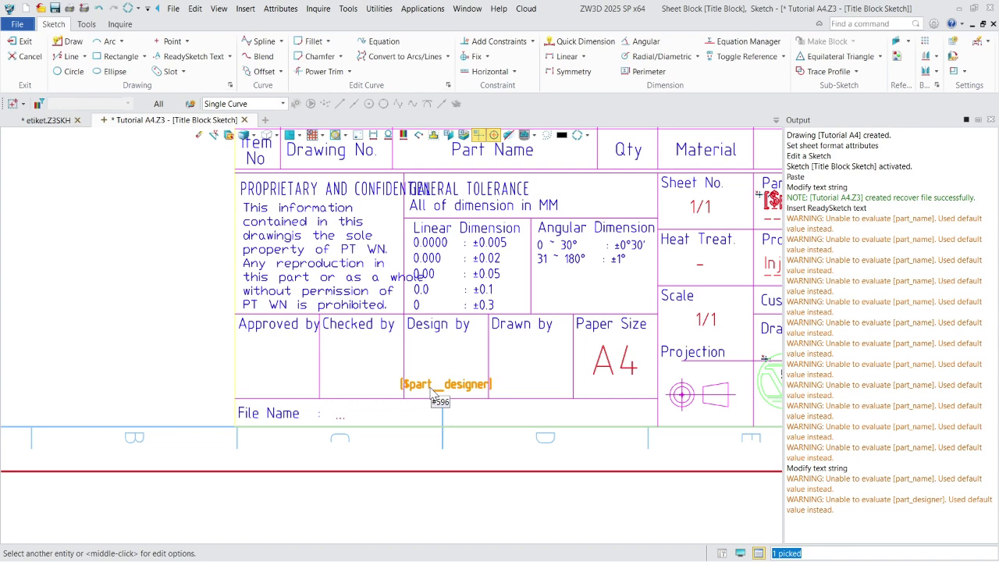
key(ctrl+c)
scroll(687, 386, up, 5)
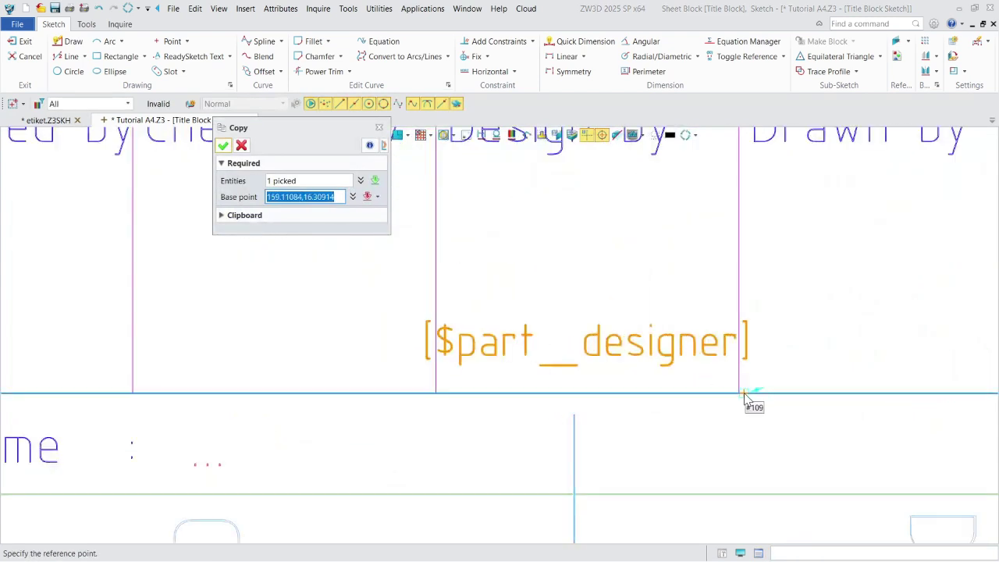
click(742, 394)
scroll(781, 359, down, 2)
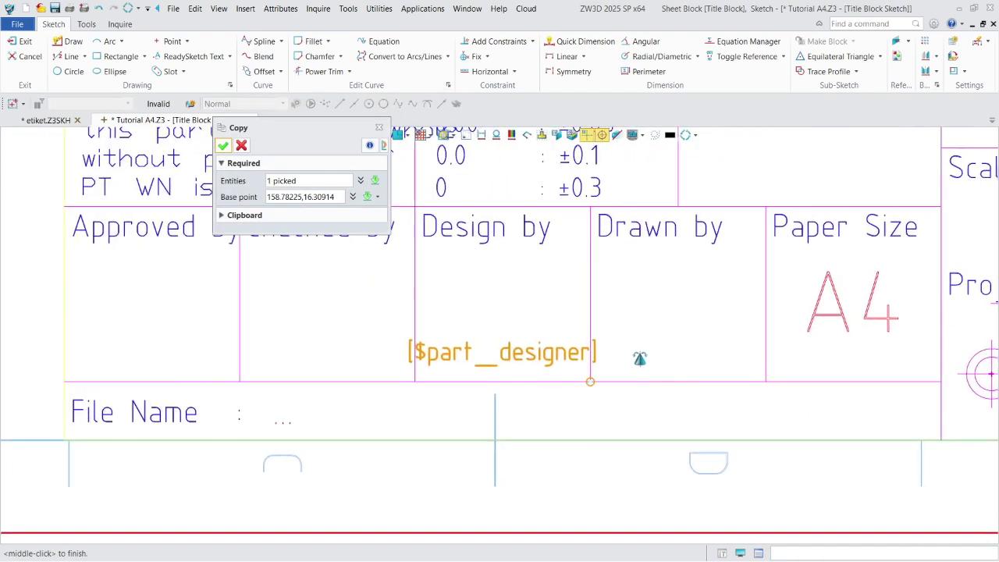
click(223, 145)
scroll(504, 252, down, 1)
key(ctrl+v)
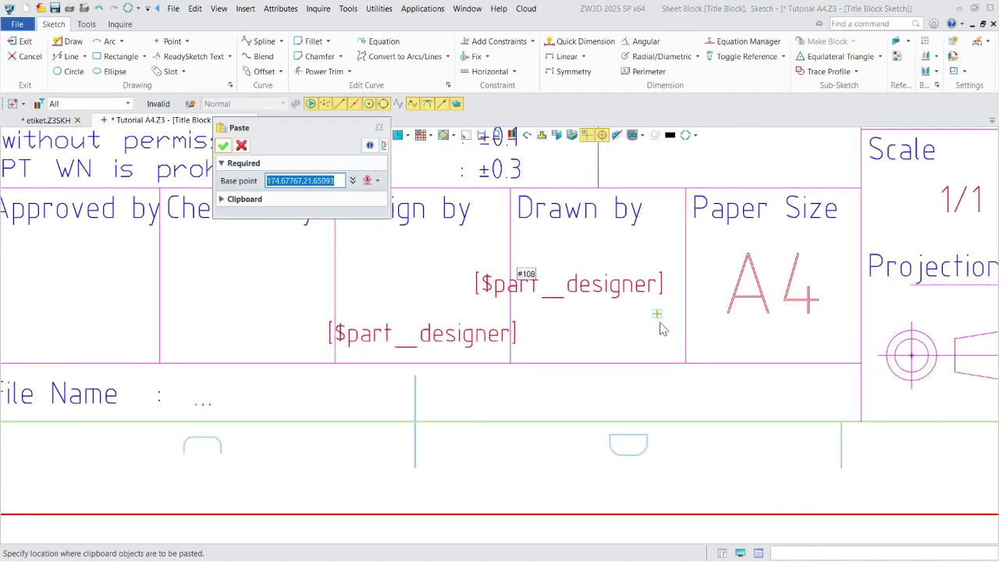
click(688, 364)
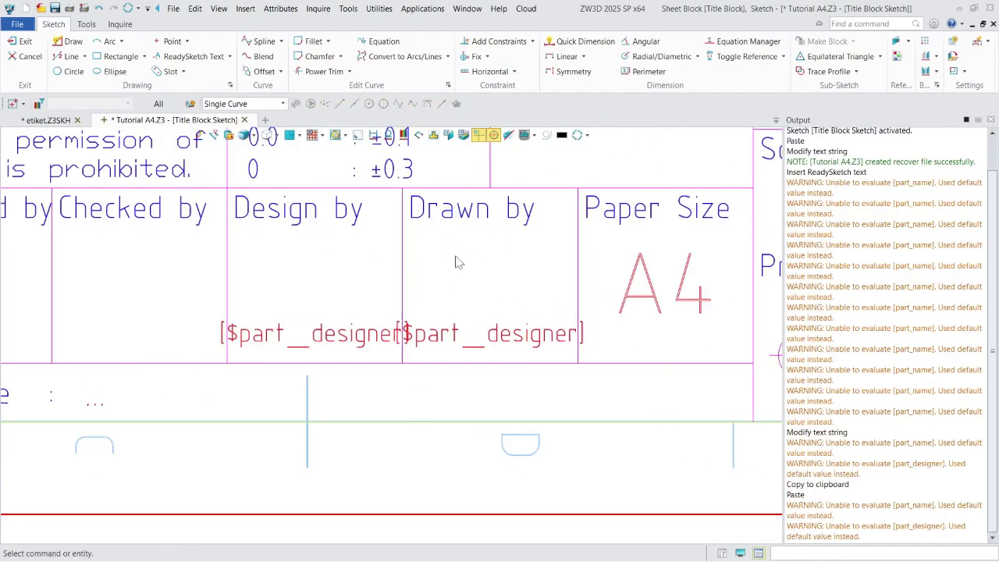
Examine the whole title block, including the File Name, Customer and Drawing No. fields and the variable texts.
scroll(458, 263, down, 2)
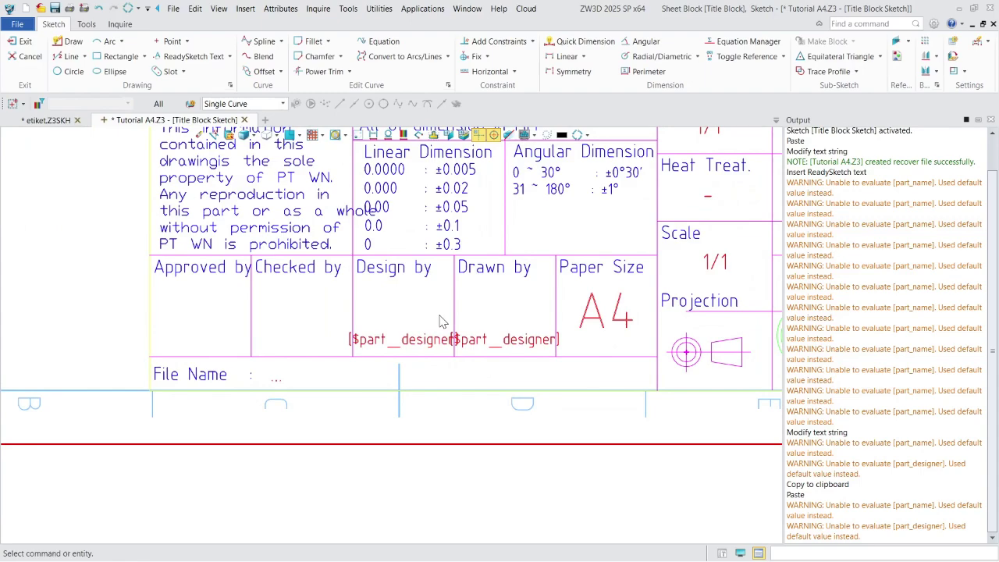
scroll(440, 319, down, 4)
scroll(486, 310, up, 2)
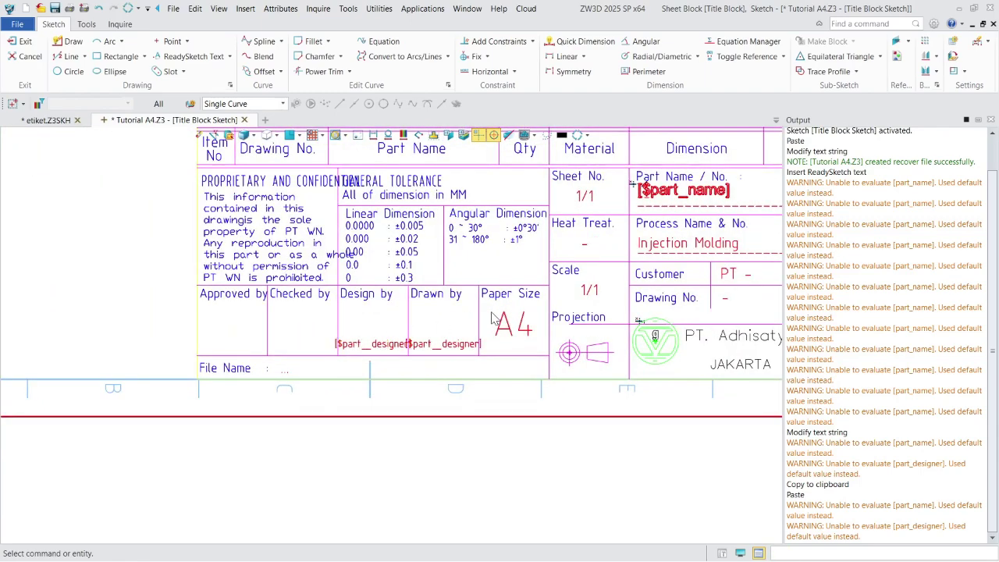
middle_drag(494, 312, 448, 326)
scroll(459, 332, down, 1)
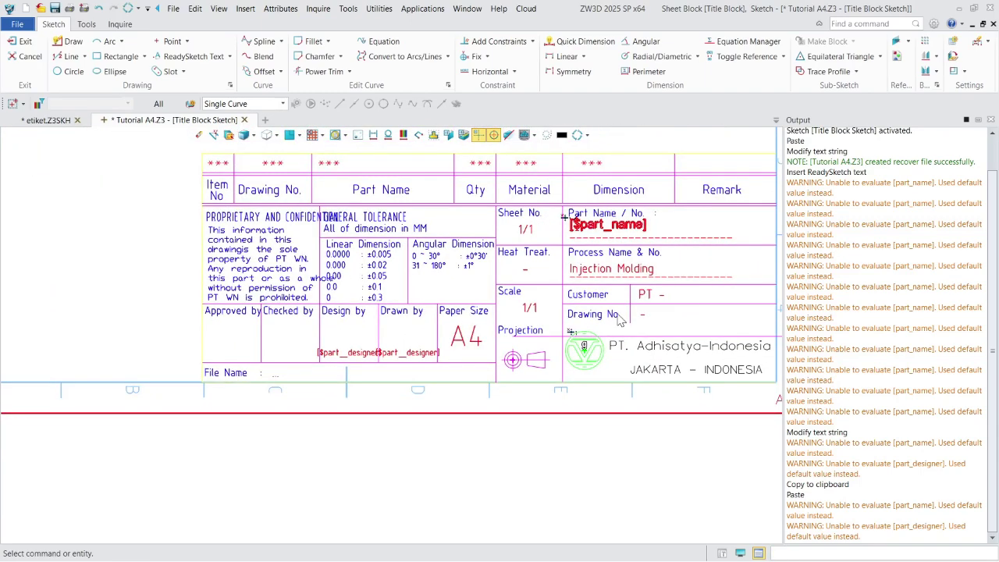
scroll(540, 308, up, 1)
mouse_move(704, 306)
middle_down()
mouse_move(506, 317)
mouse_move(637, 384)
middle_up()
scroll(563, 374, down, 1)
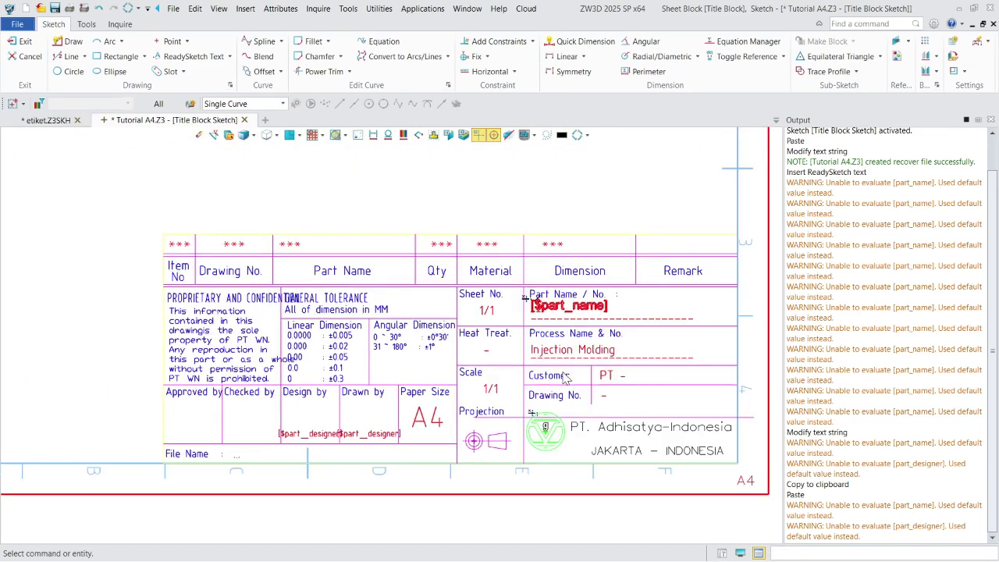
mouse_move(566, 378)
middle_down()
mouse_move(544, 404)
mouse_move(617, 316)
middle_up()
scroll(307, 403, up, 1)
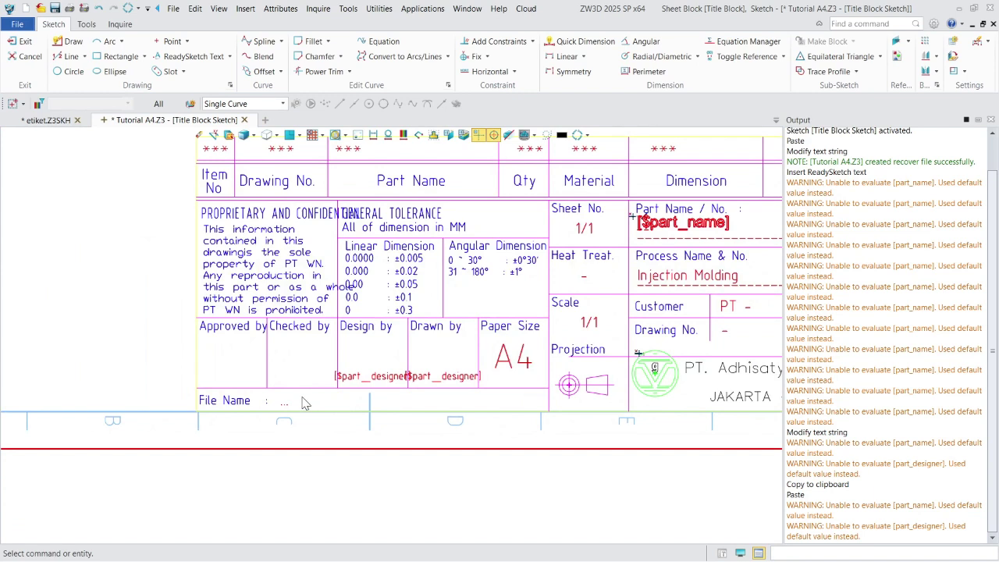
scroll(402, 302, down, 1)
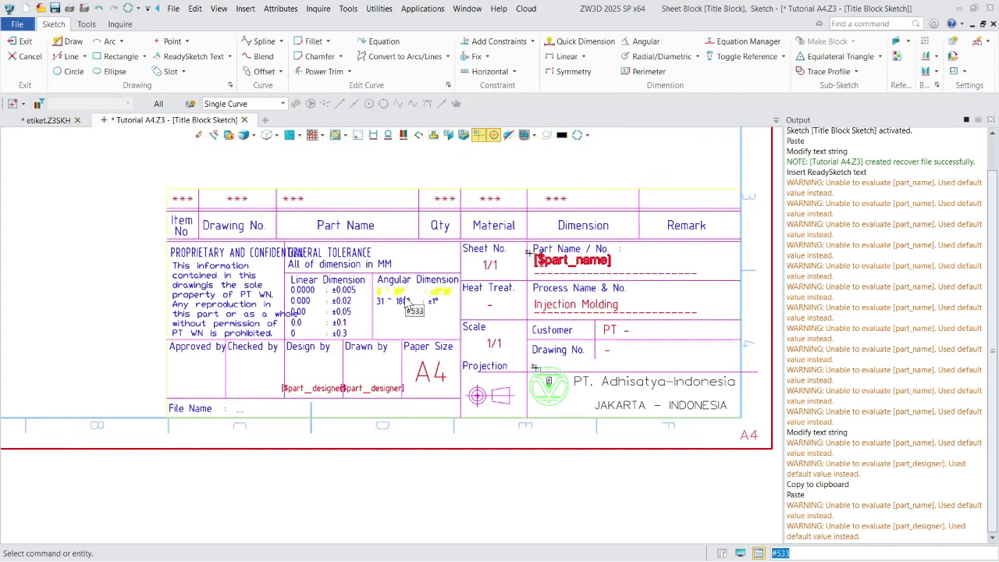
scroll(405, 302, down, 3)
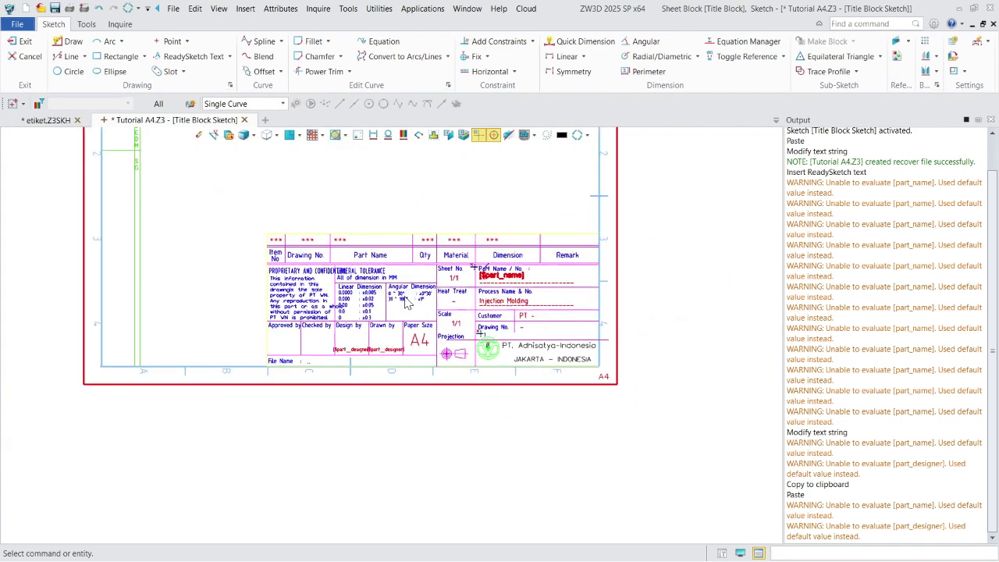
Exit the Title Block sketch and return to the Tutorial A4 sheet.
click(22, 41)
scroll(474, 367, up, 4)
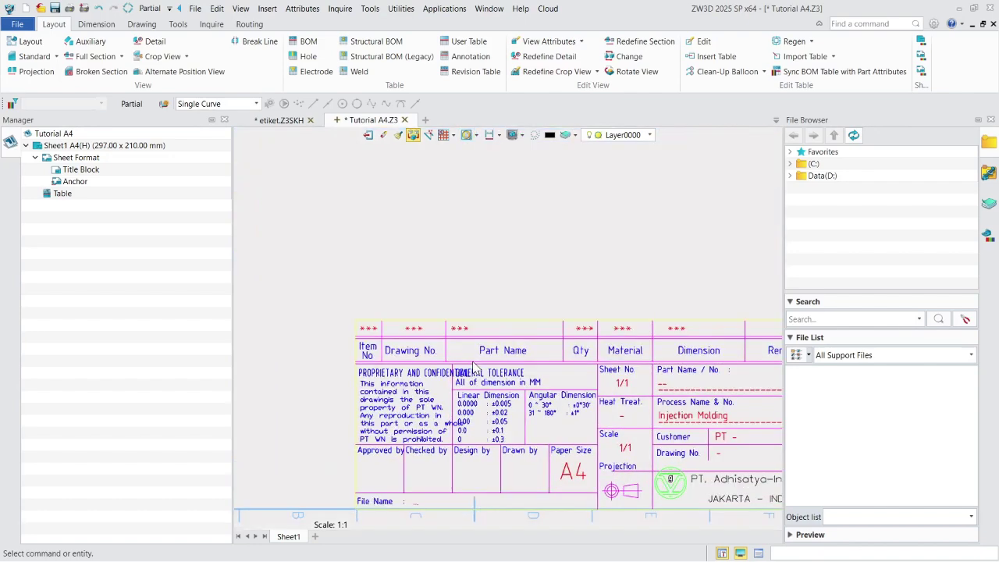
scroll(474, 367, down, 3)
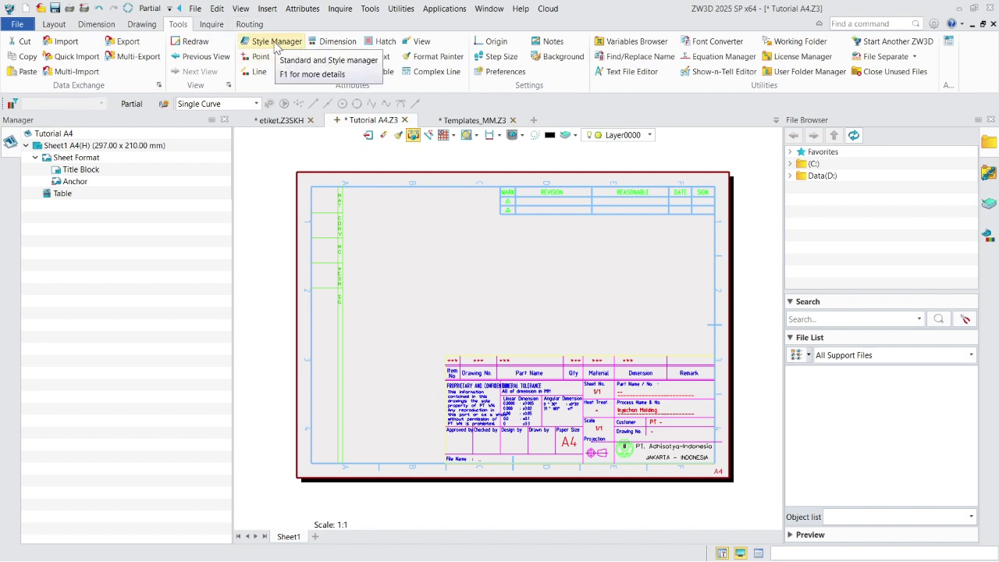
Open the Style Manager and create a new drafting standard named Contoh 1 based on the current standard.
click(274, 44)
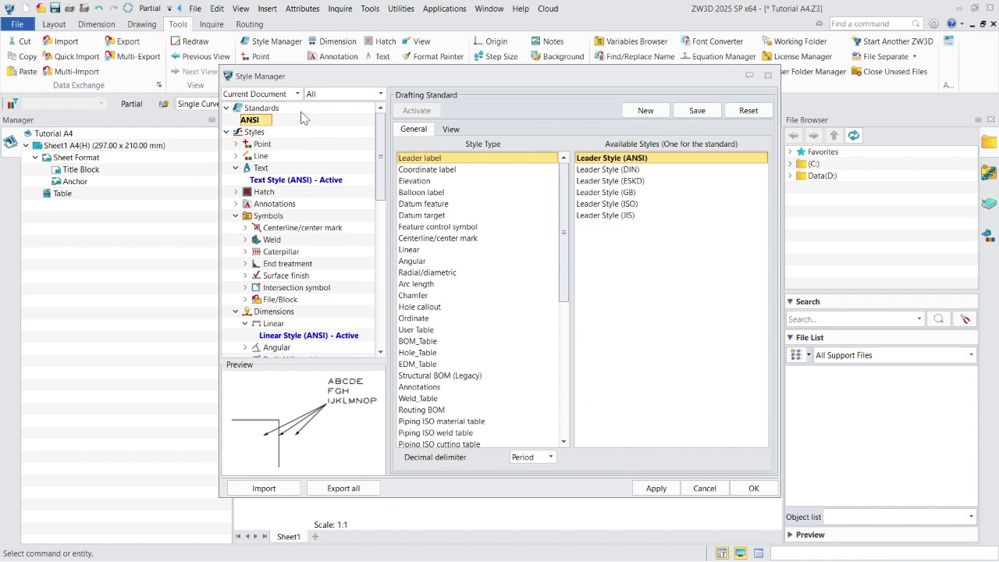
drag(301, 74, 281, 59)
scroll(275, 146, down, 3)
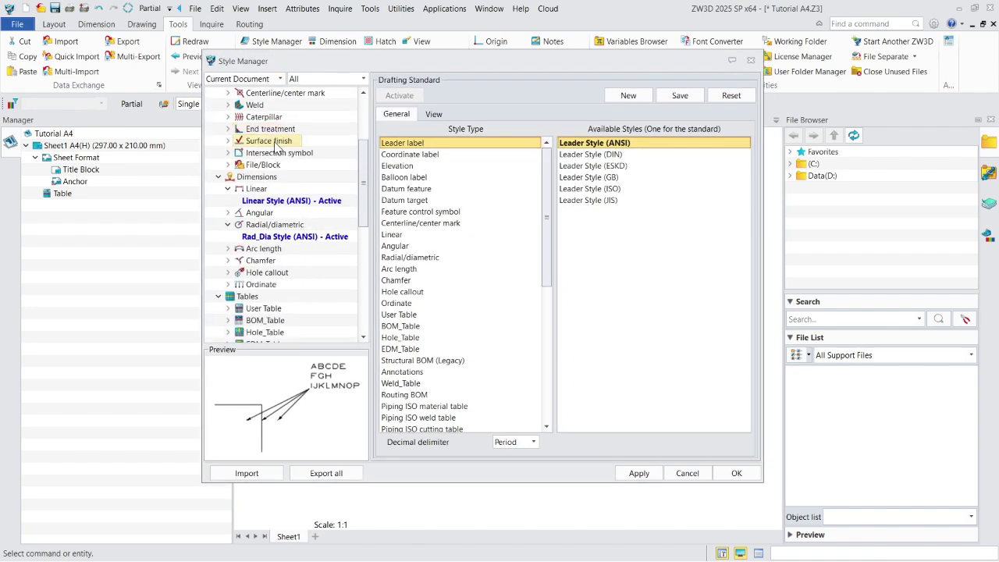
scroll(275, 147, up, 3)
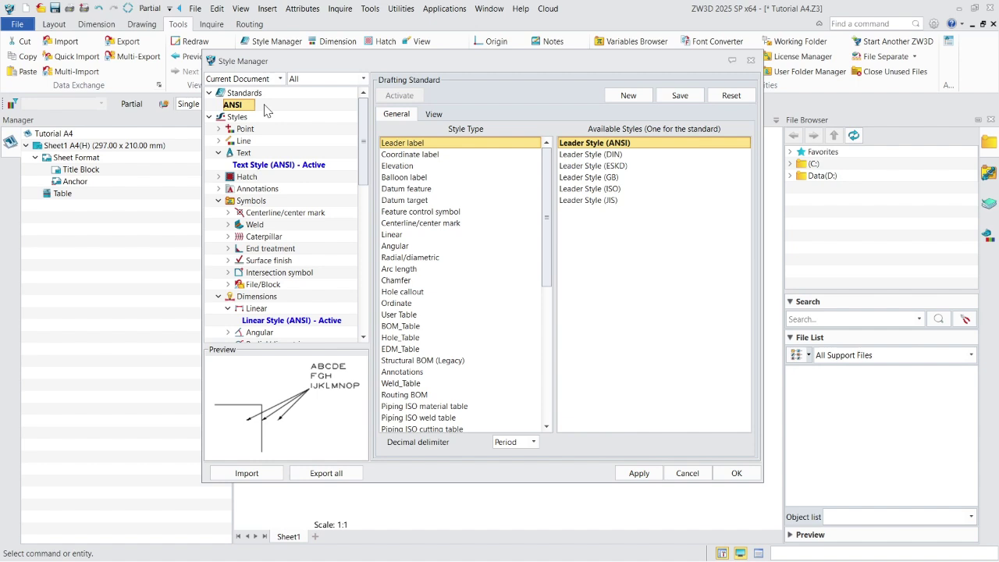
right_click(227, 106)
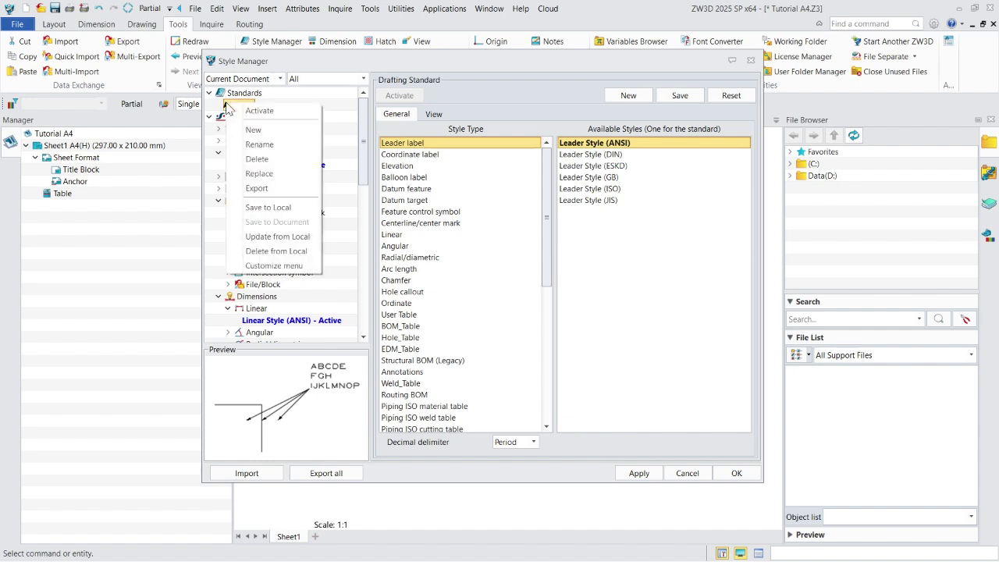
click(281, 137)
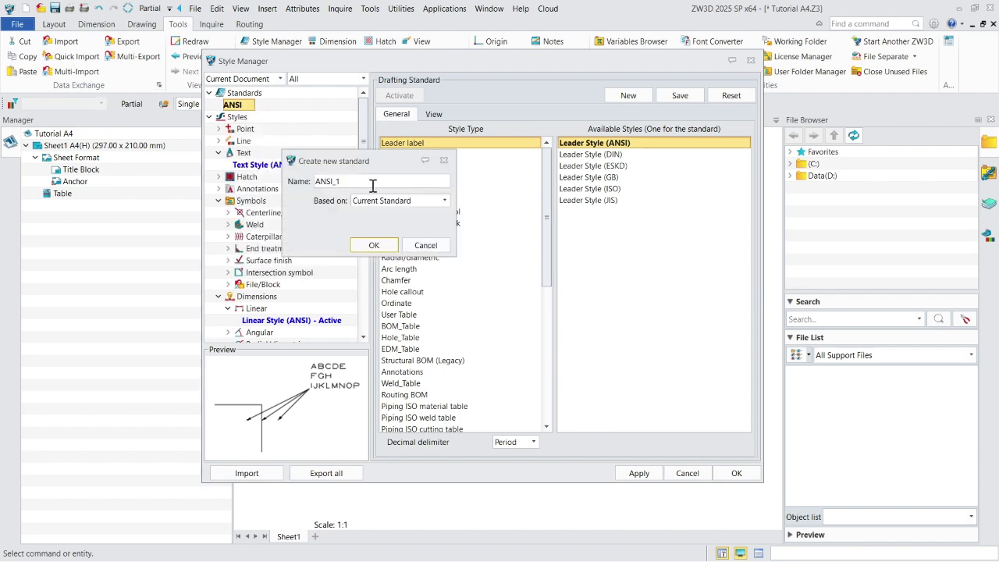
drag(374, 188, 302, 189)
text(Contoh 1)
click(379, 246)
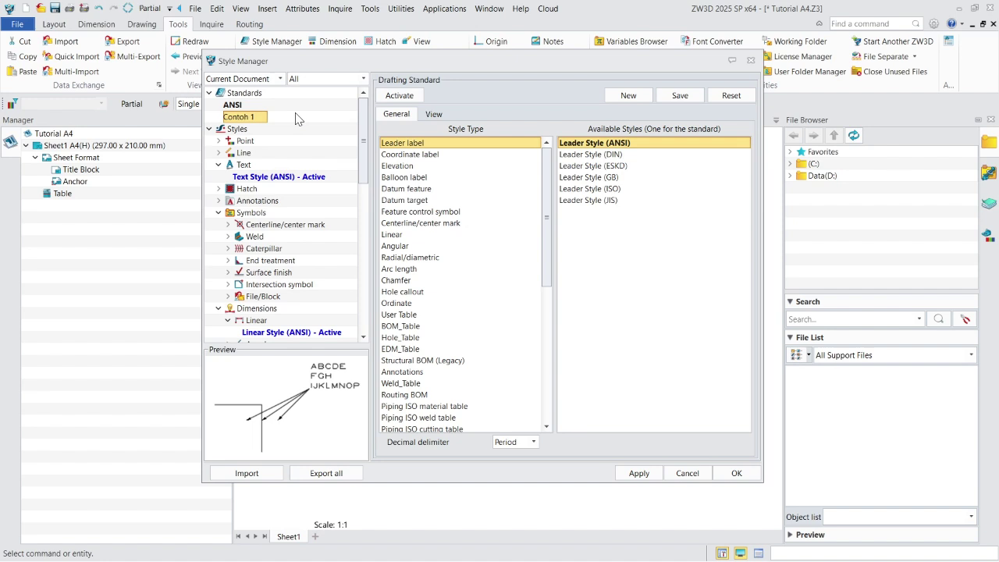
Activate the Contoh 1 drafting standard.
key(BackSpace)
right_click(252, 119)
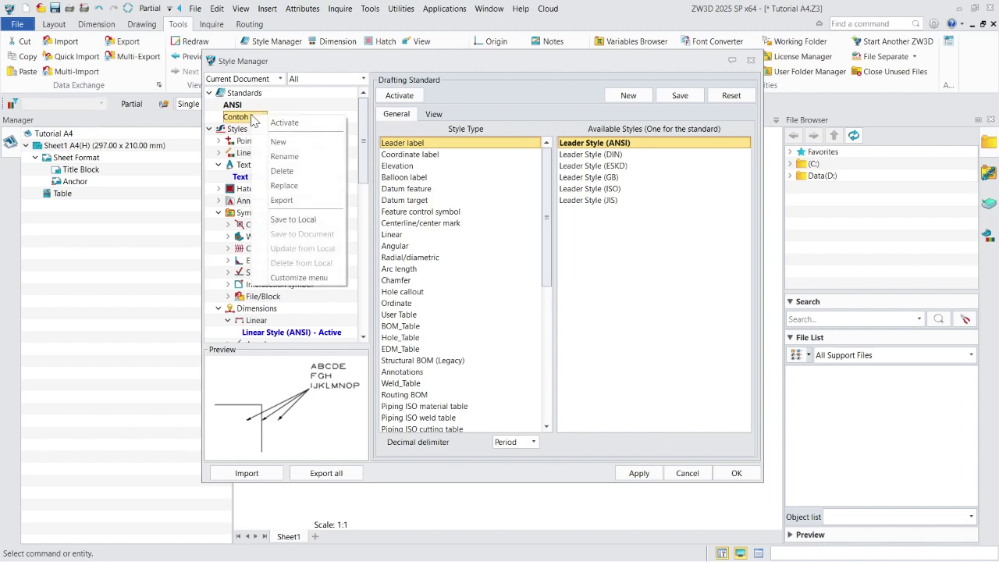
click(281, 123)
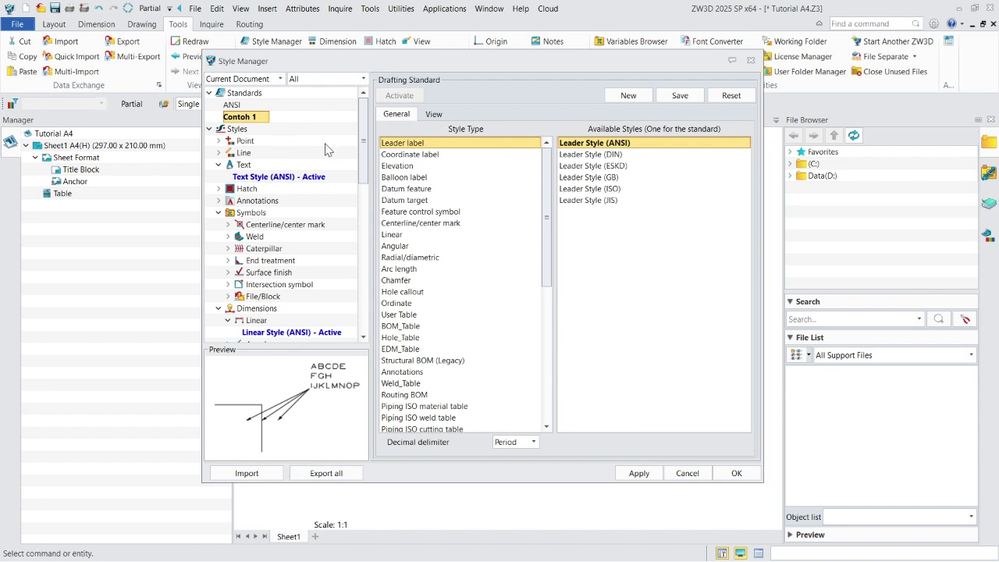
Create a text style named Text dimension based on the current ANSI text style and set it as the active style.
scroll(366, 156, down, 1)
scroll(367, 156, up, 1)
right_click(285, 180)
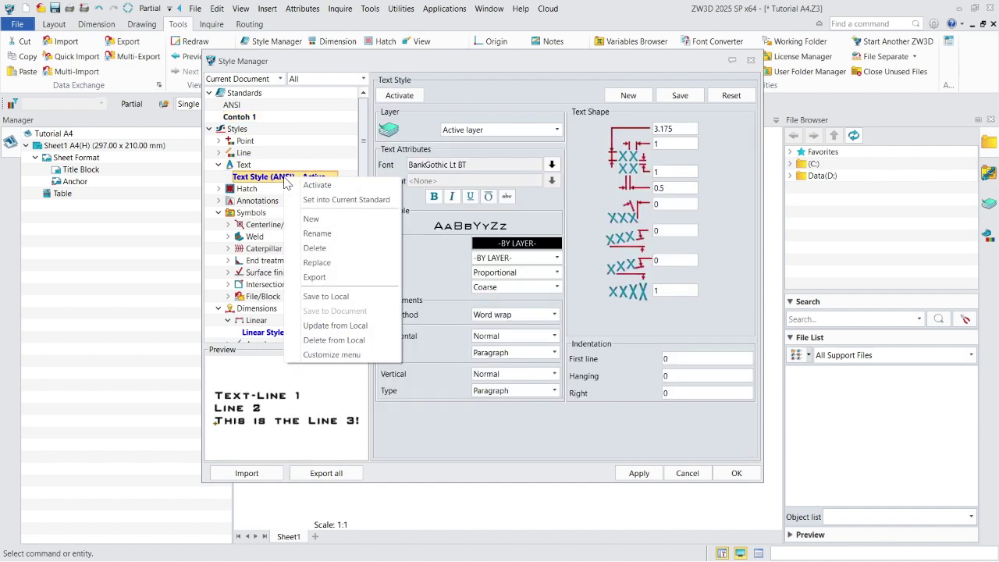
click(311, 219)
drag(431, 248, 323, 252)
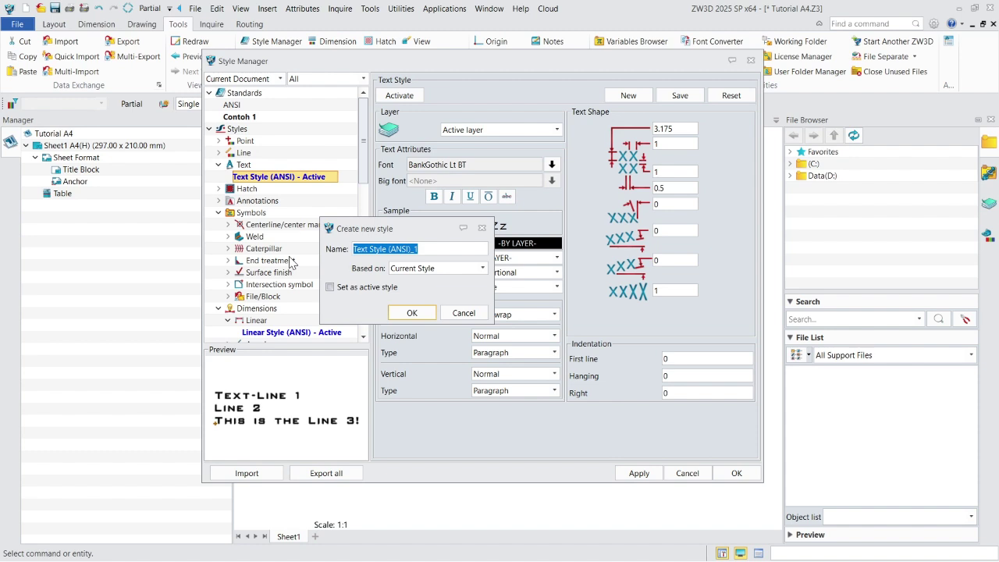
text(Text)
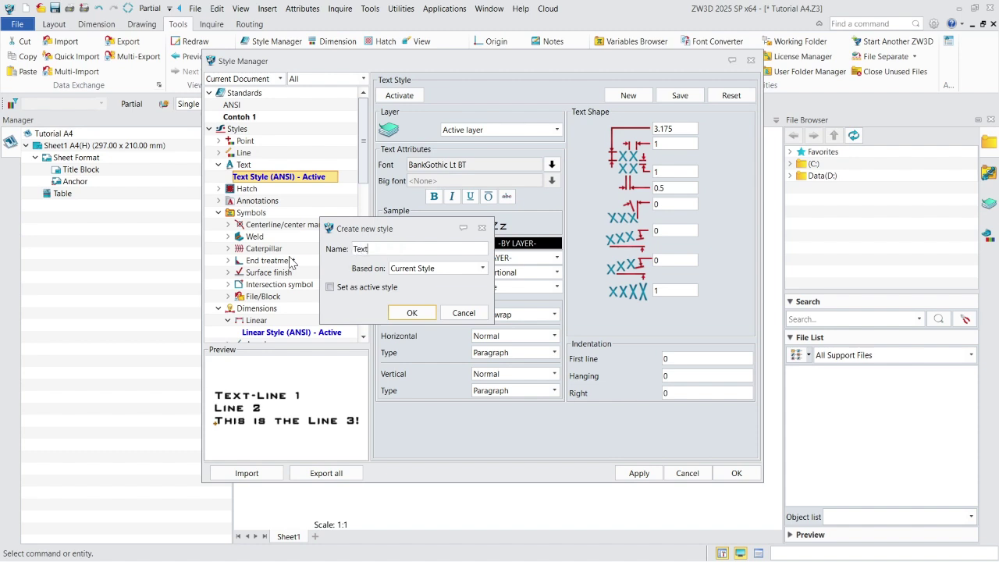
text( dimension)
click(426, 269)
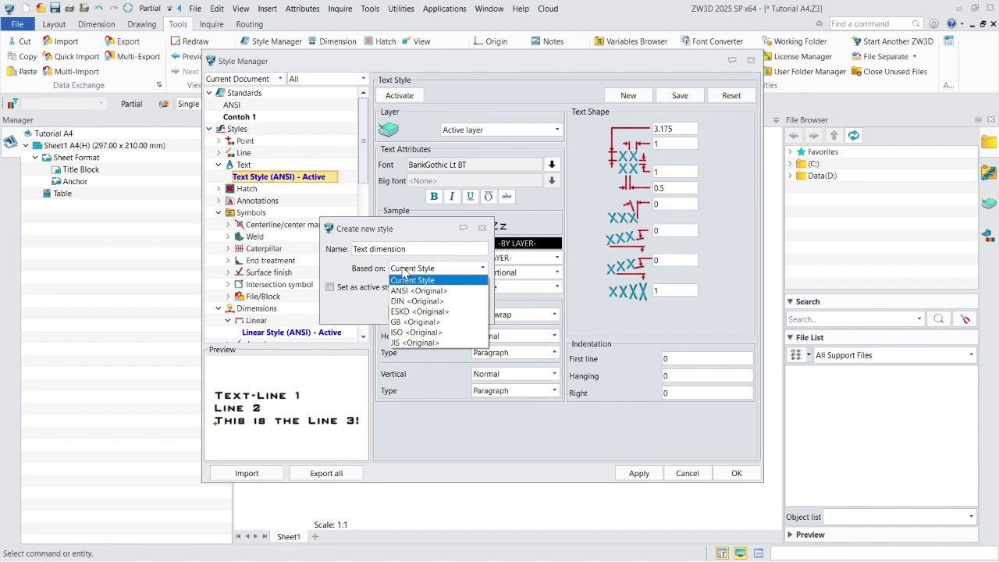
click(411, 283)
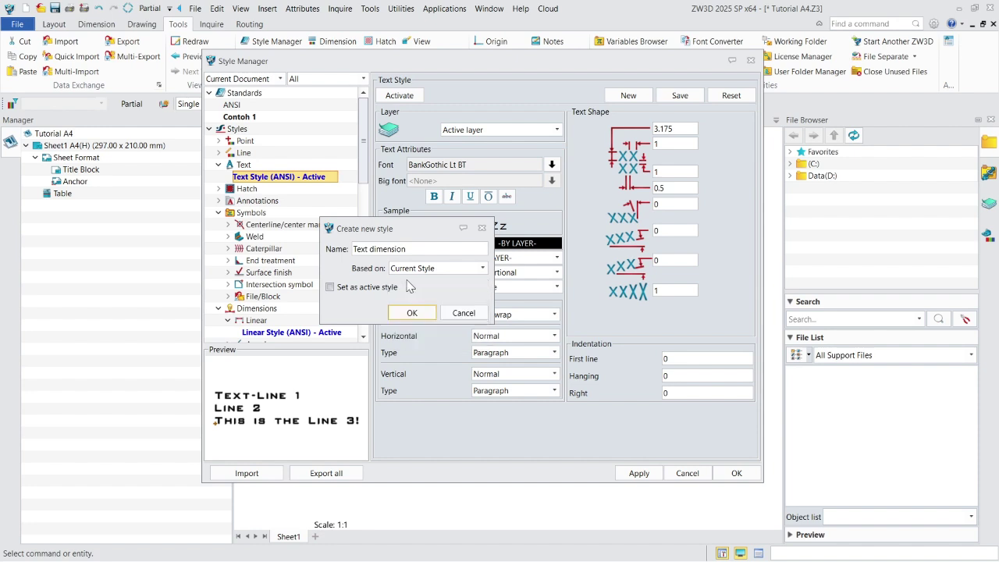
click(333, 289)
click(411, 313)
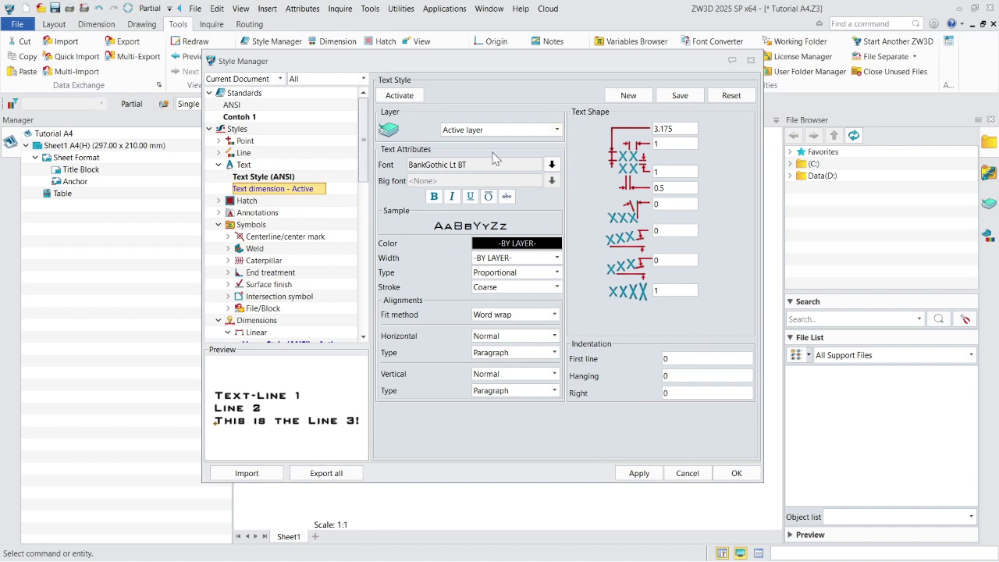
Set the font of the Text dimension style to ItalicT.
click(552, 164)
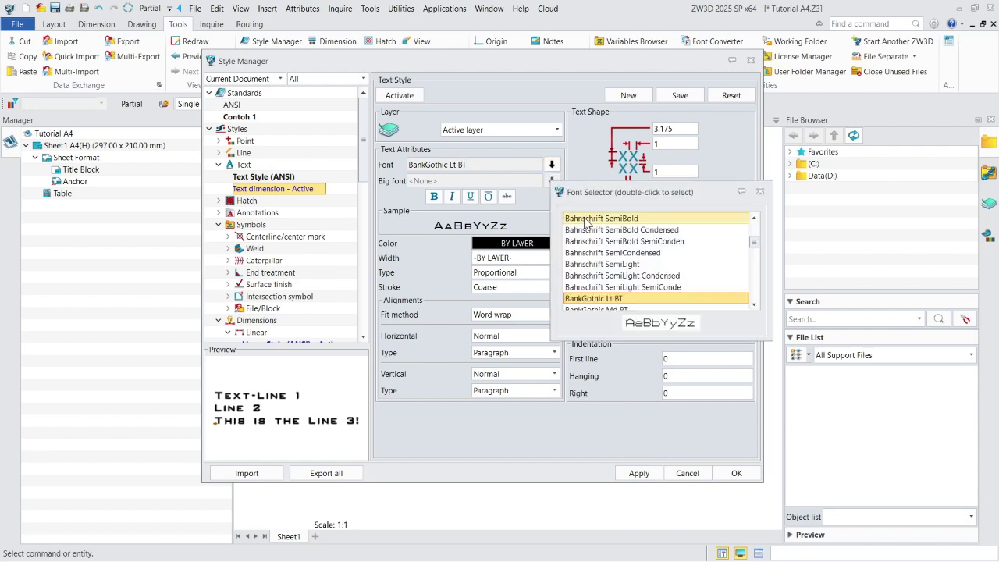
text(it)
scroll(603, 290, down, 2)
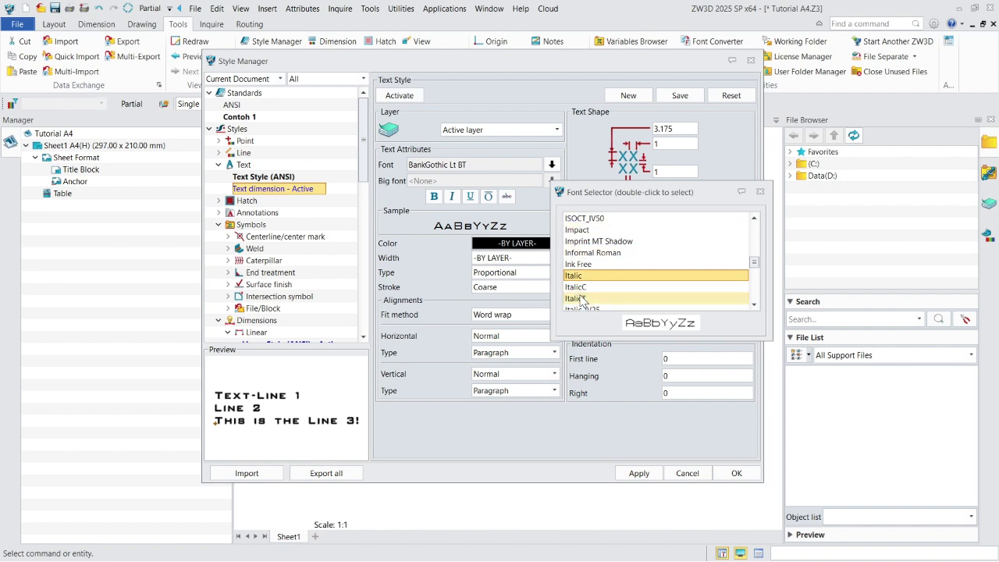
click(581, 300)
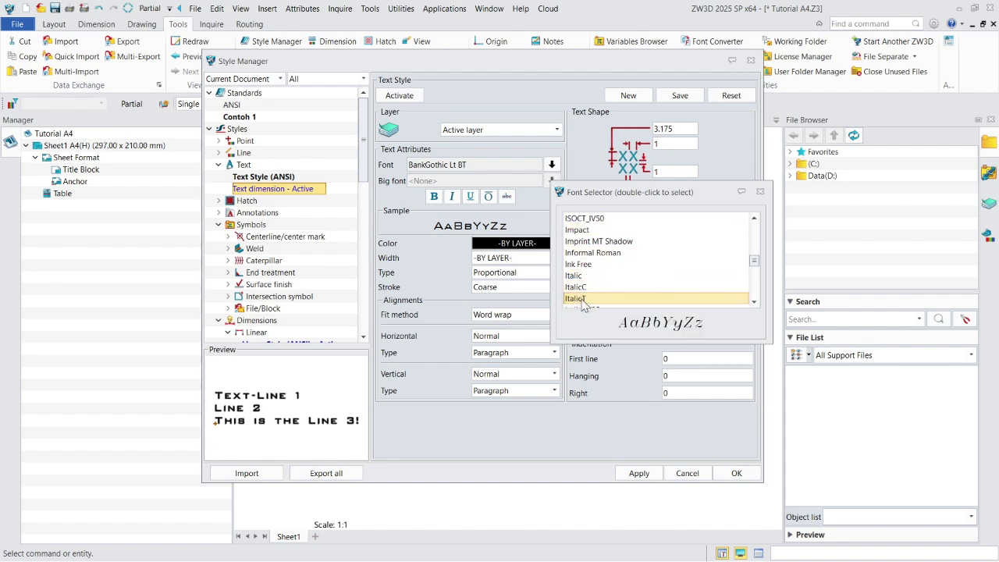
double_click(582, 300)
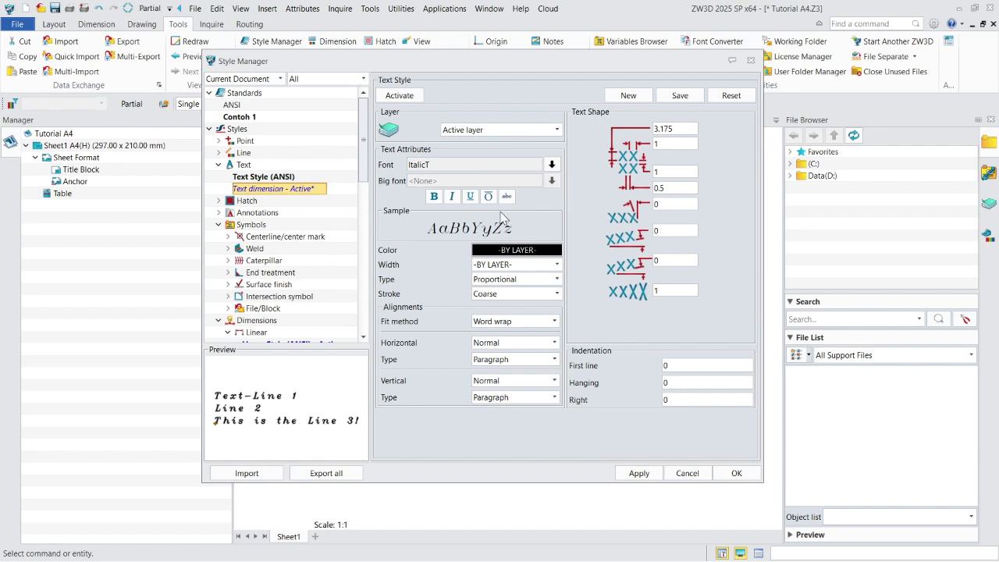
Set the colour of the Text dimension style to orange and save the style.
click(435, 196)
click(493, 251)
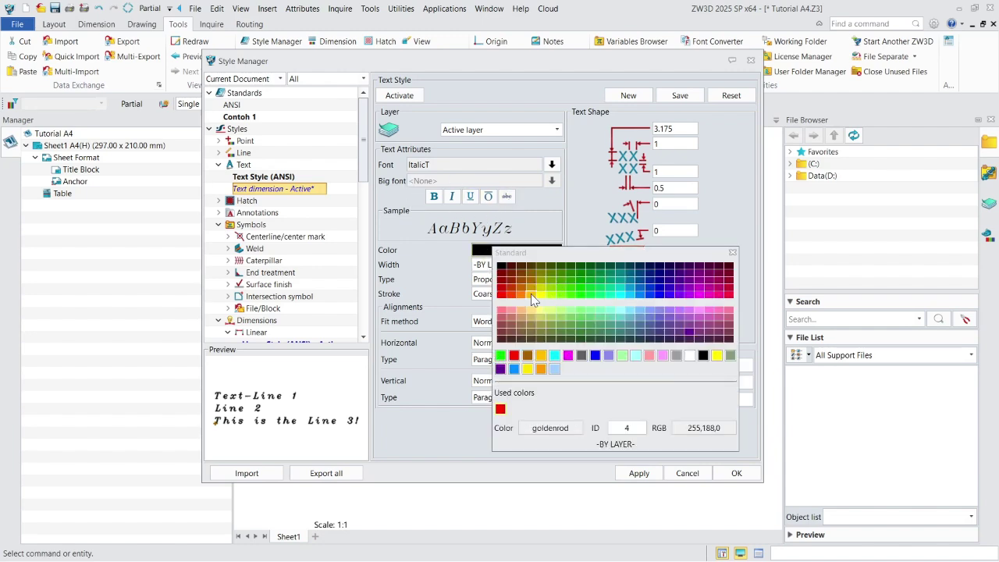
click(520, 294)
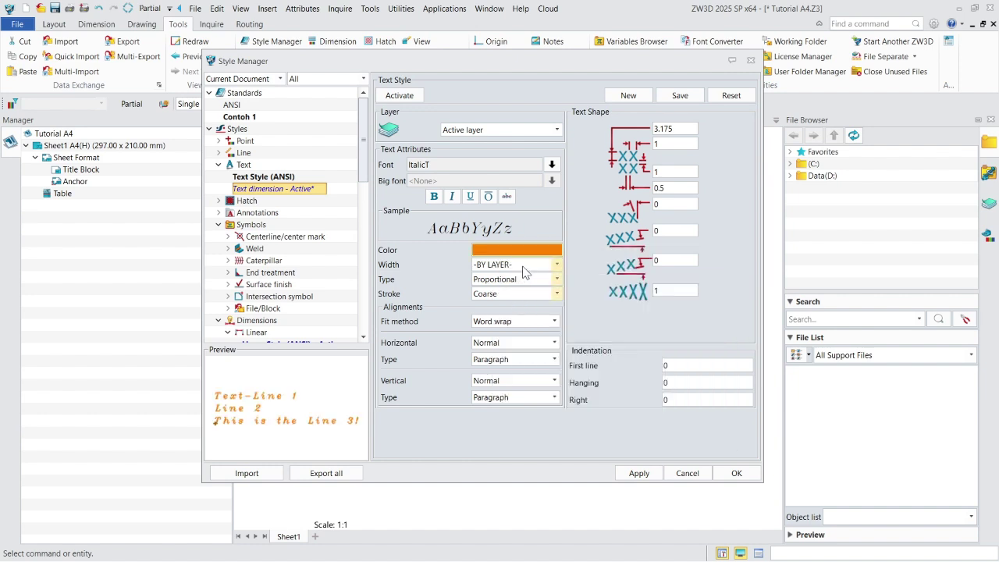
click(686, 129)
key(Tab)
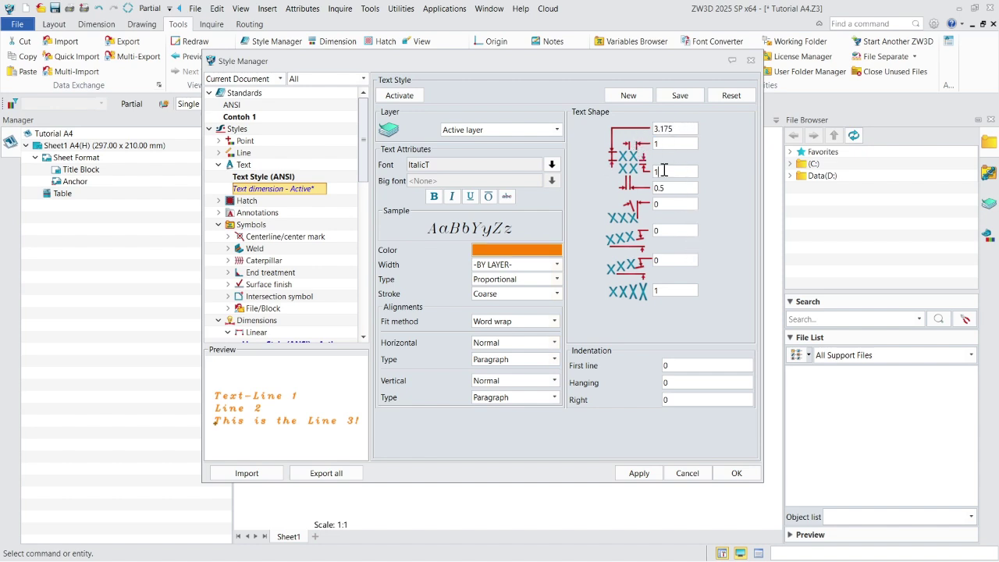
click(679, 188)
click(673, 95)
Create a text style named Label based on the current style and set it as the active style.
right_click(271, 191)
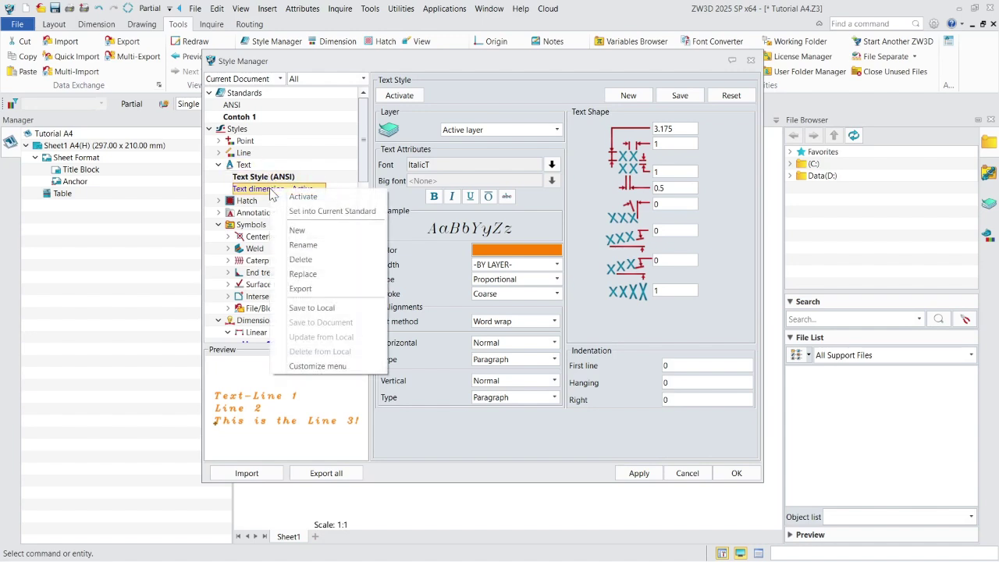
click(297, 230)
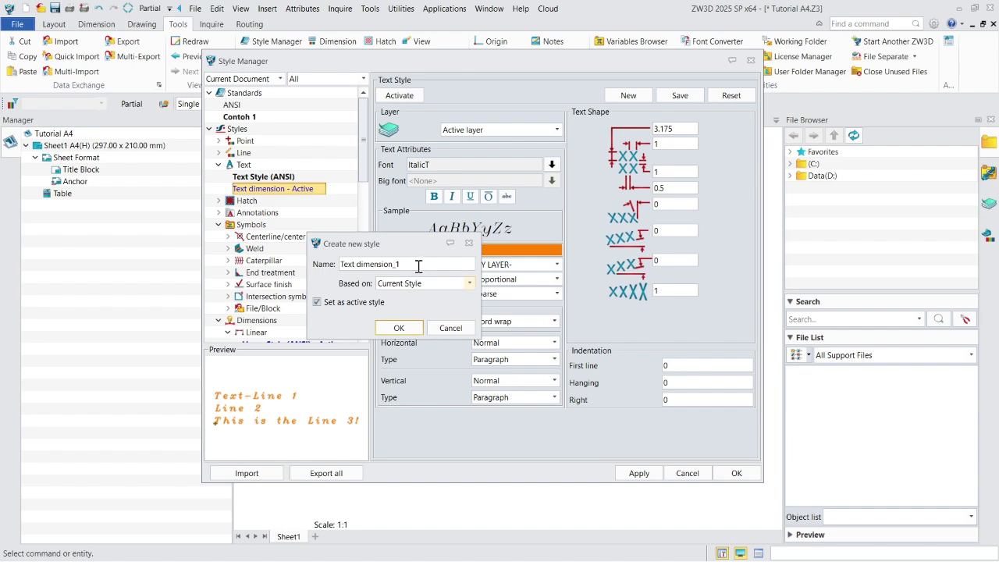
drag(423, 263, 338, 264)
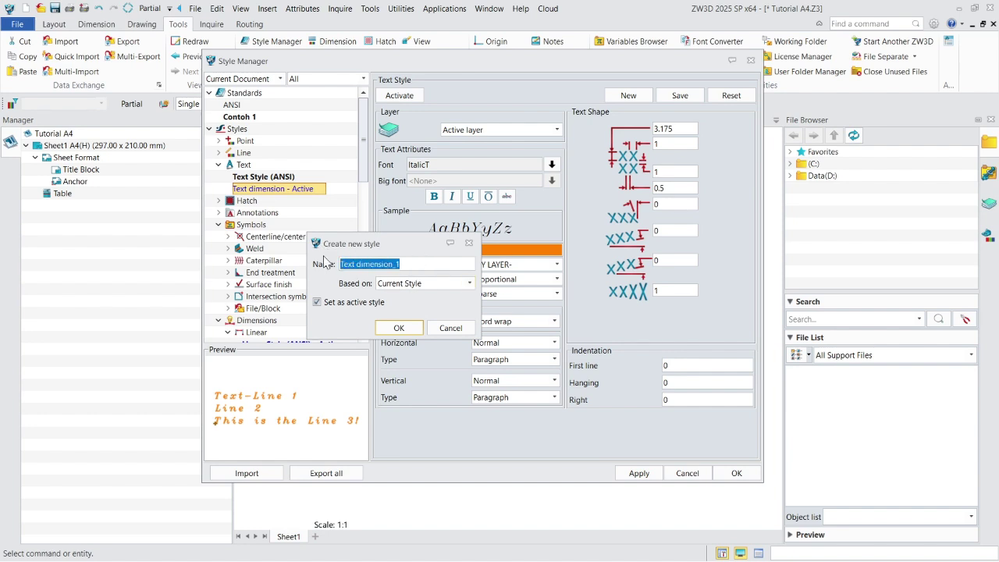
text(Label)
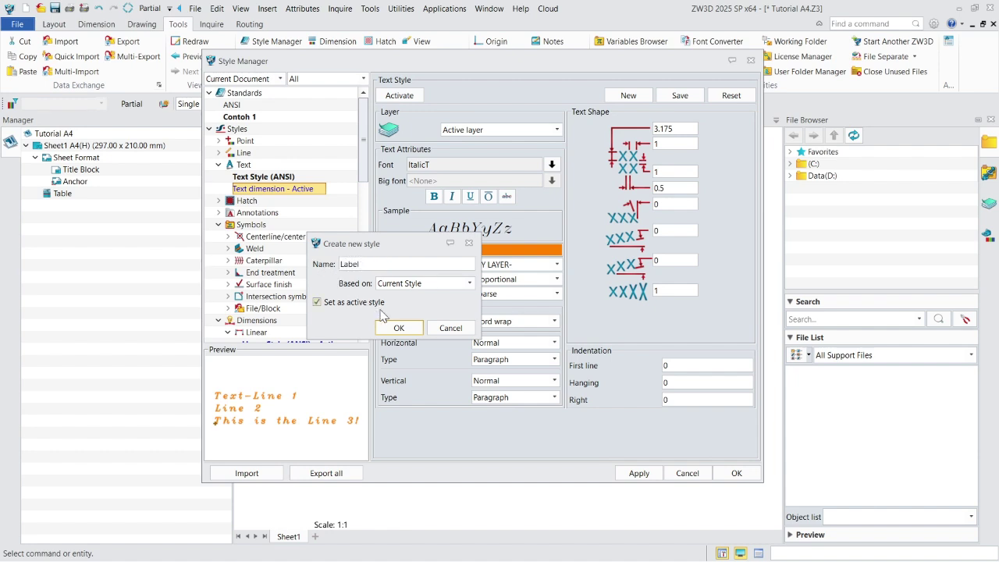
click(398, 328)
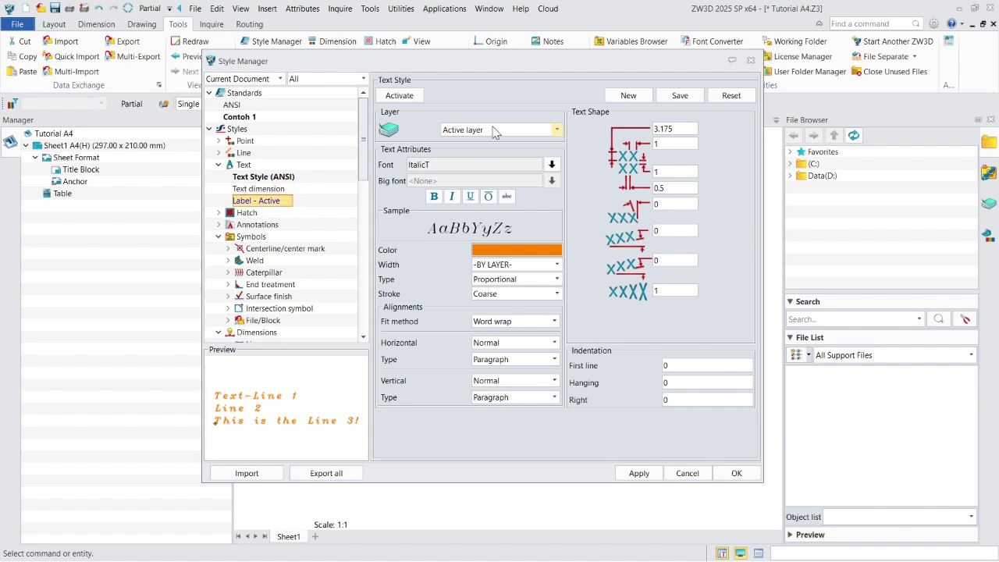
Set the font of the Label text style to Haettenschweiler.
click(551, 166)
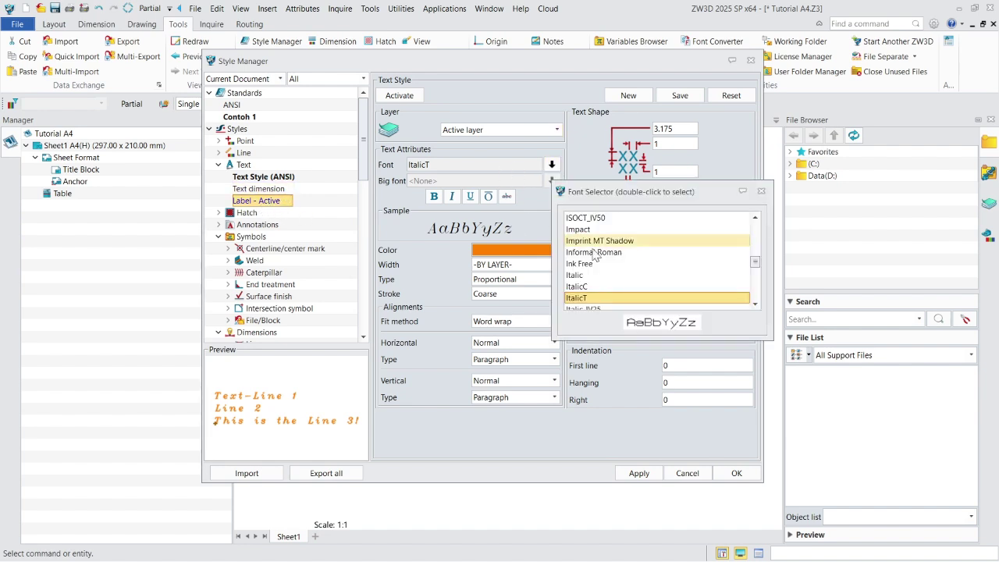
scroll(594, 265, up, 2)
scroll(593, 265, up, 6)
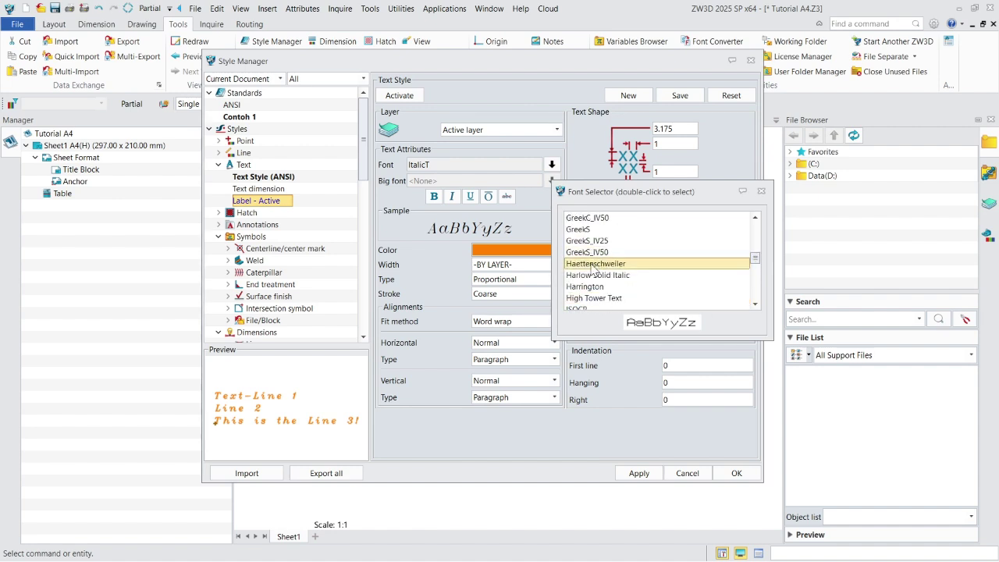
click(595, 265)
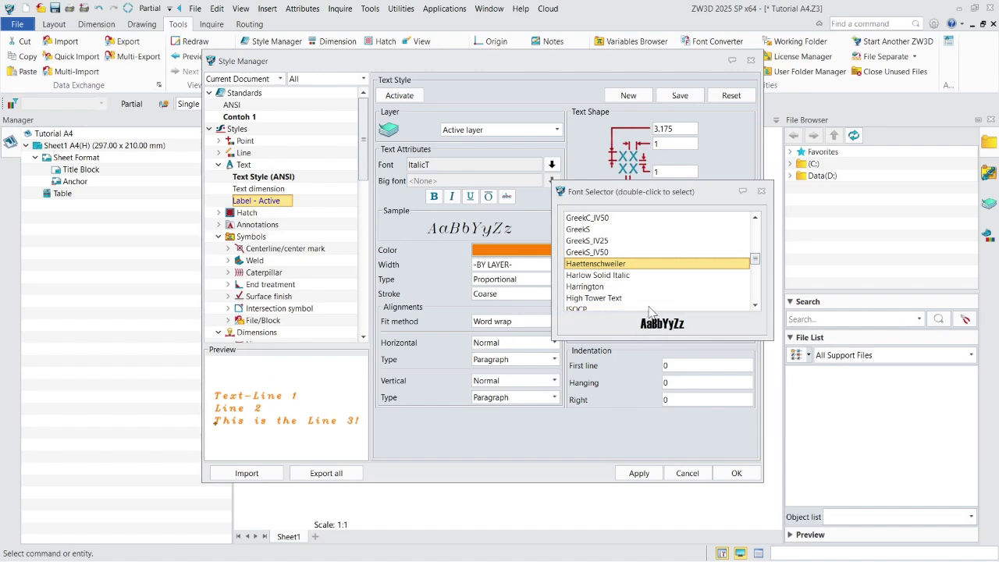
double_click(610, 266)
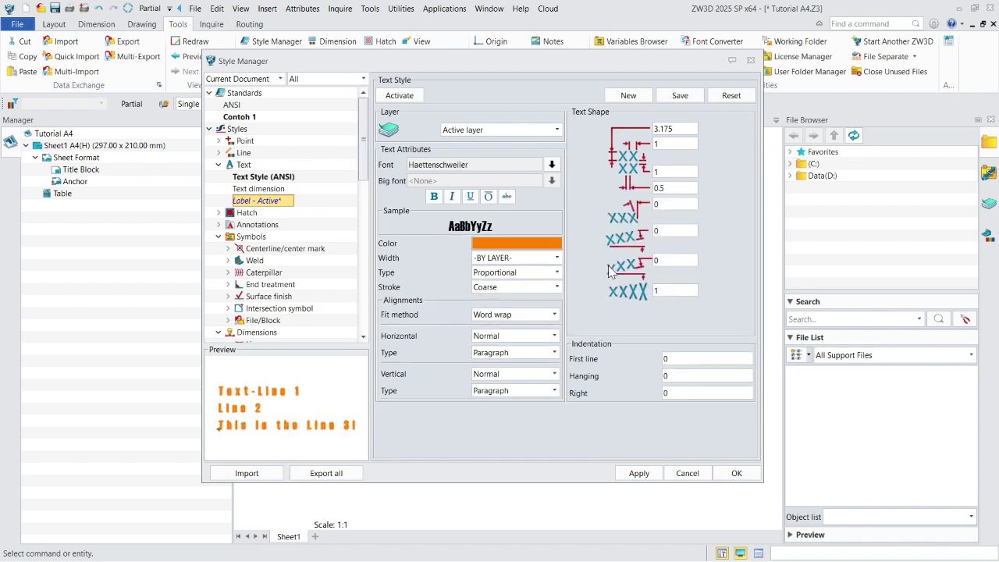
Set the colour of the Label text style to blue and save the style.
click(504, 246)
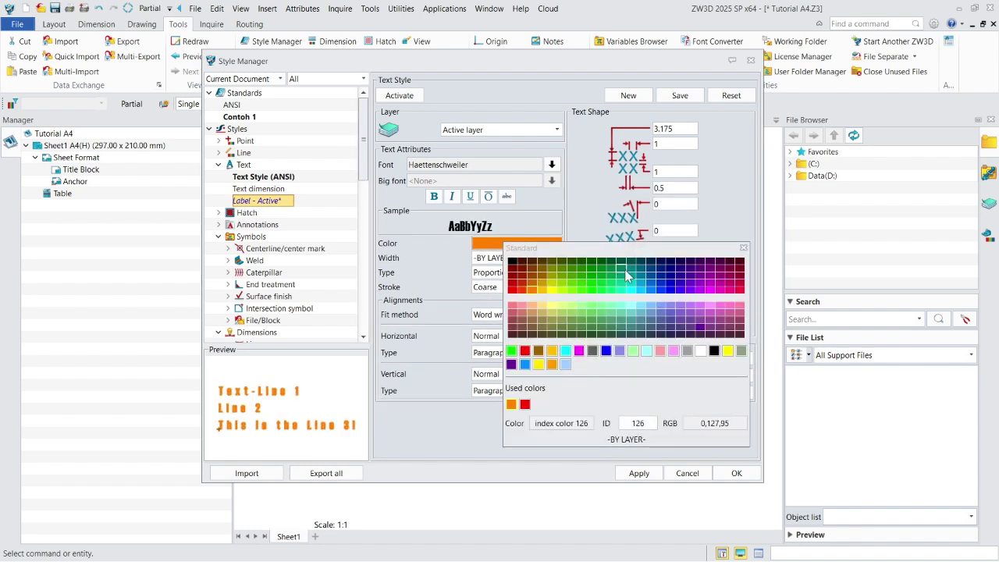
click(649, 290)
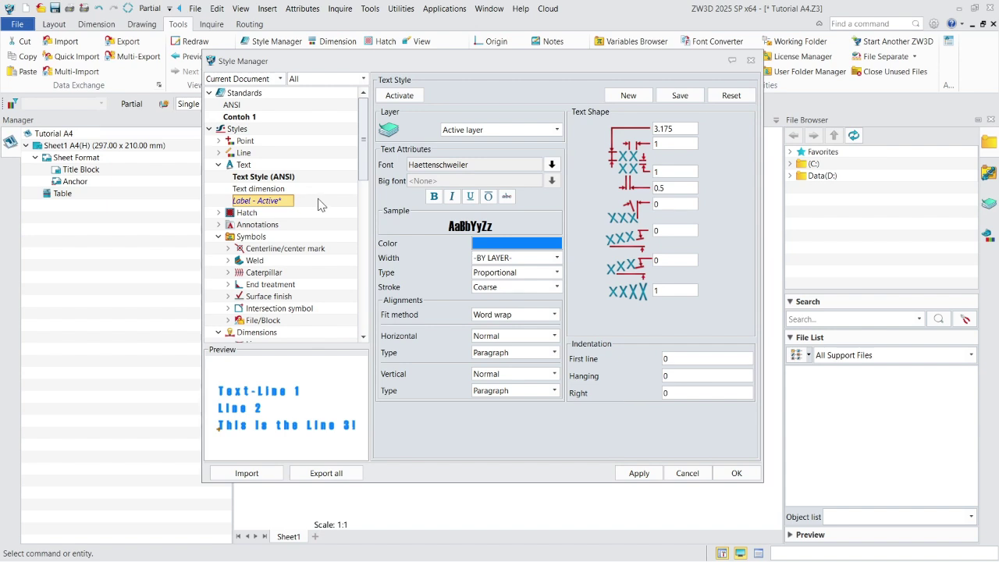
click(676, 96)
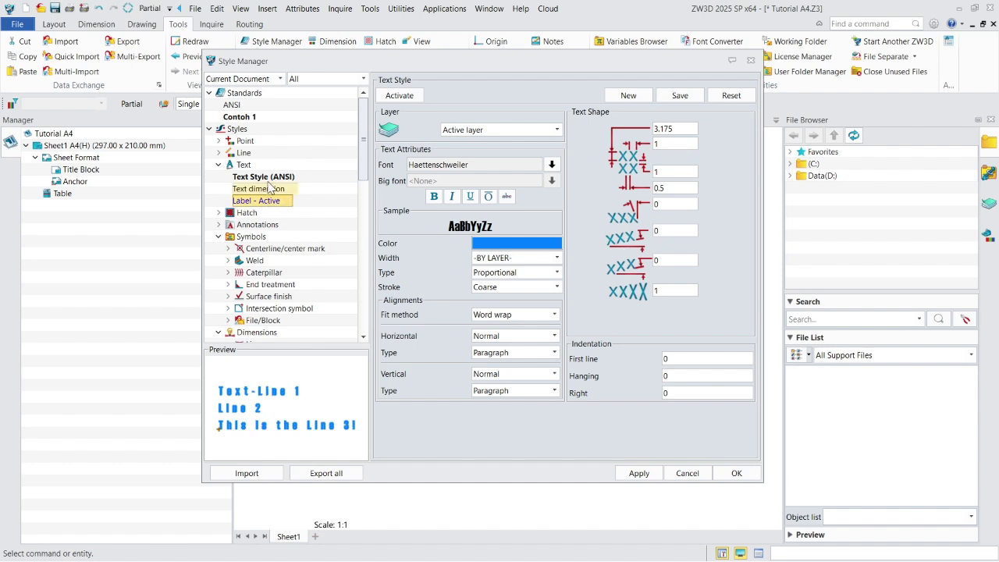
Set the ANSI leader label style to use the Label text style.
scroll(250, 234, down, 1)
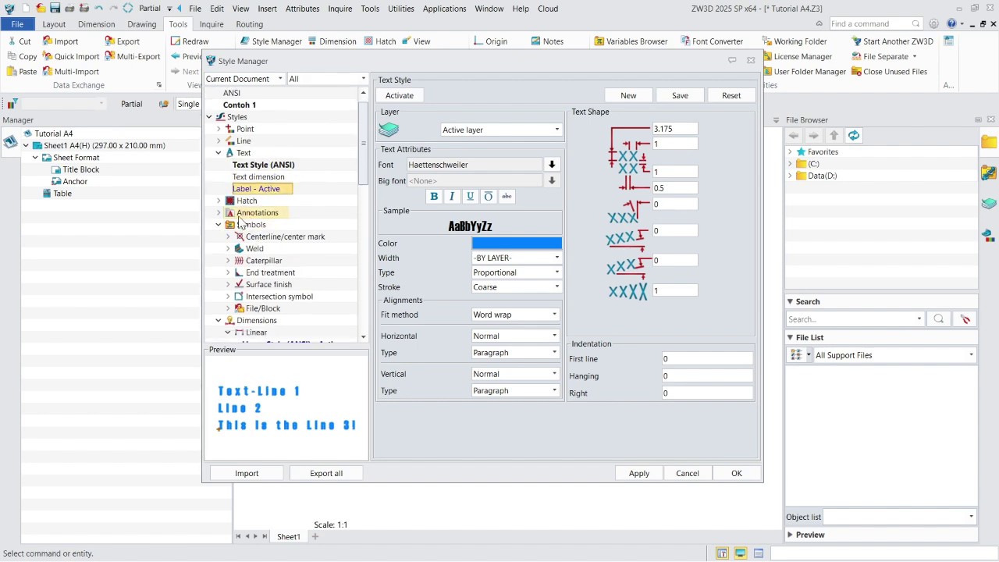
click(219, 213)
click(228, 236)
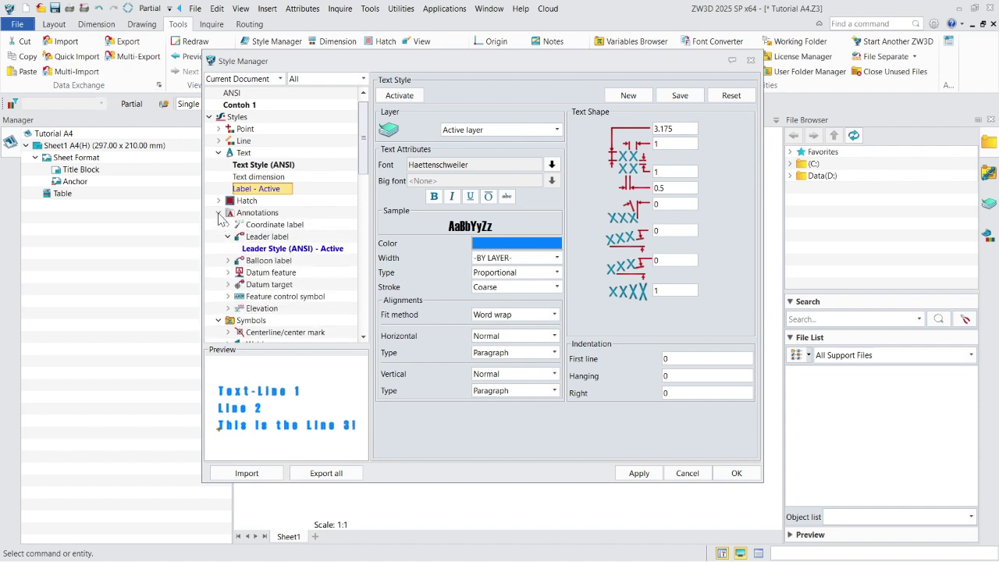
click(288, 248)
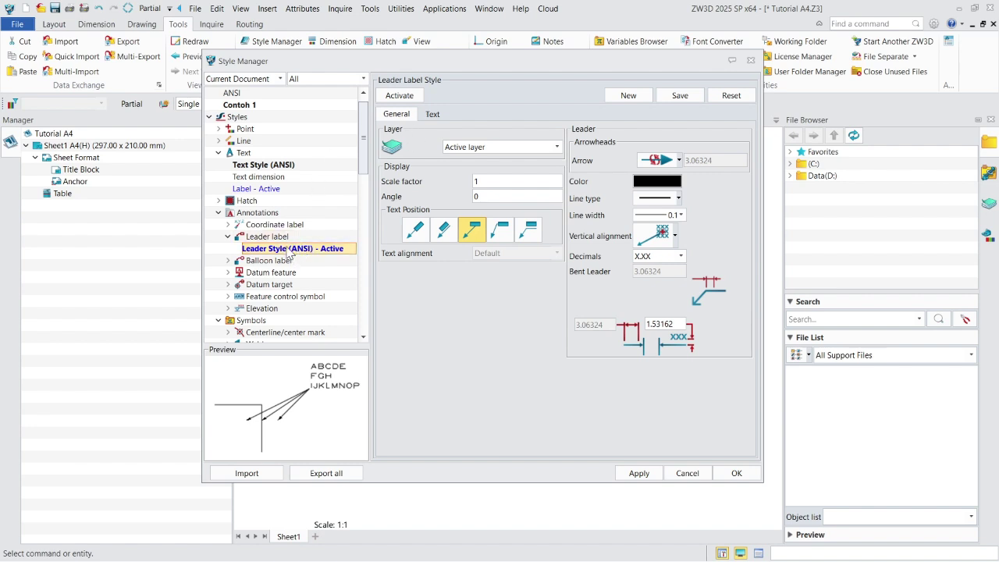
click(433, 114)
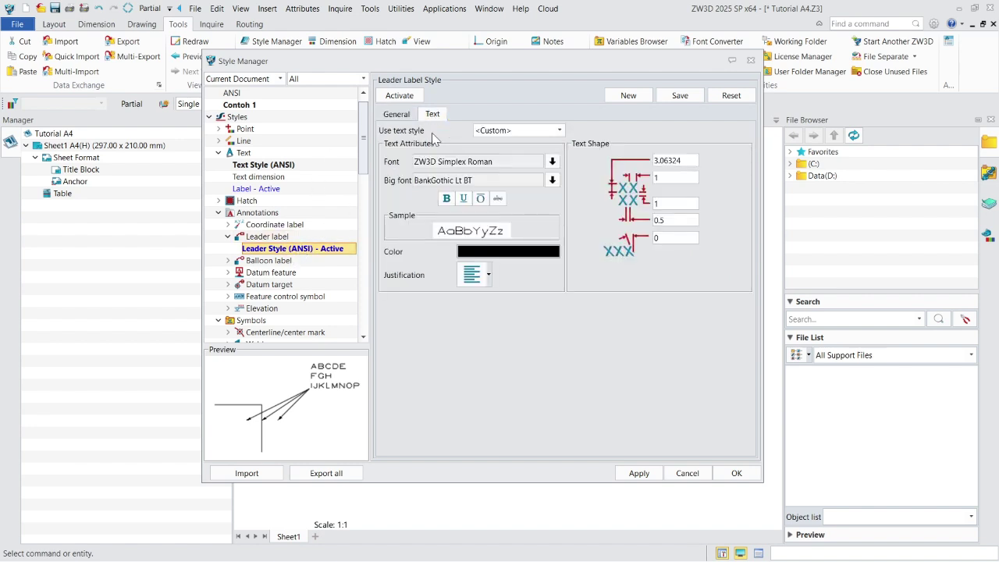
click(509, 131)
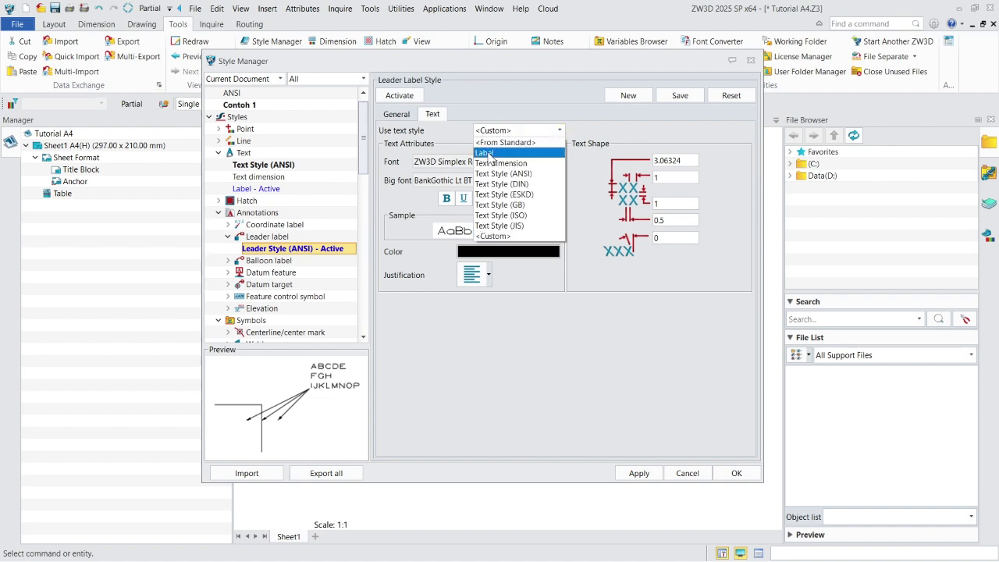
click(493, 152)
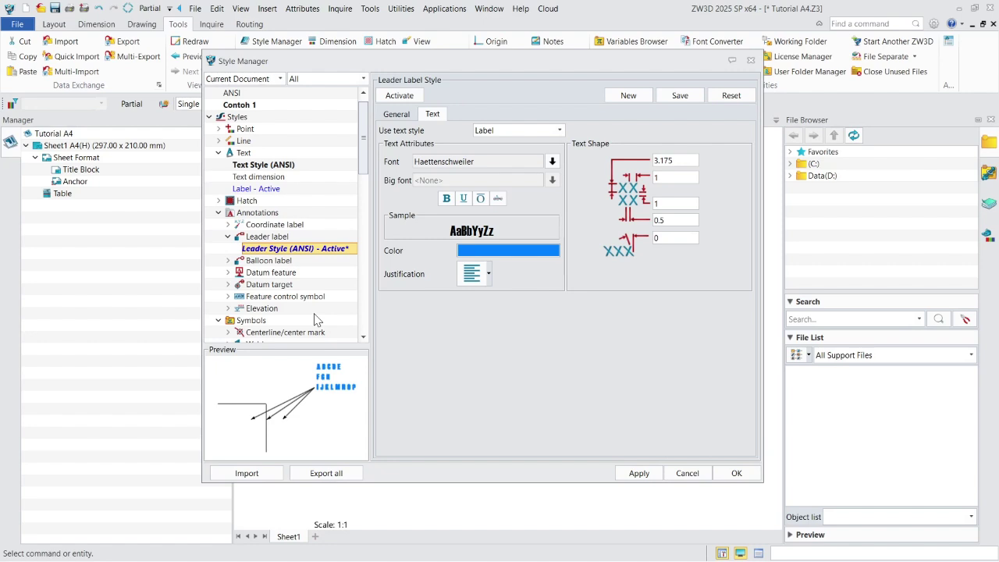
Set the leader label style's text position to text above the bent leader line and save the style.
click(395, 115)
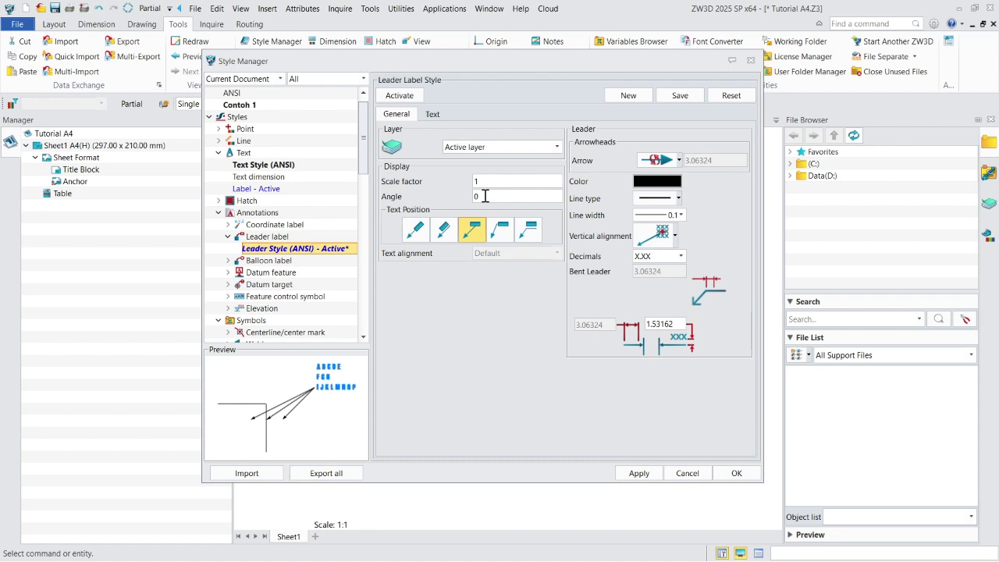
click(500, 231)
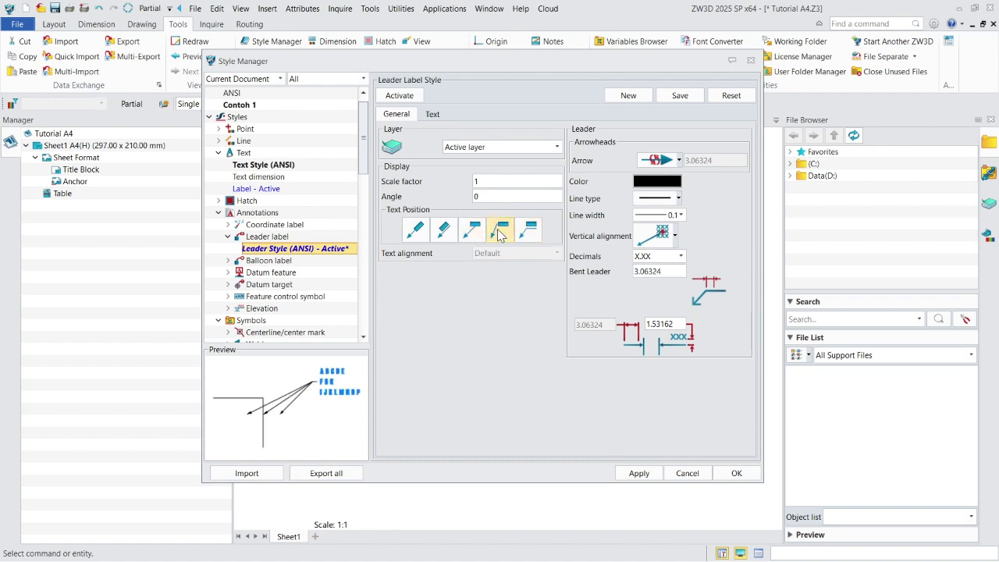
click(528, 230)
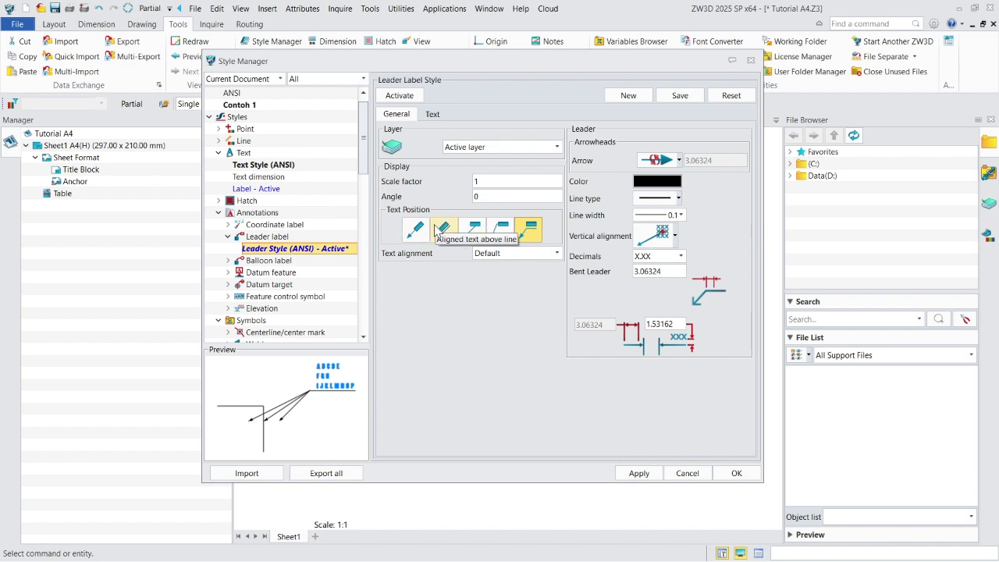
click(681, 96)
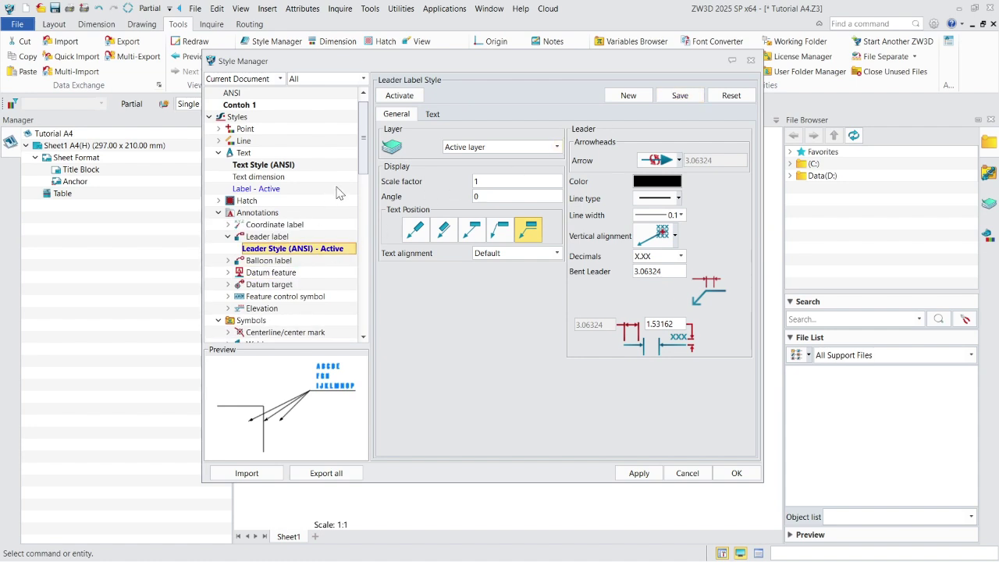
Set the precision of the ANSI linear dimension style to three decimals (X.XXX).
drag(364, 154, 357, 189)
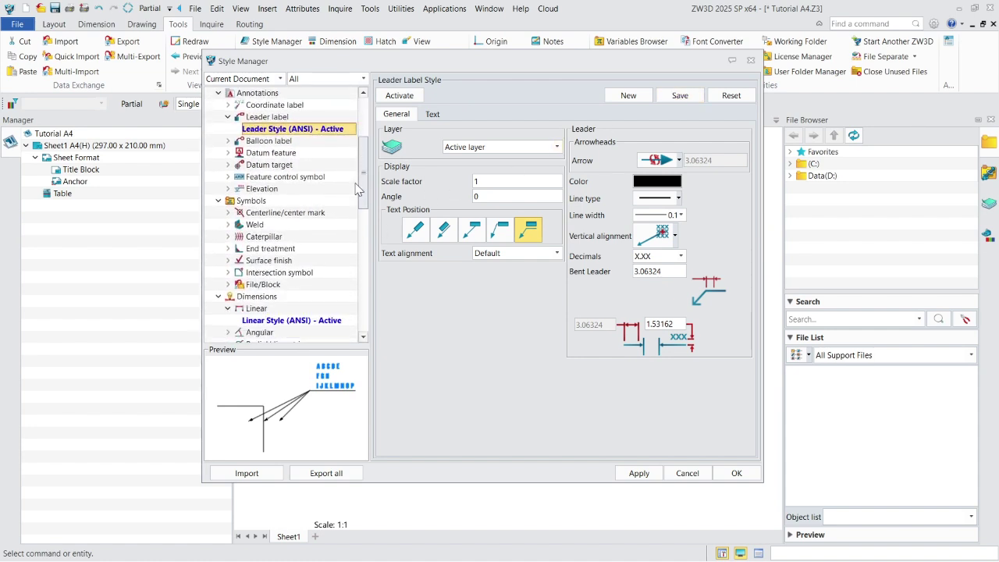
scroll(353, 190, down, 2)
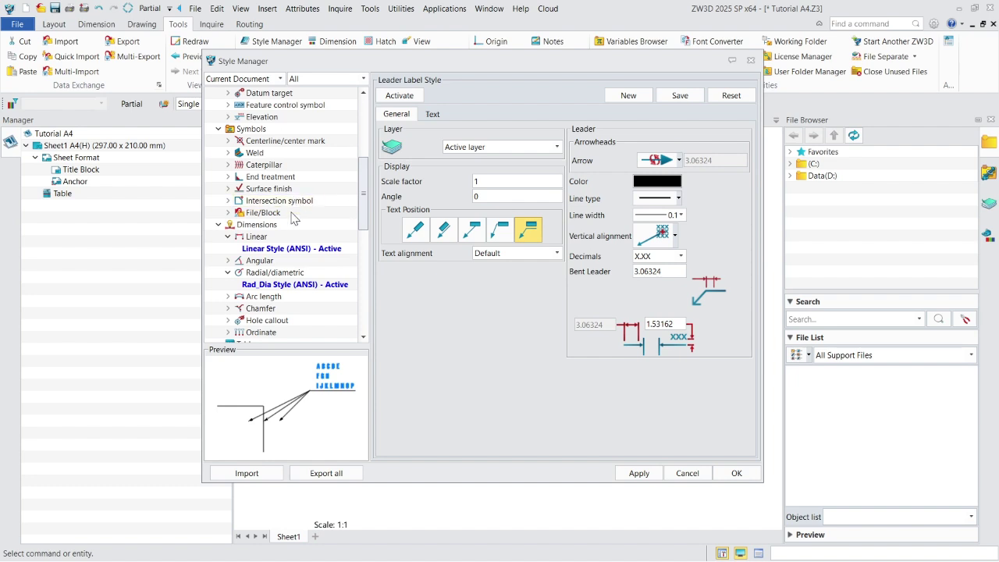
click(320, 250)
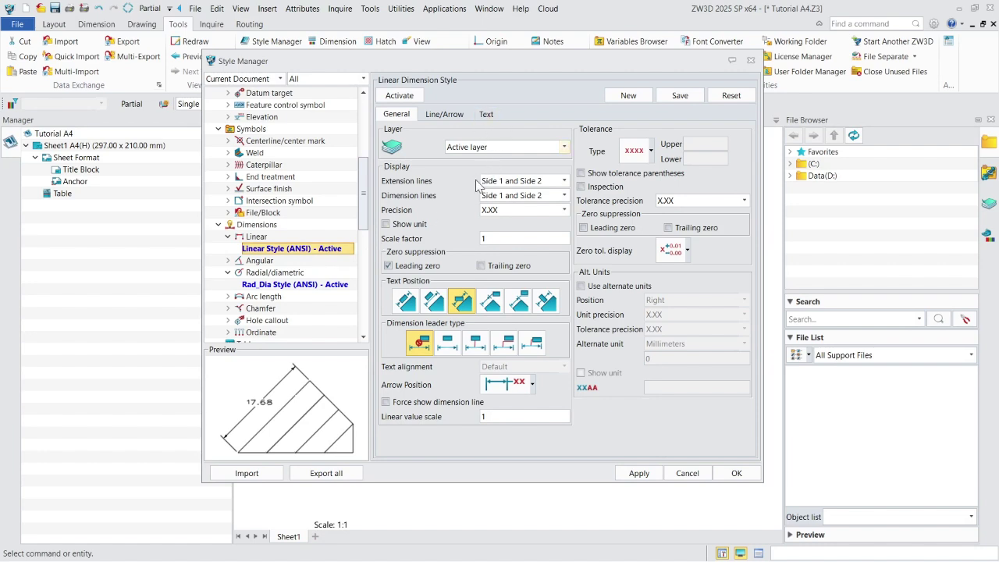
click(518, 212)
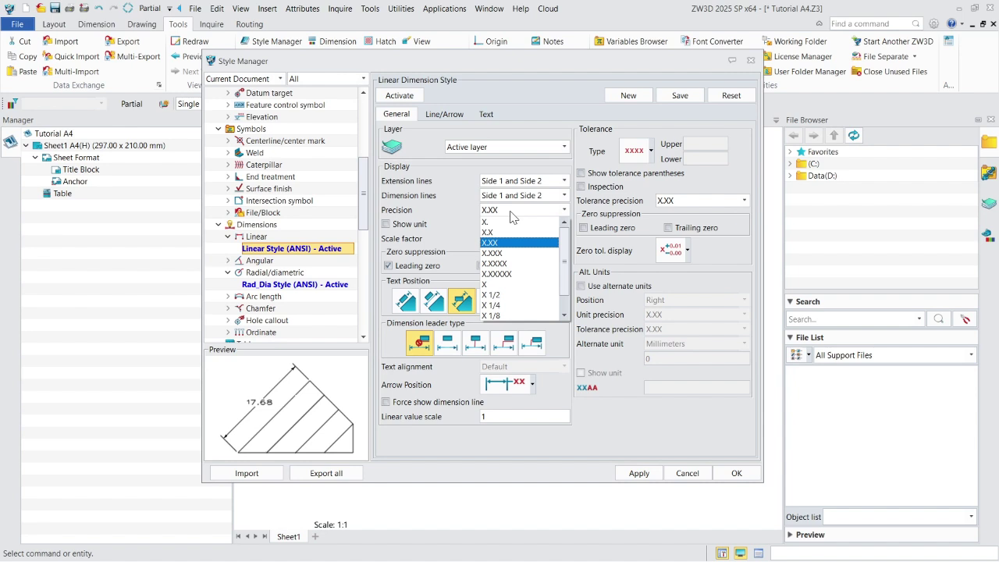
click(497, 253)
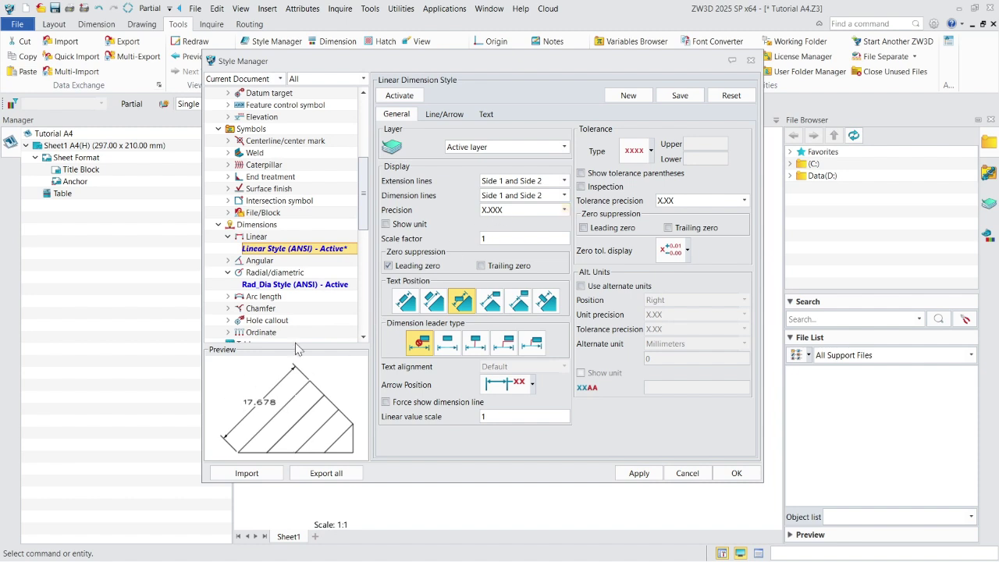
Try showing the unit in the linear dimension style, and turn the unit display back off.
click(519, 212)
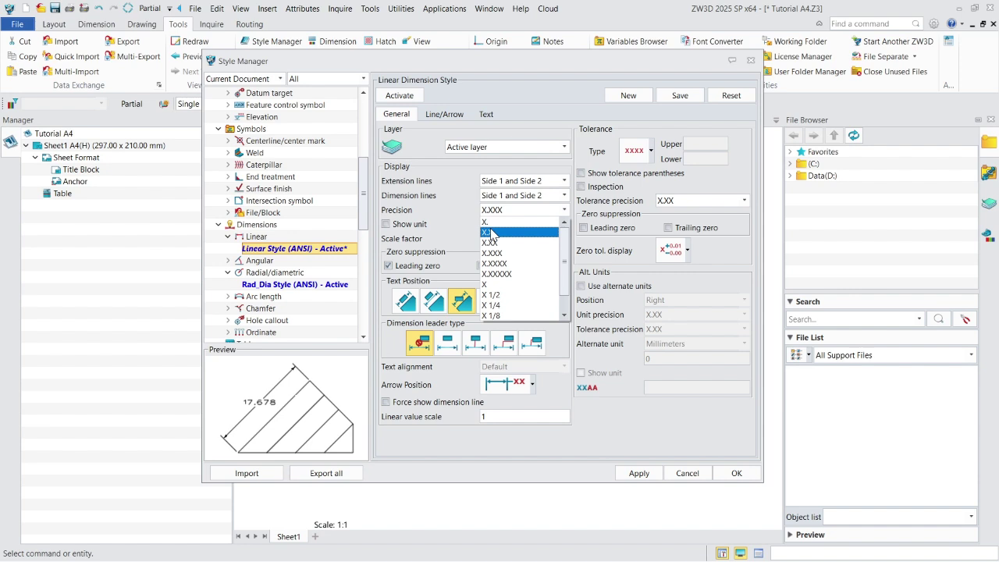
click(449, 228)
click(385, 224)
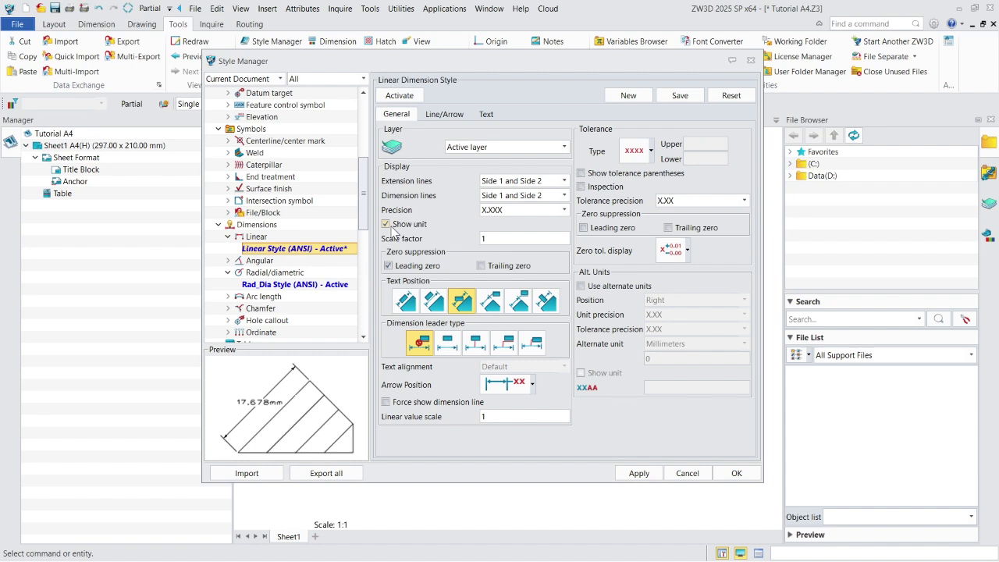
click(390, 226)
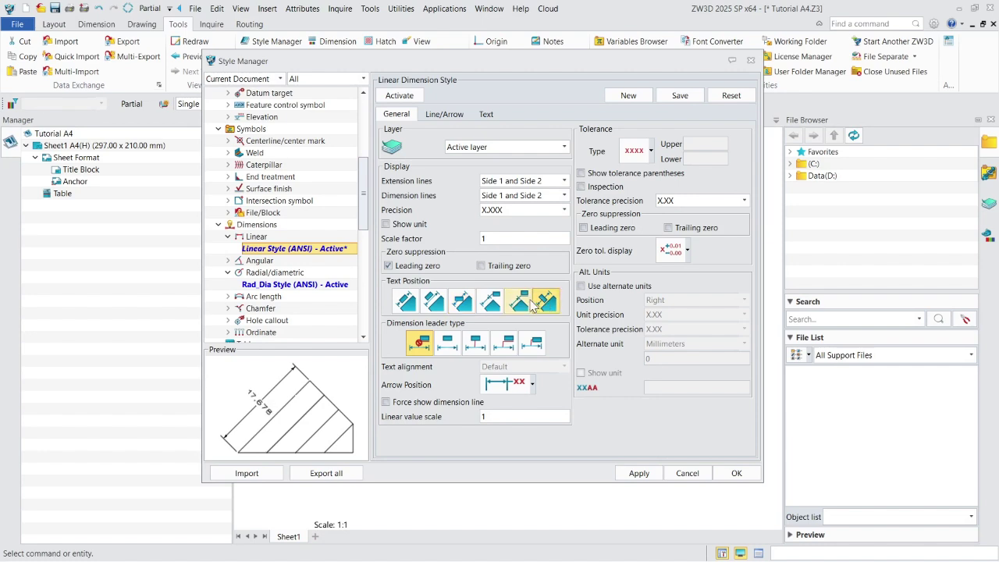
Try the bent-leader text positions for the linear dimension style, and restore horizontal text centred on the dimension line.
click(517, 302)
click(490, 303)
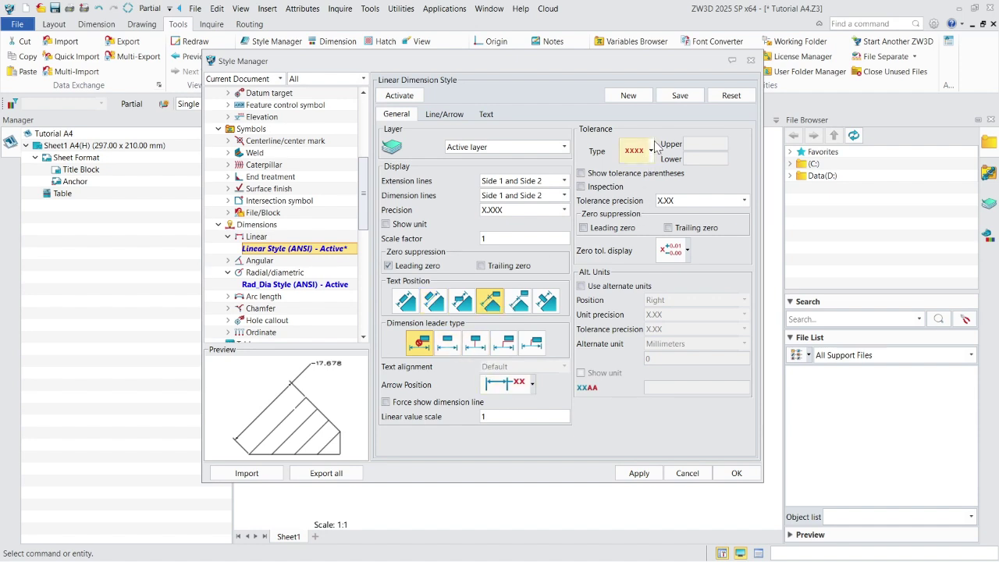
click(462, 301)
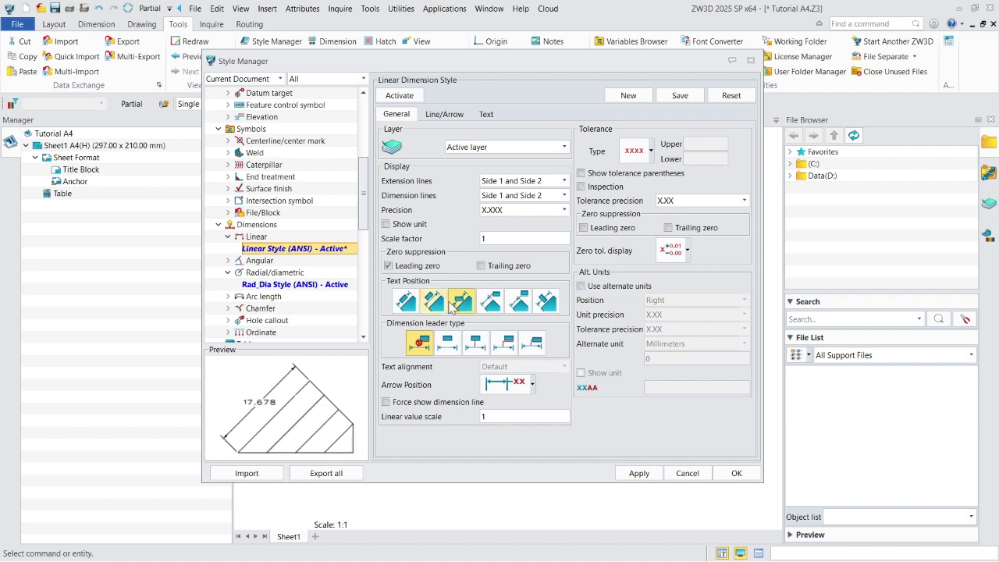
Give the linear dimension style an unequal tolerance with upper and lower values of 0.5.
click(636, 151)
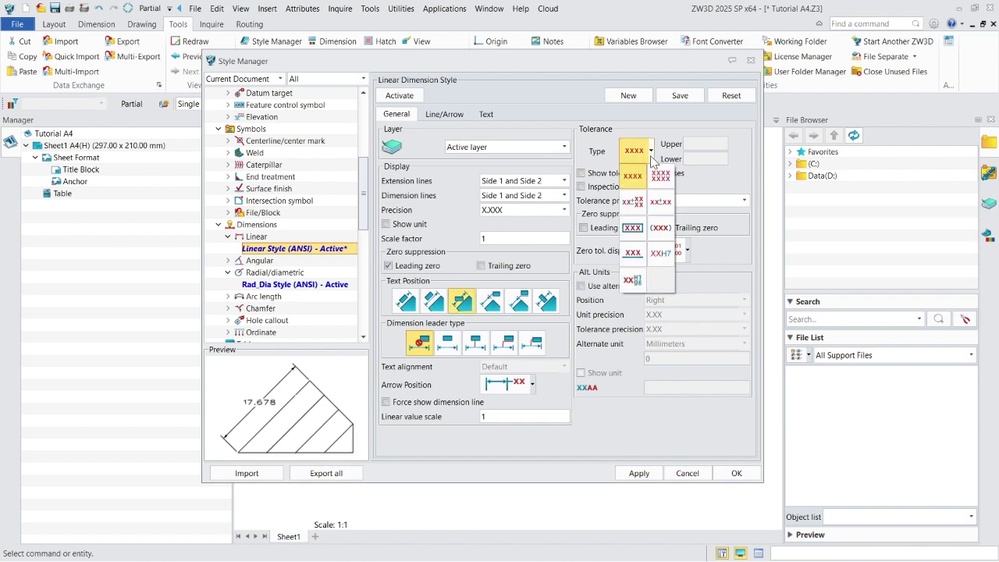
click(634, 201)
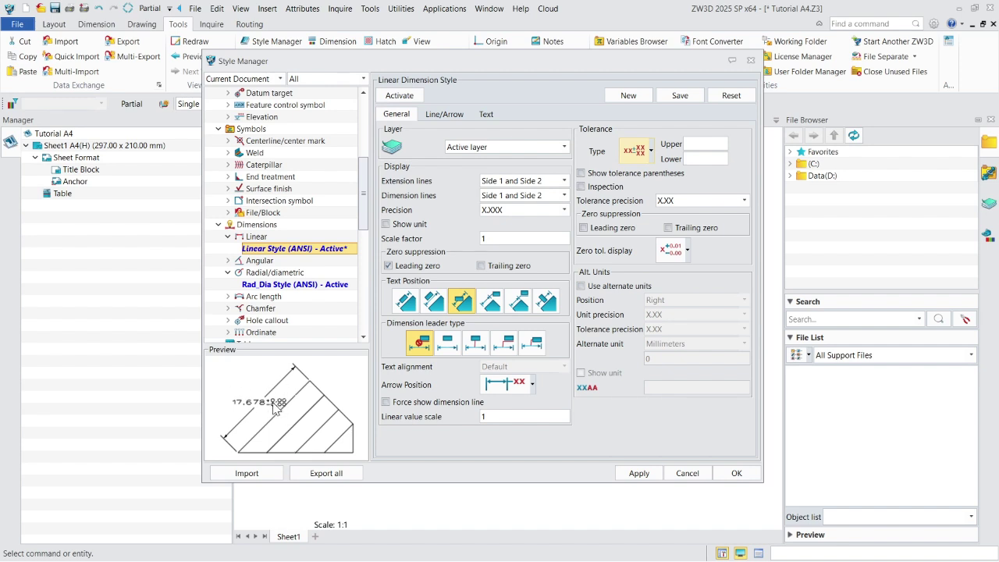
click(642, 156)
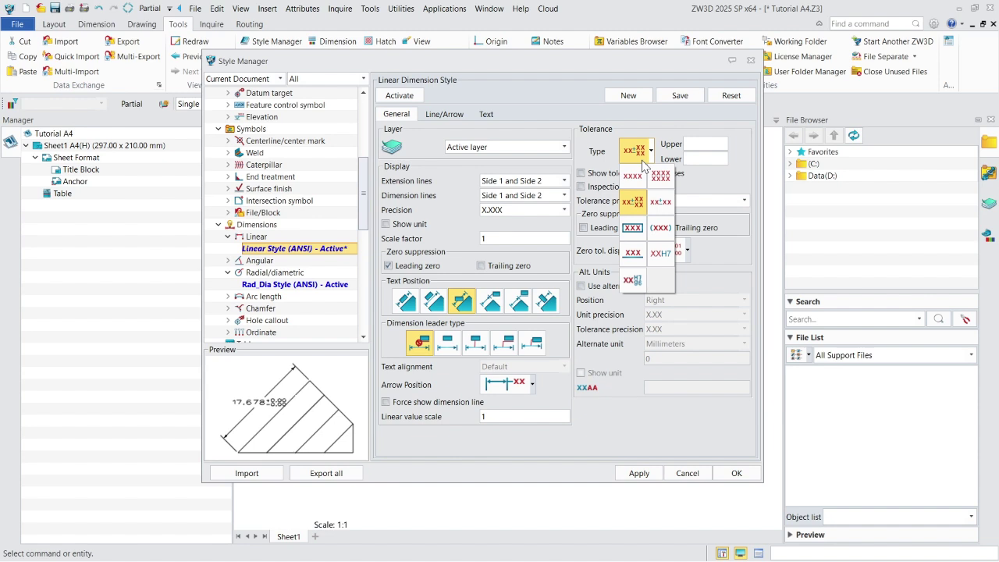
click(641, 160)
click(710, 145)
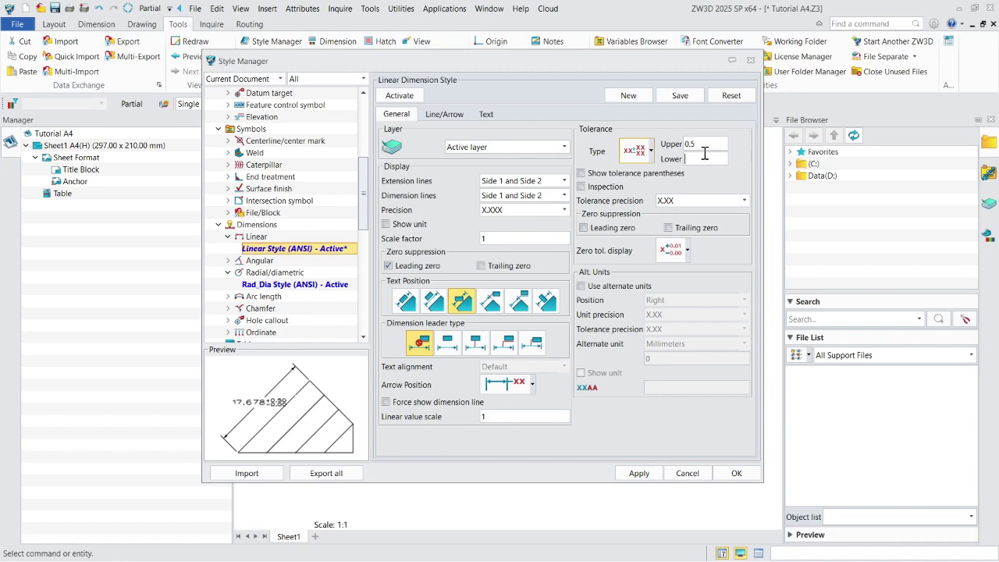
click(708, 155)
text(0.5)
click(686, 206)
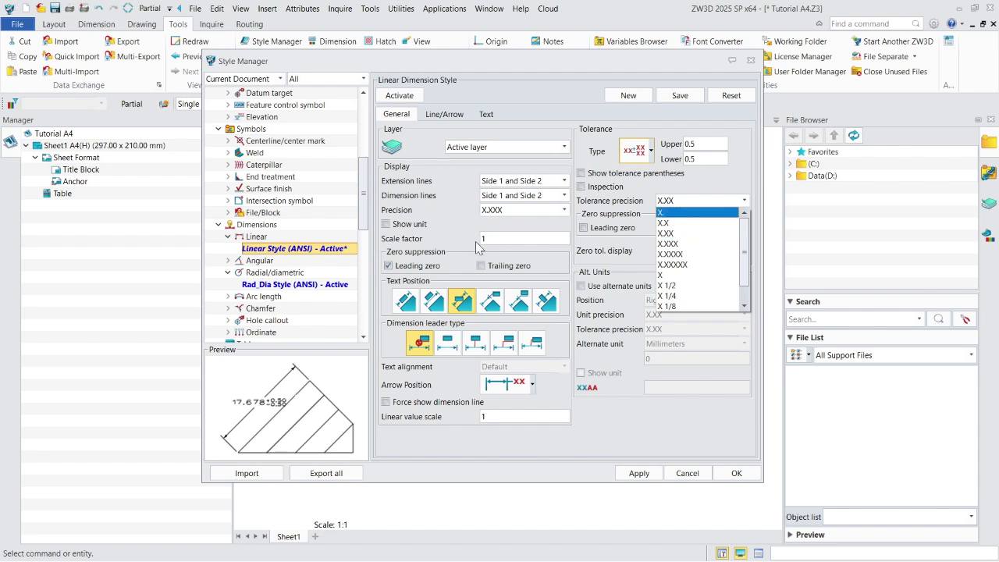
click(556, 99)
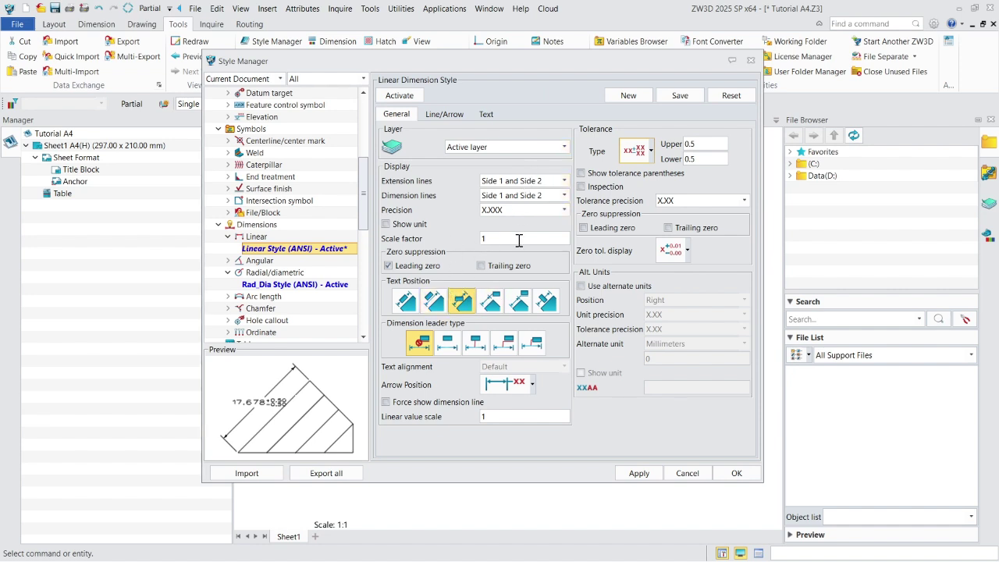
Set the linear dimension style's precision to whole numbers and review the available arrowhead types for its dimension lines.
click(519, 213)
click(498, 225)
click(486, 115)
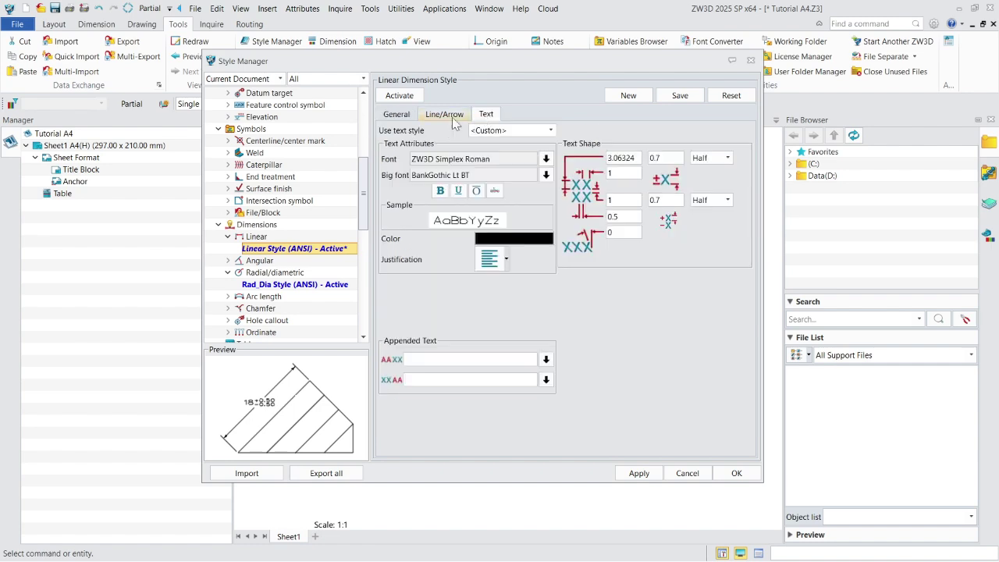
click(396, 114)
click(442, 115)
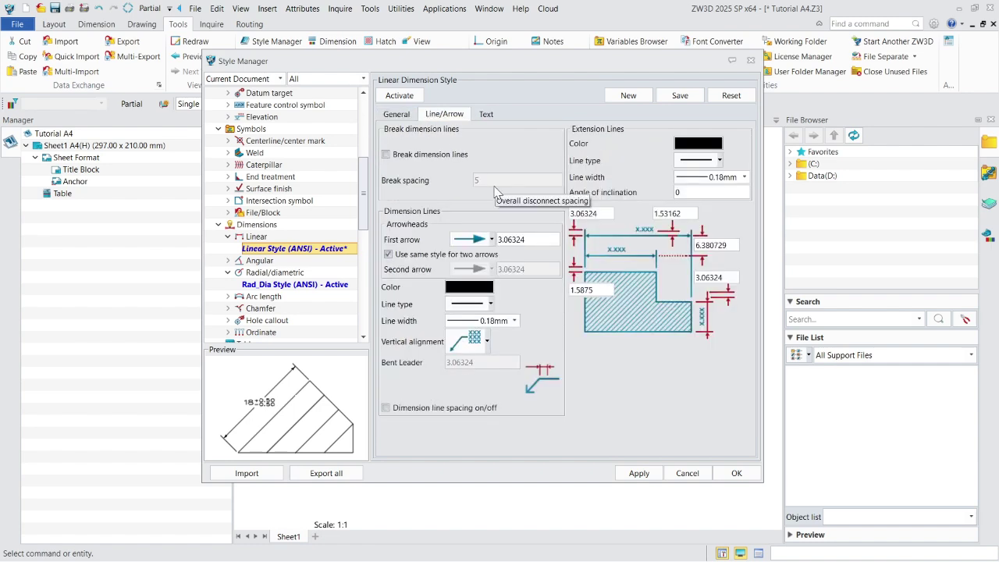
click(471, 239)
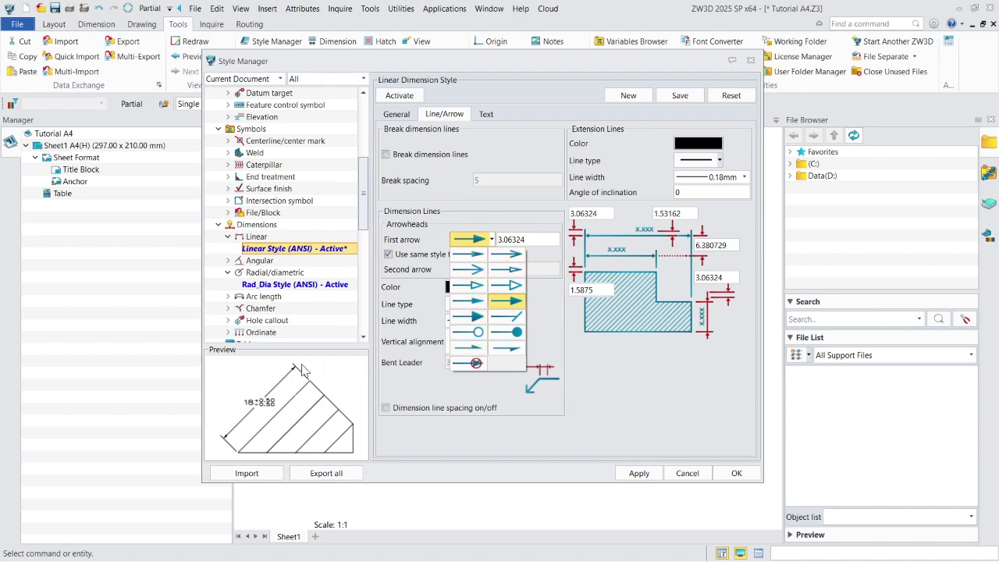
click(484, 239)
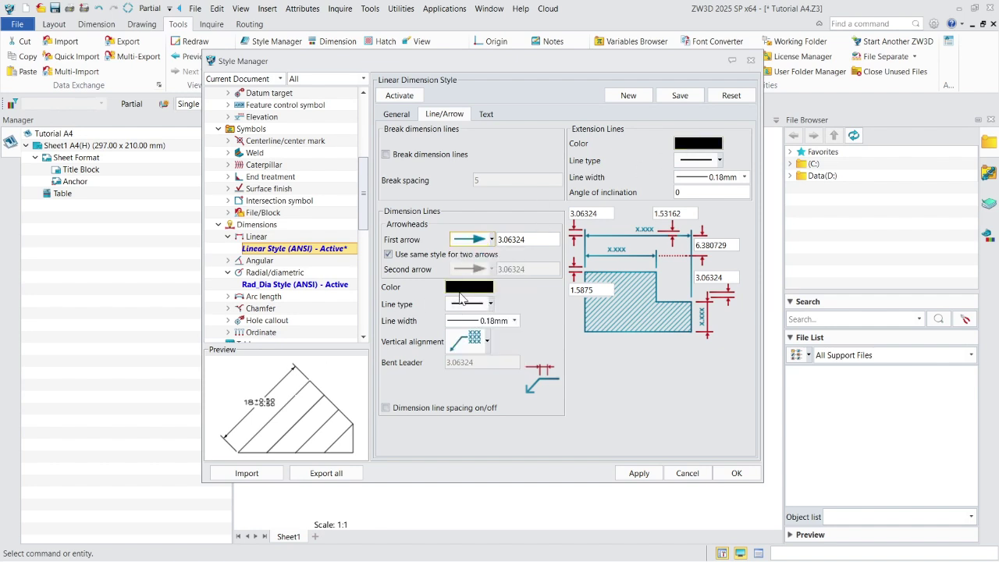
Apply the Text dimension text style to the linear dimension style.
click(488, 115)
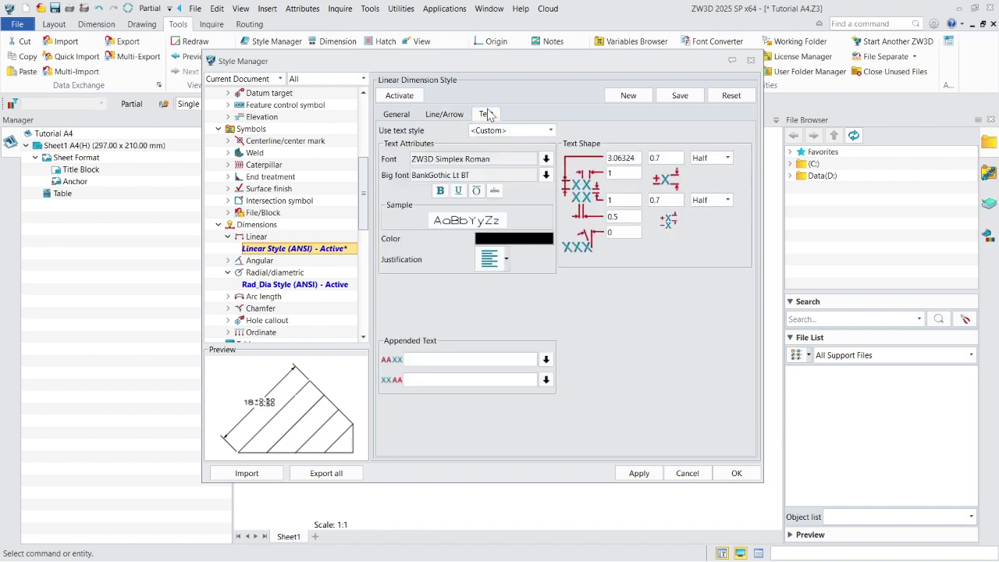
click(551, 130)
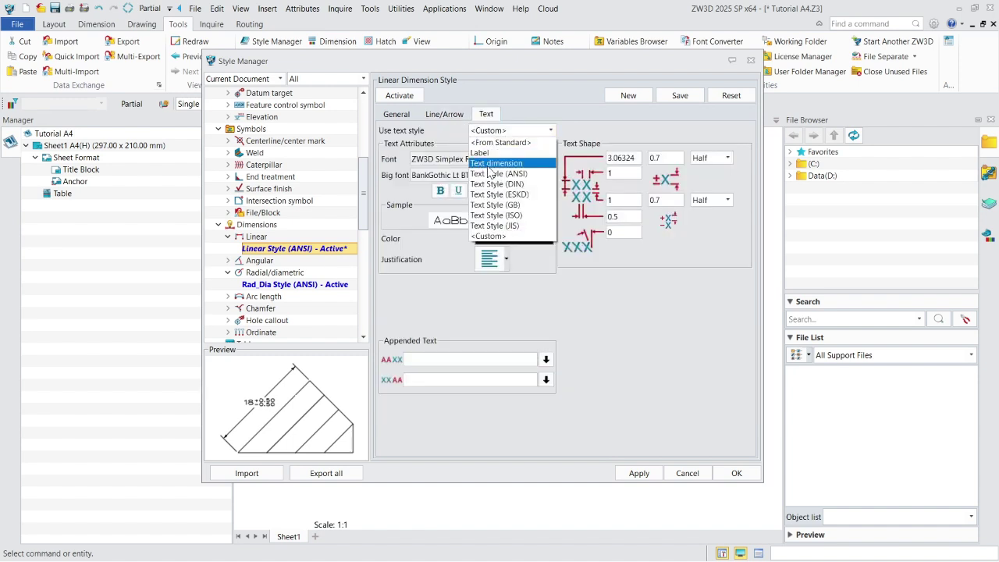
click(491, 164)
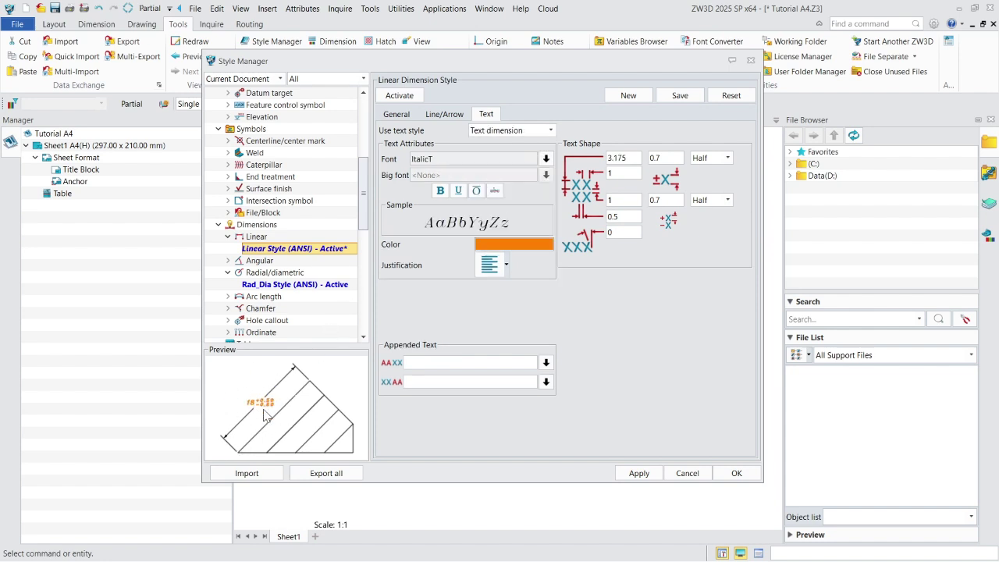
Color the linear dimension style's extension lines green and its dimension lines blue, and save the style.
click(445, 115)
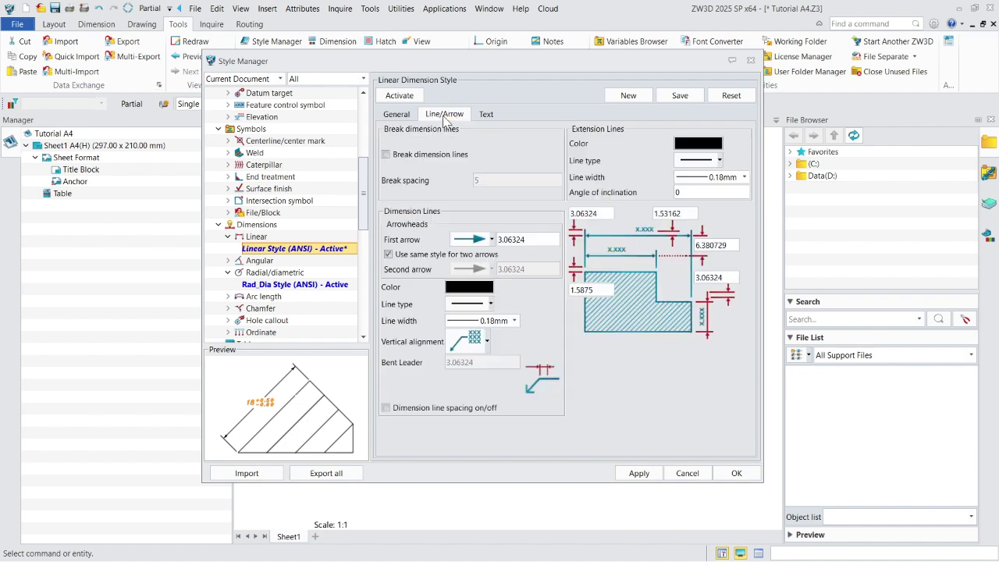
click(679, 147)
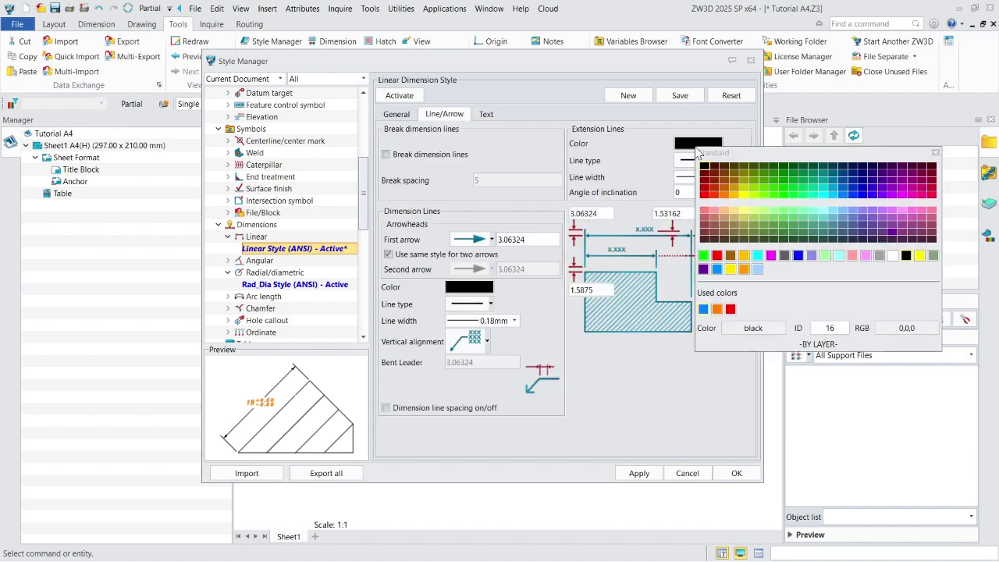
click(774, 195)
click(483, 288)
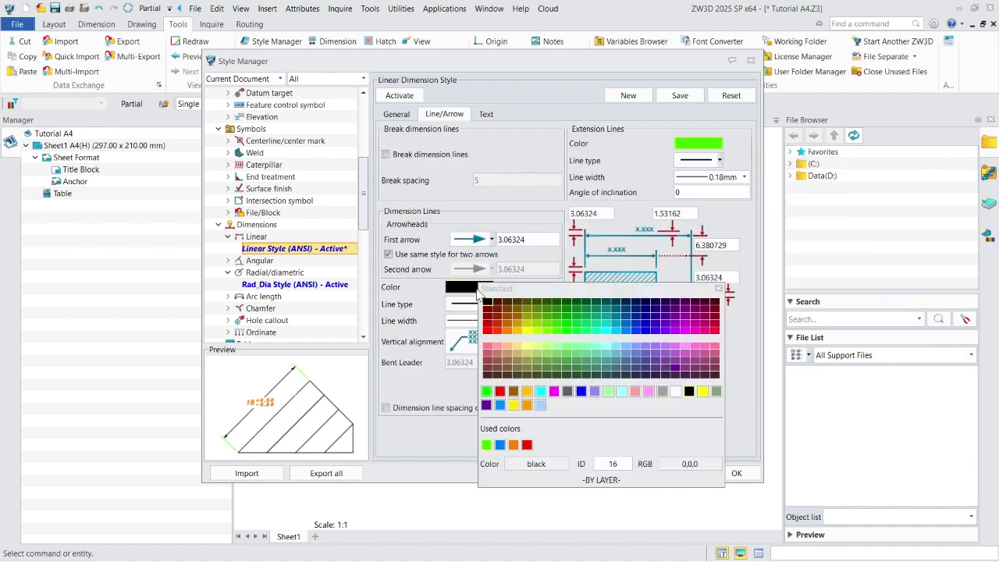
click(623, 334)
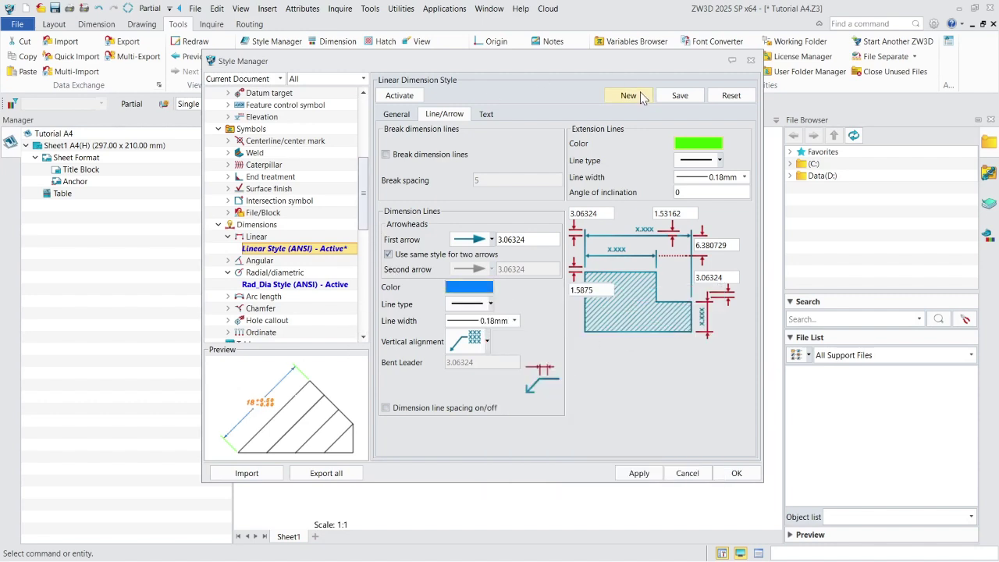
click(680, 96)
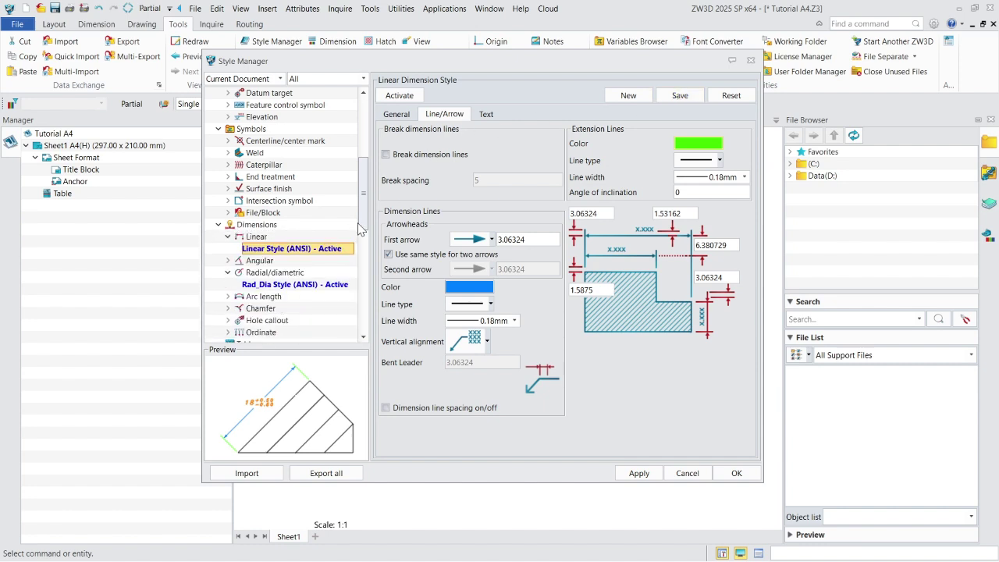
Apply the Text dimension text style to the ANSI radial/diametric dimension style.
click(299, 285)
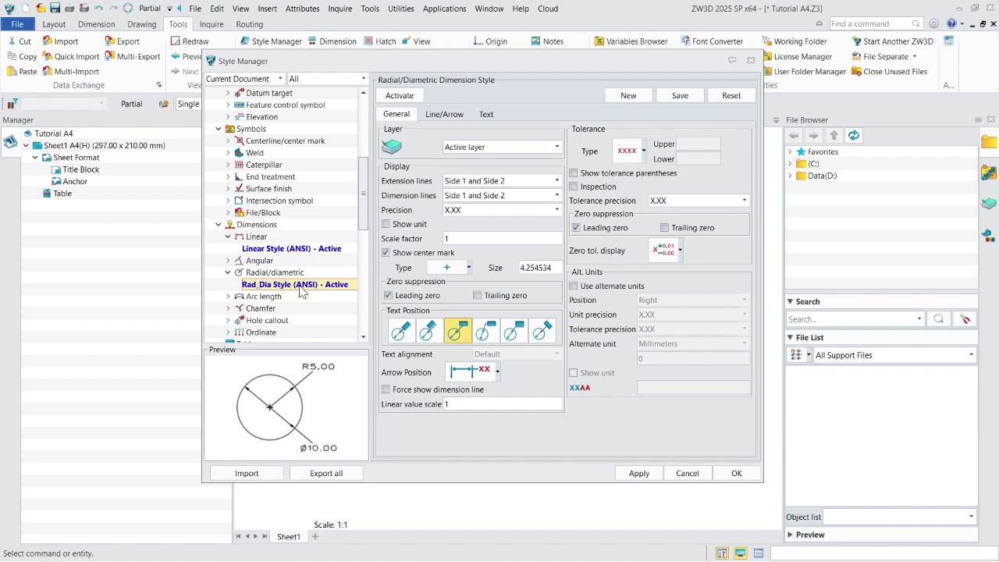
click(485, 114)
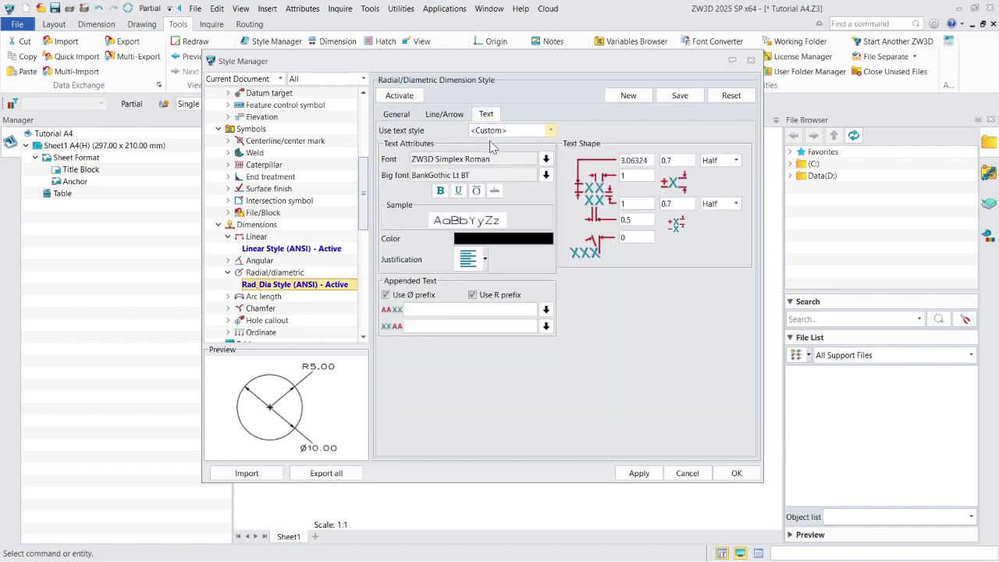
click(499, 131)
click(490, 163)
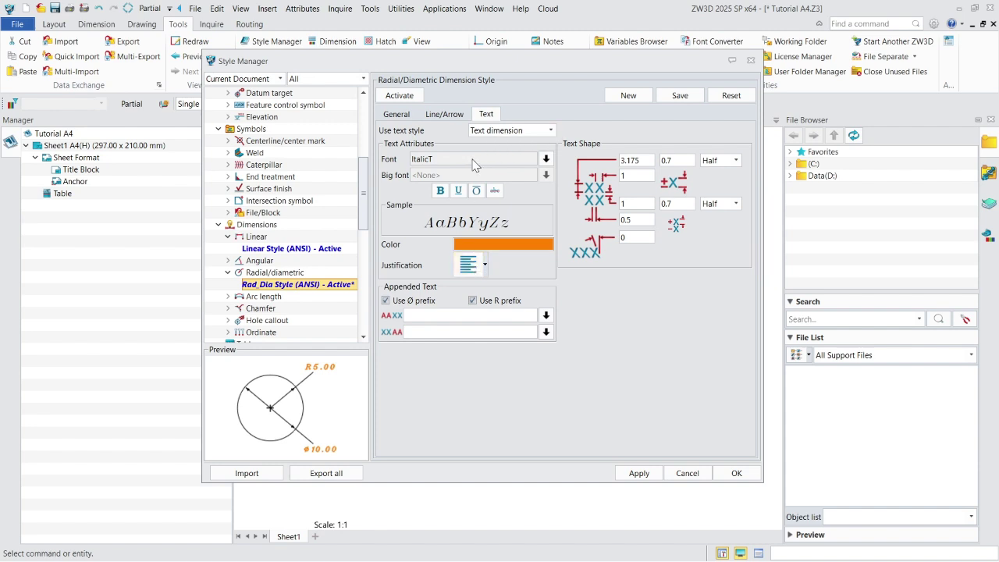
Set the radial/diametric dimension text color to blue and save the style.
click(503, 245)
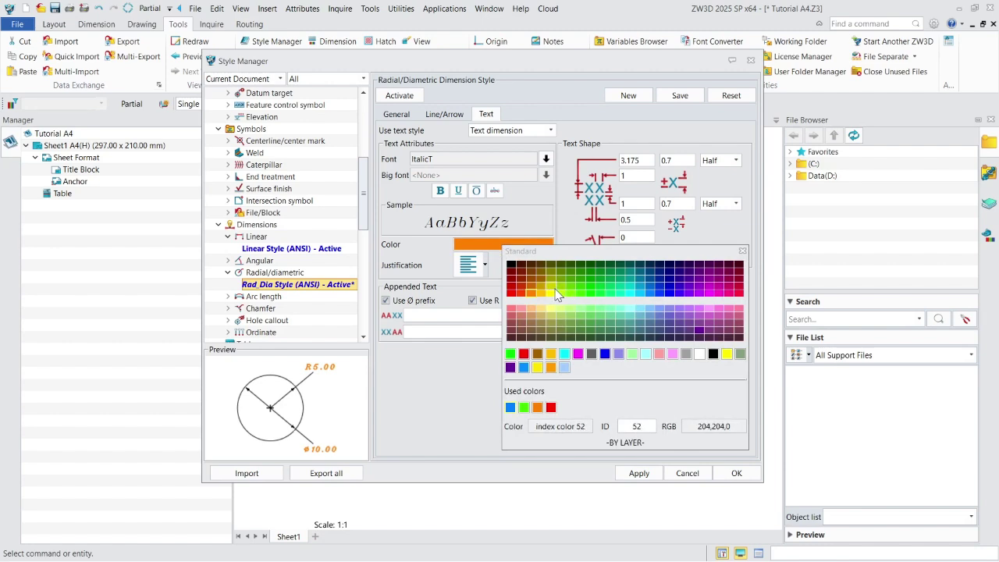
click(661, 293)
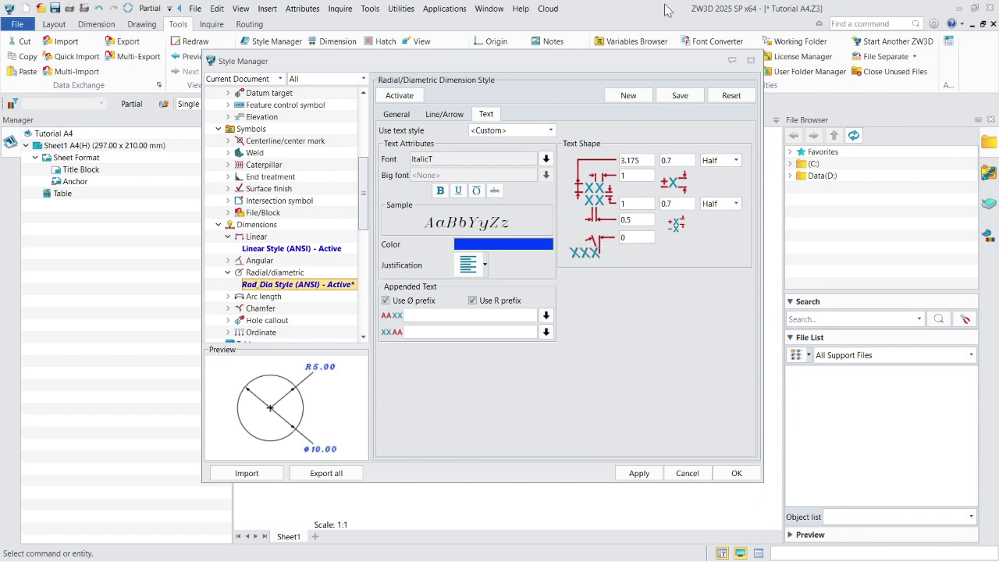
click(680, 95)
Collapse the table styles and open the individual line settings of the ANSI base view style.
scroll(257, 252, down, 5)
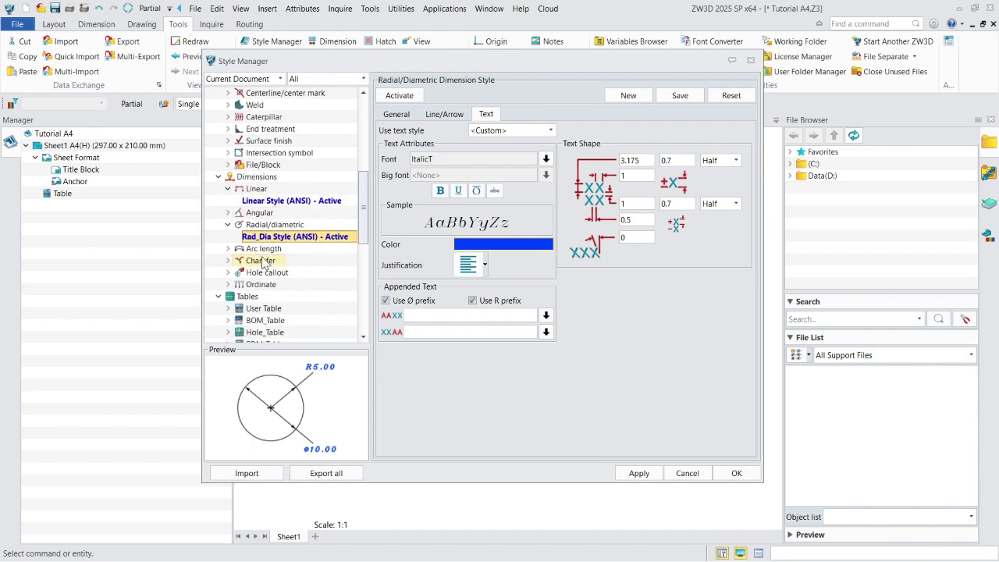
scroll(281, 248, up, 3)
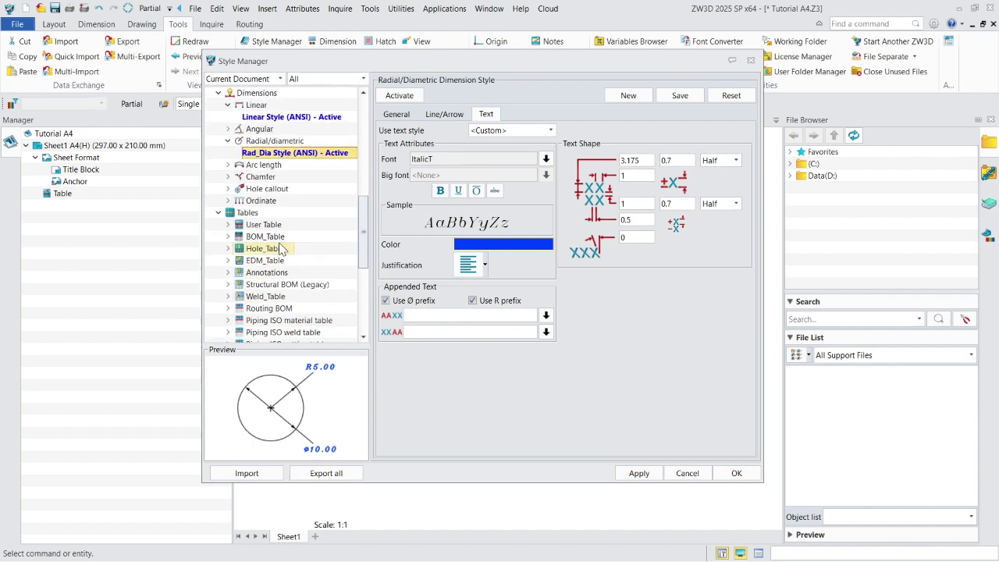
click(218, 225)
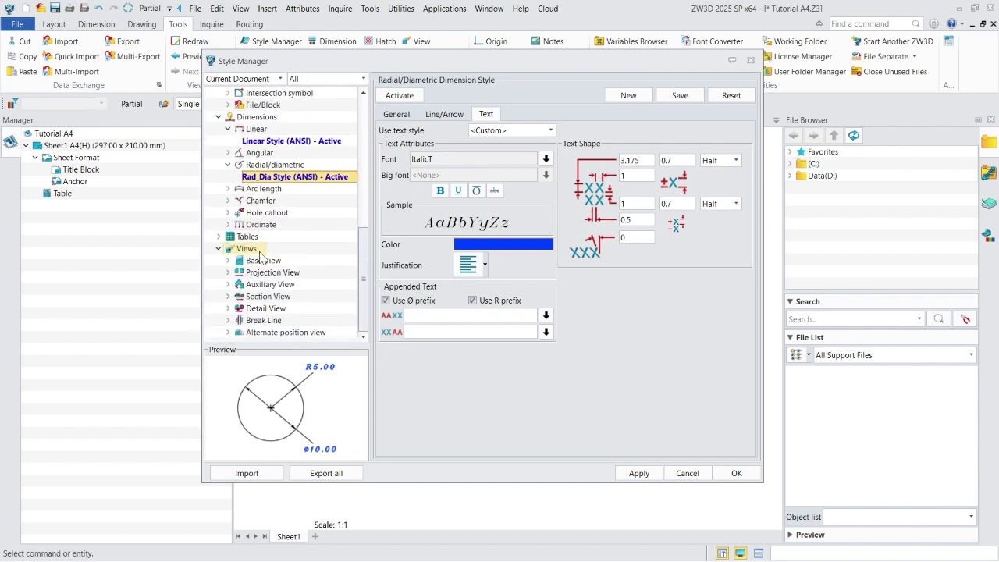
click(228, 261)
click(280, 272)
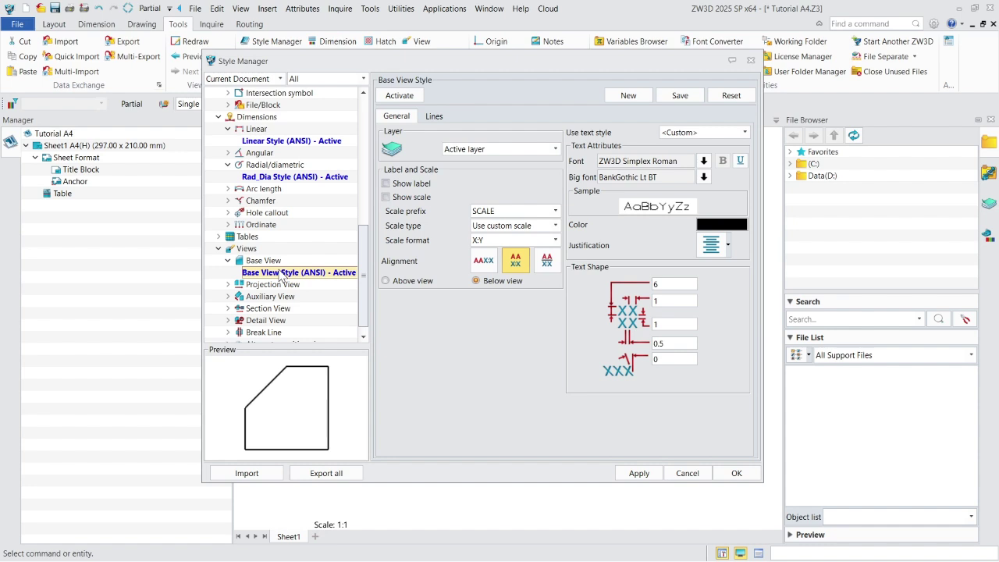
click(432, 117)
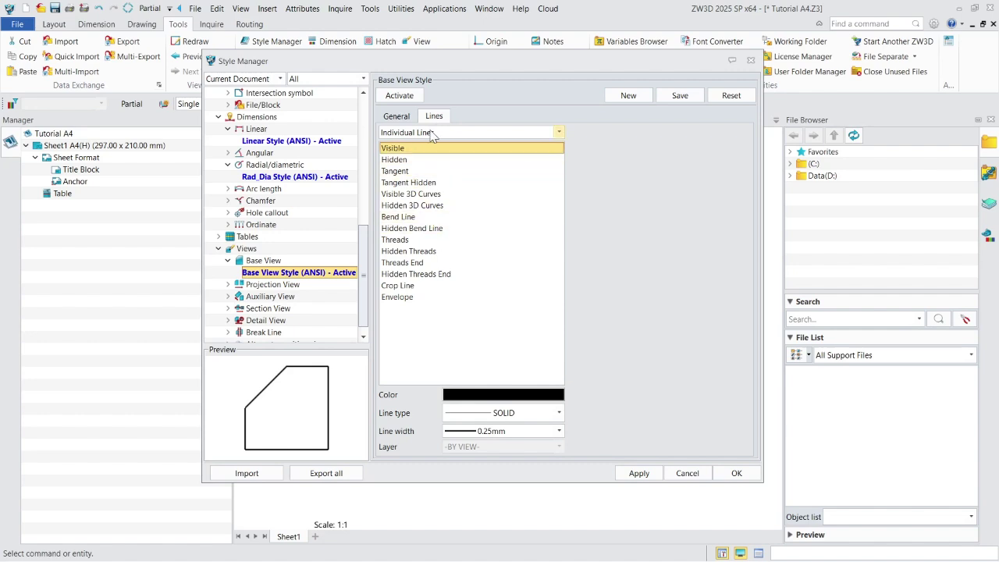
click(397, 116)
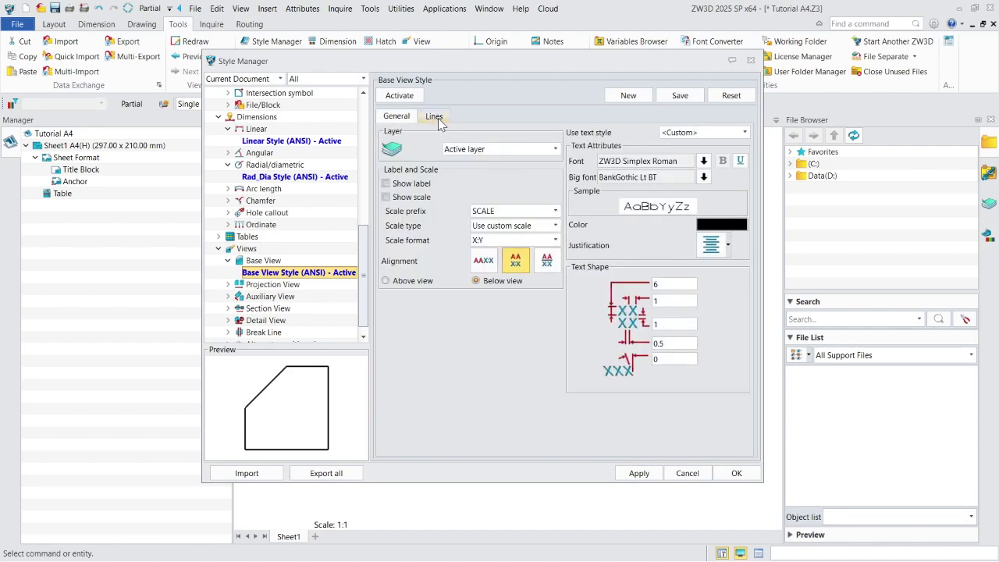
click(434, 116)
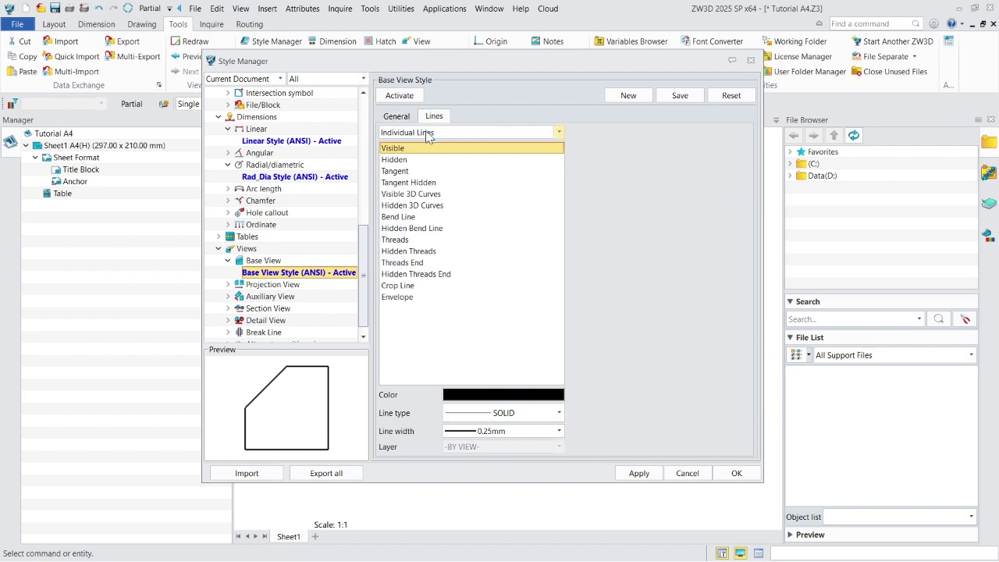
click(427, 133)
click(425, 134)
Set the base view style's visible lines to blue with a SOLID line type and 0.70mm line width.
click(486, 398)
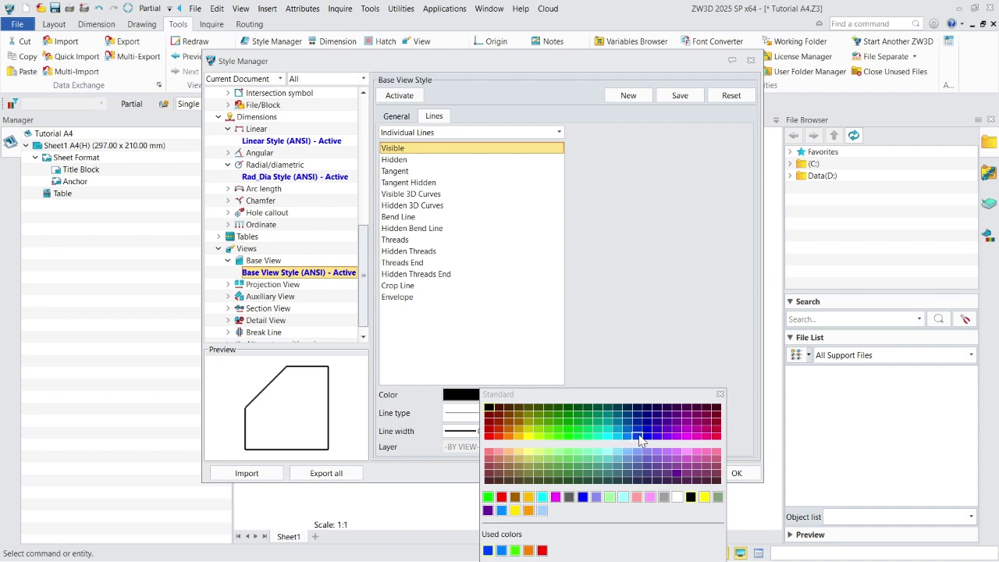
click(638, 437)
click(507, 411)
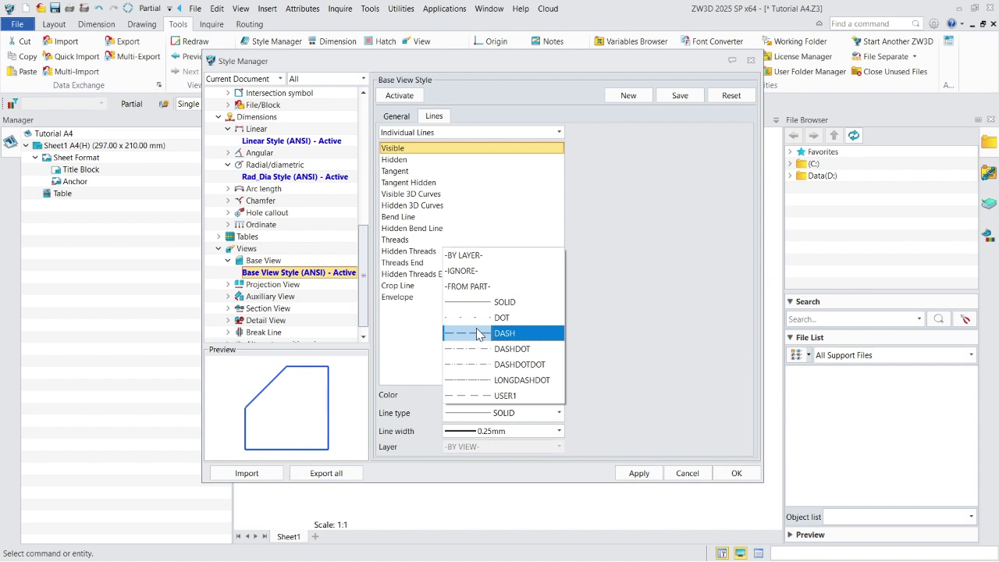
click(478, 302)
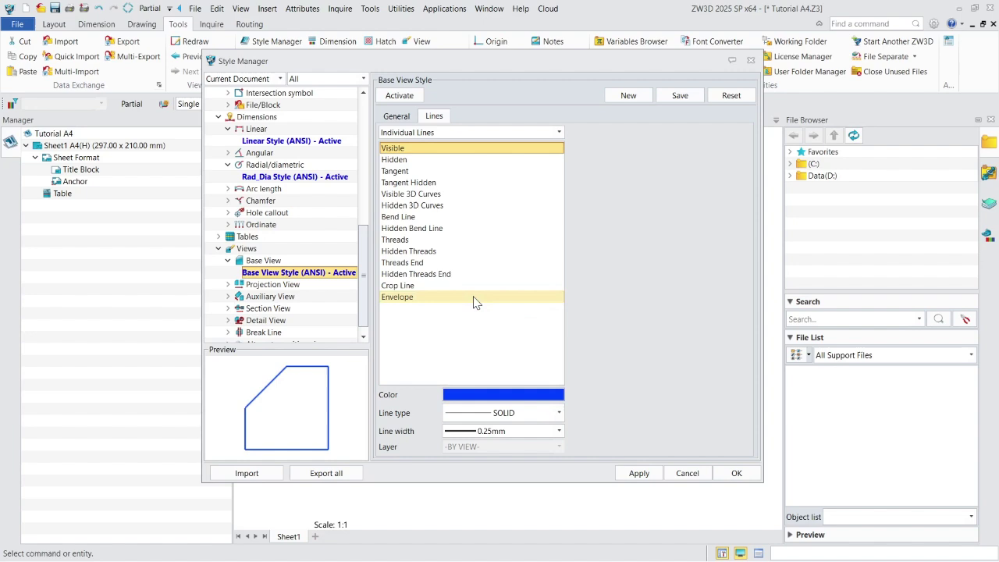
click(500, 433)
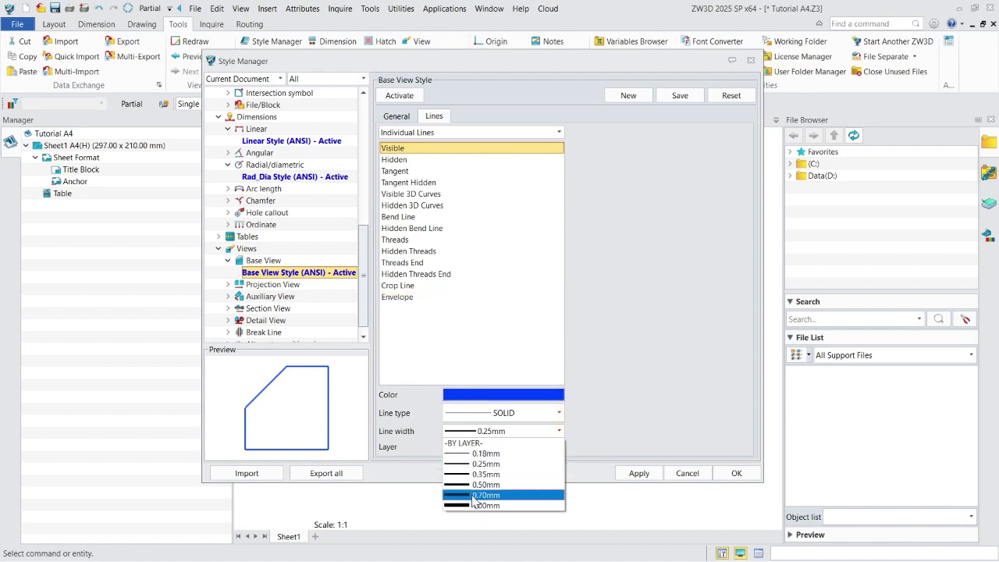
click(474, 496)
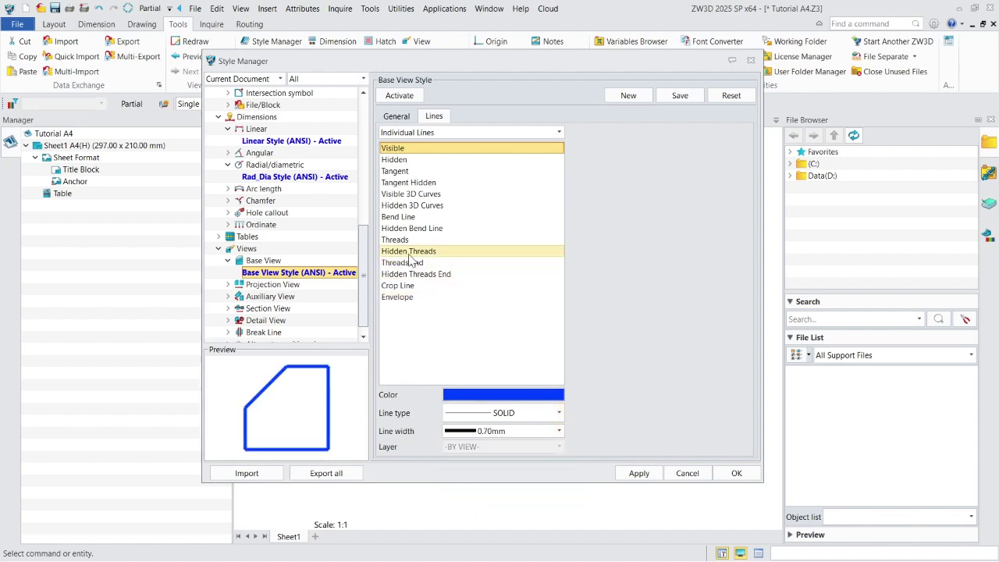
Save the ANSI base view style and display its general settings.
click(680, 96)
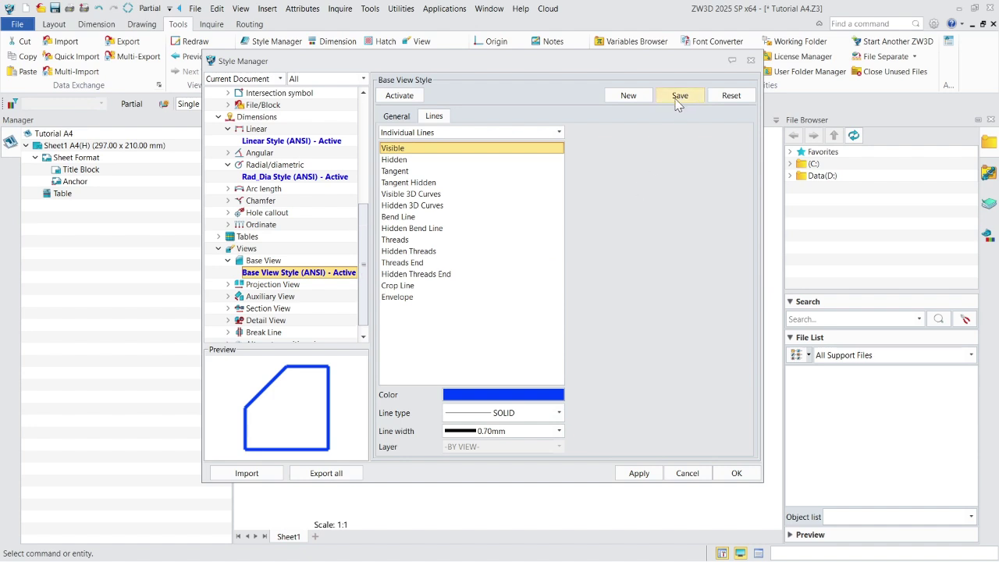
click(395, 116)
scroll(296, 264, down, 1)
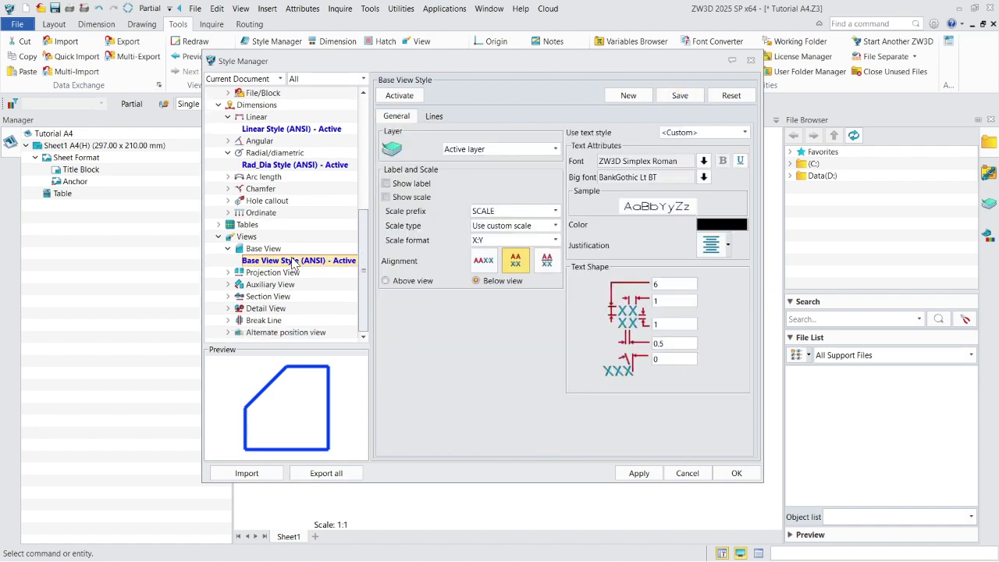
Set the visible lines of the ANSI projection view style to yellow and accept the style changes.
click(227, 272)
scroll(266, 278, down, 1)
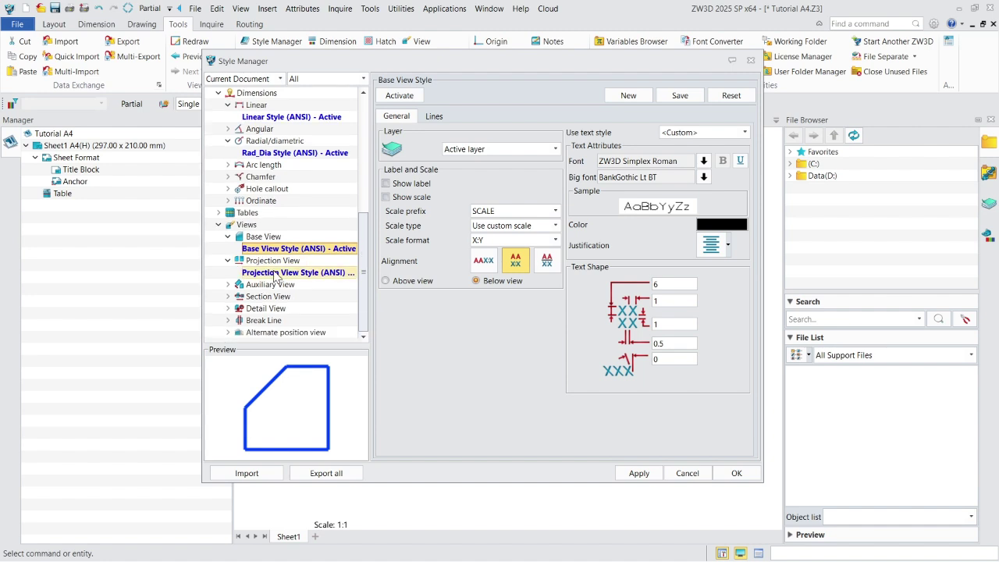
click(278, 274)
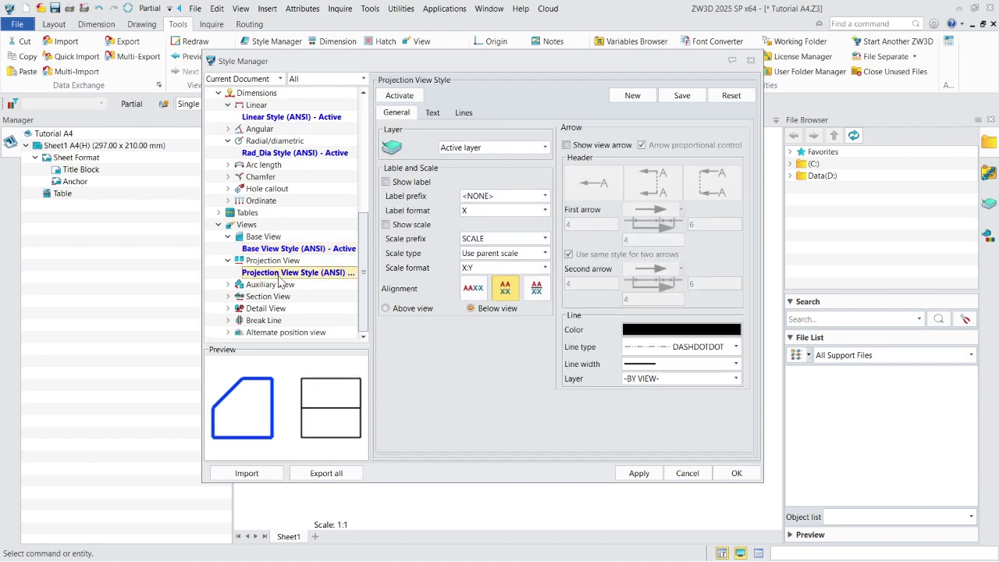
click(434, 114)
click(453, 115)
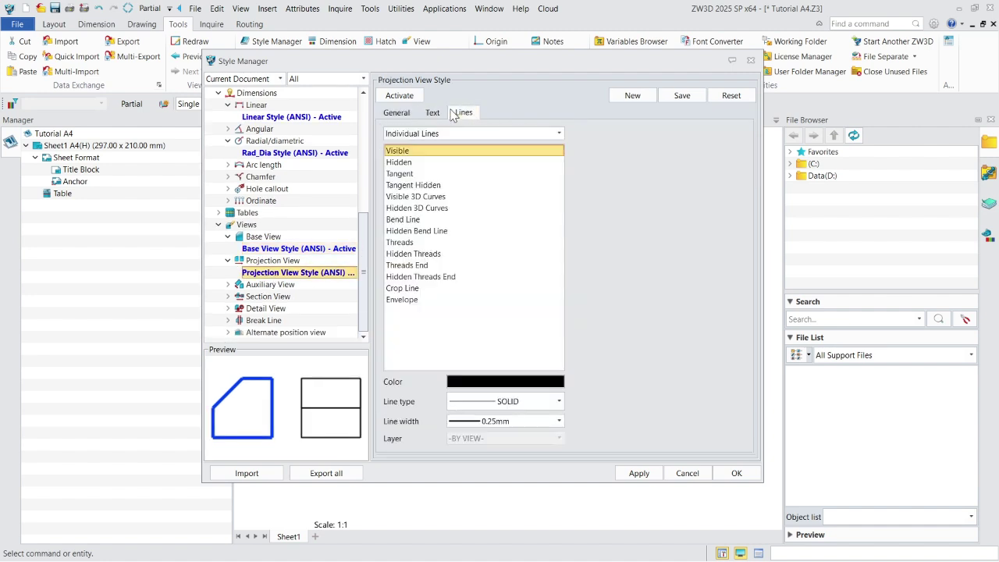
click(496, 384)
click(538, 409)
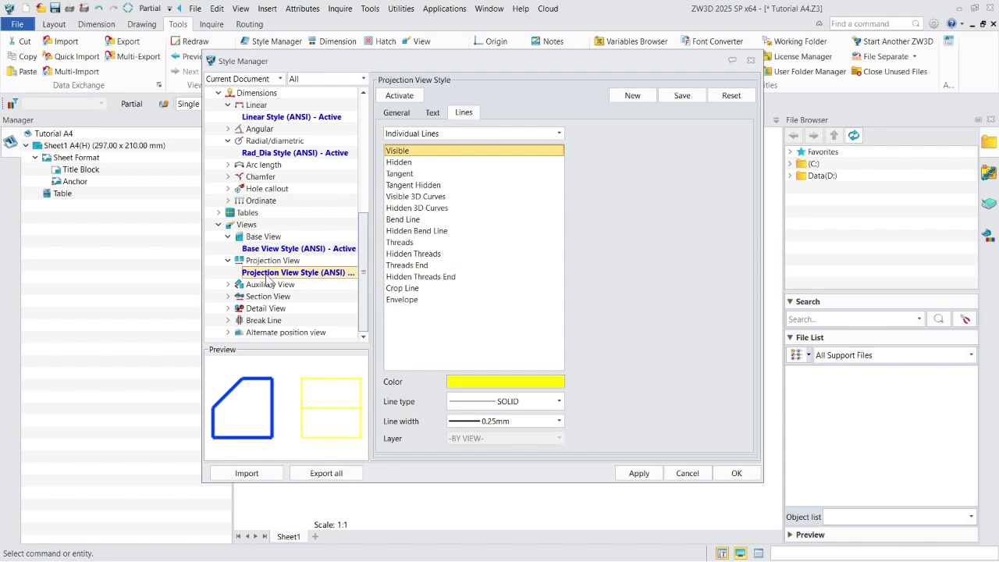
scroll(277, 250, up, 6)
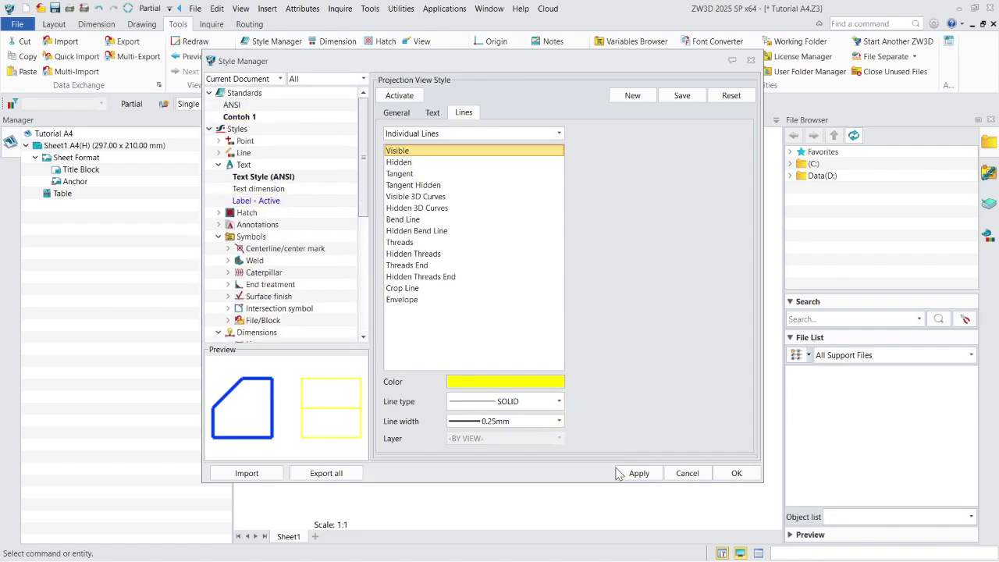
click(748, 474)
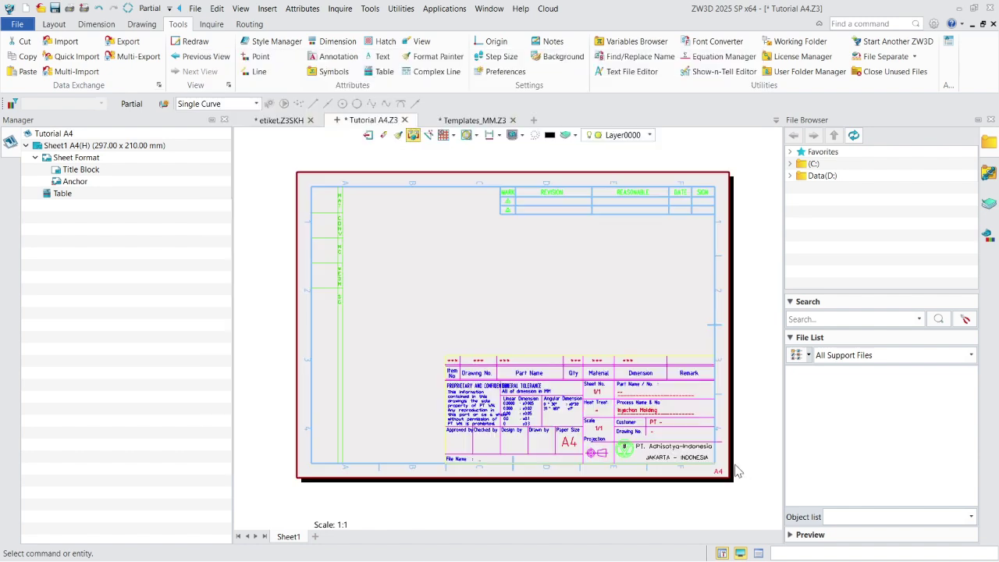
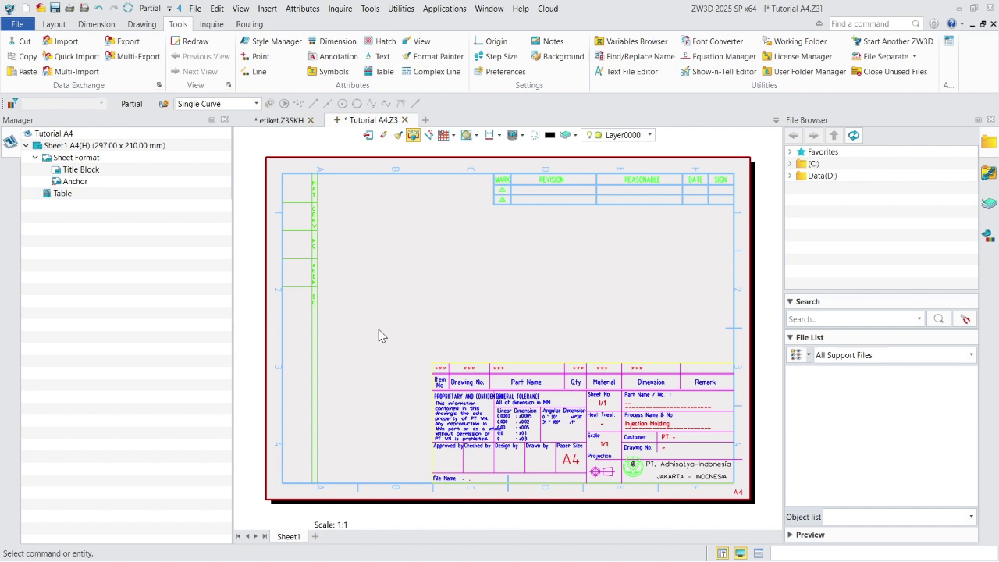
Exit the drawing to the file's root level and copy the Tutorial A4 drawing object.
click(370, 137)
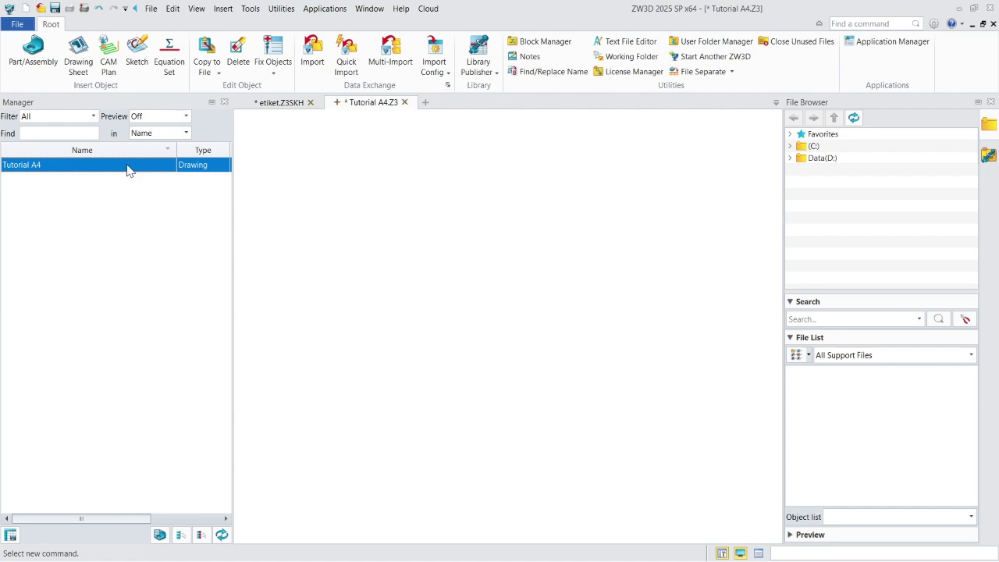
click(136, 194)
right_click(116, 168)
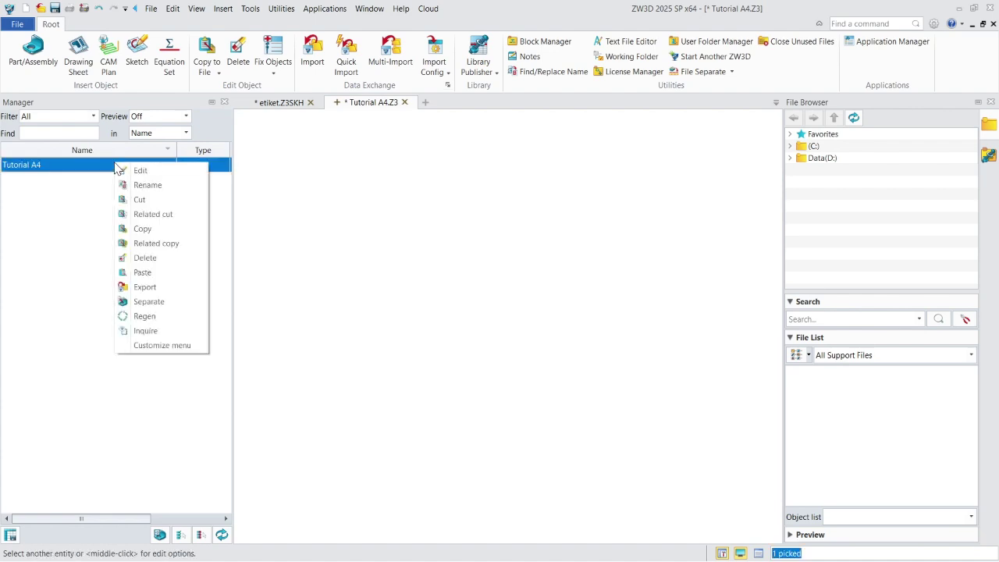
click(148, 231)
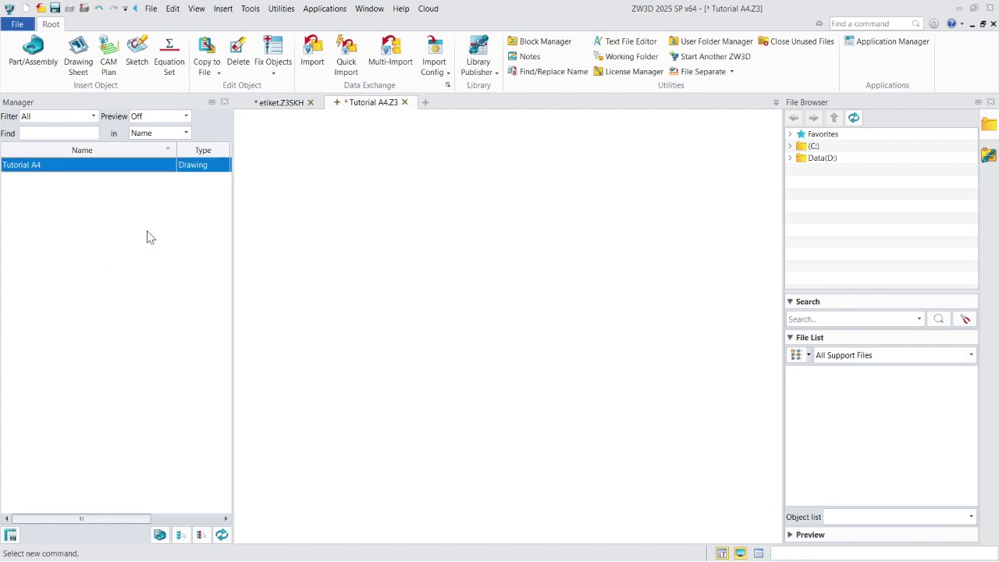
Paste the copied Tutorial A4 drawing into the Templates_MM.Z3 template file and save that file.
click(16, 25)
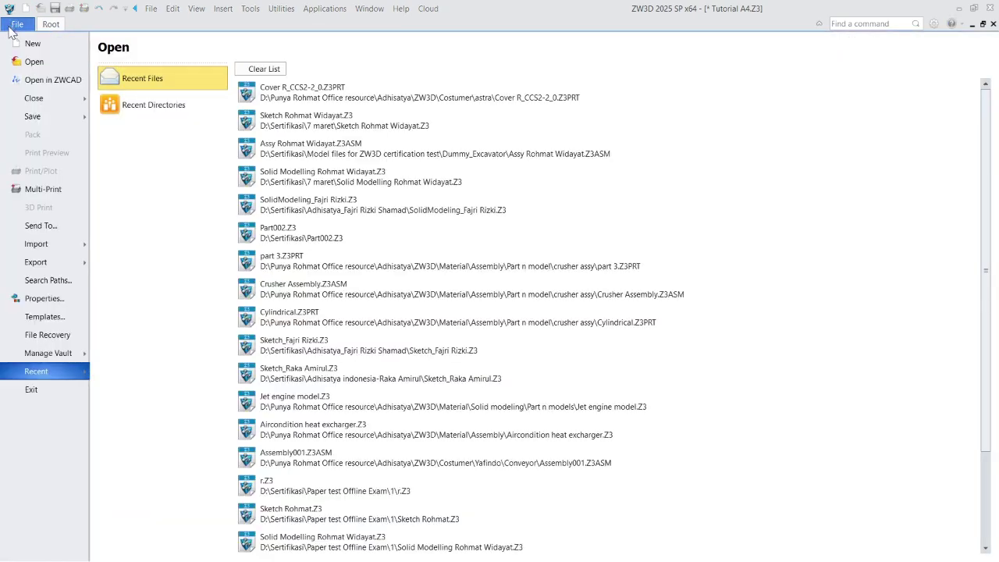
click(45, 319)
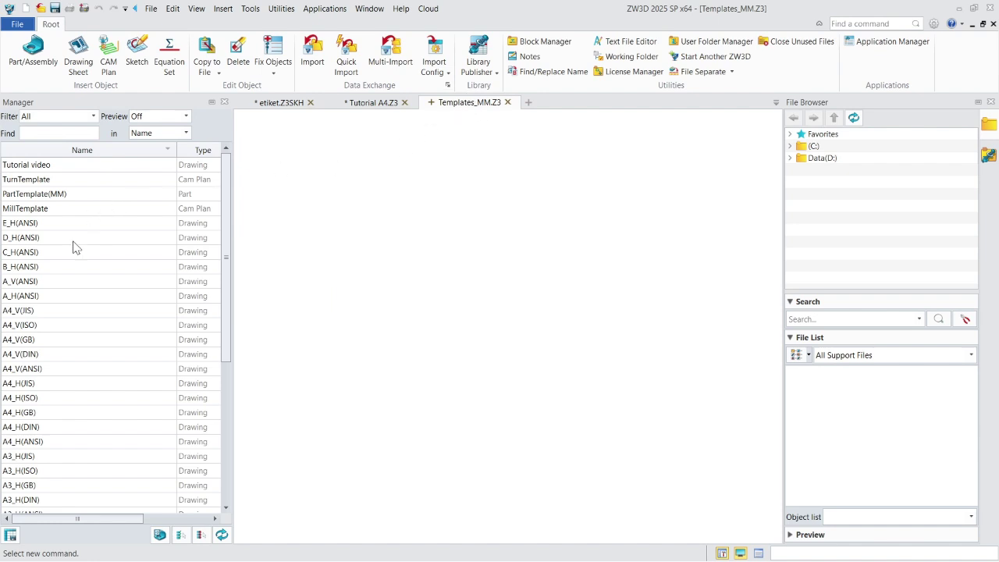
click(86, 197)
right_click(86, 200)
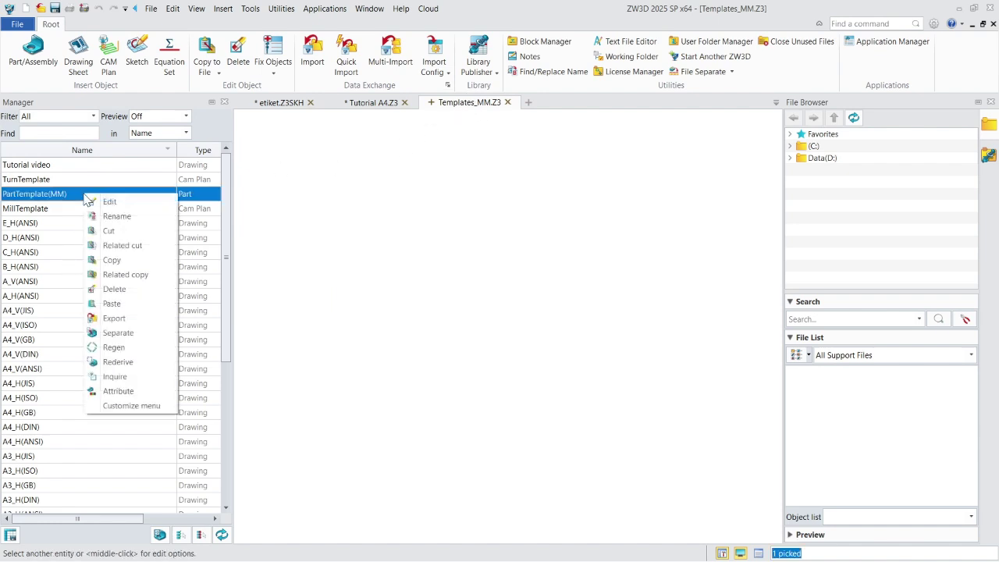
click(125, 305)
click(37, 167)
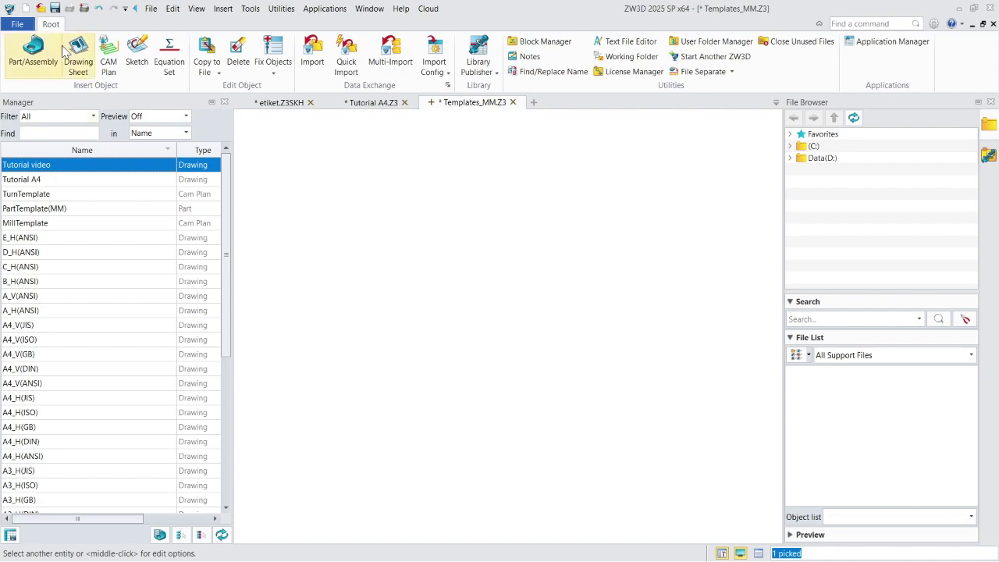
click(54, 8)
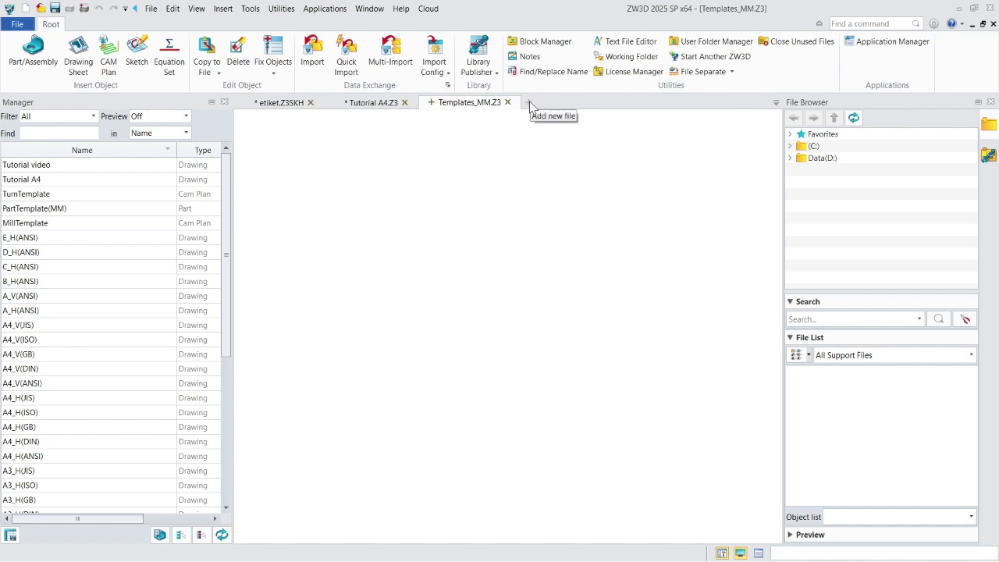
Open the Rear casing part of Jet engine model.Z3 and enter the designer's name in its properties.
click(529, 103)
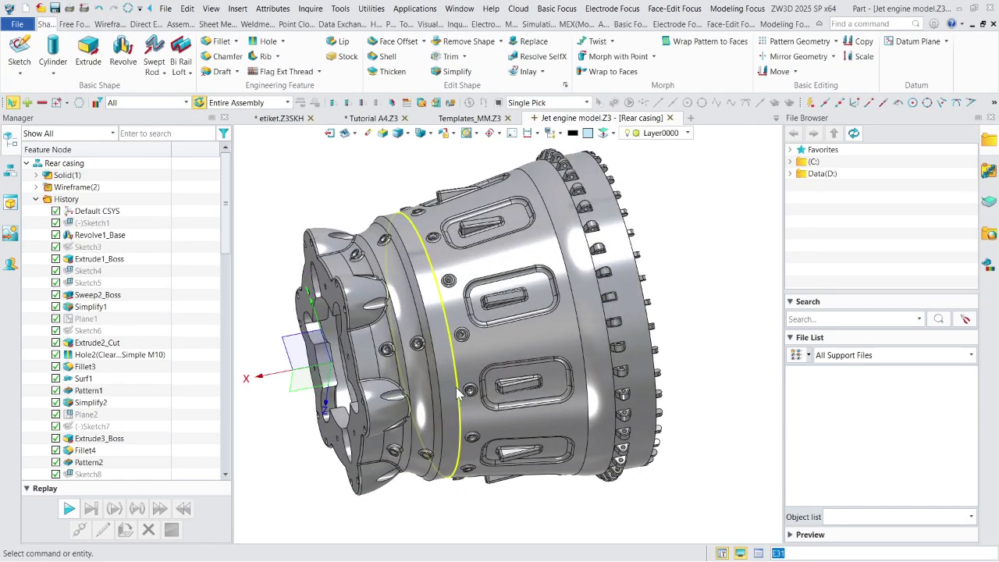
click(405, 24)
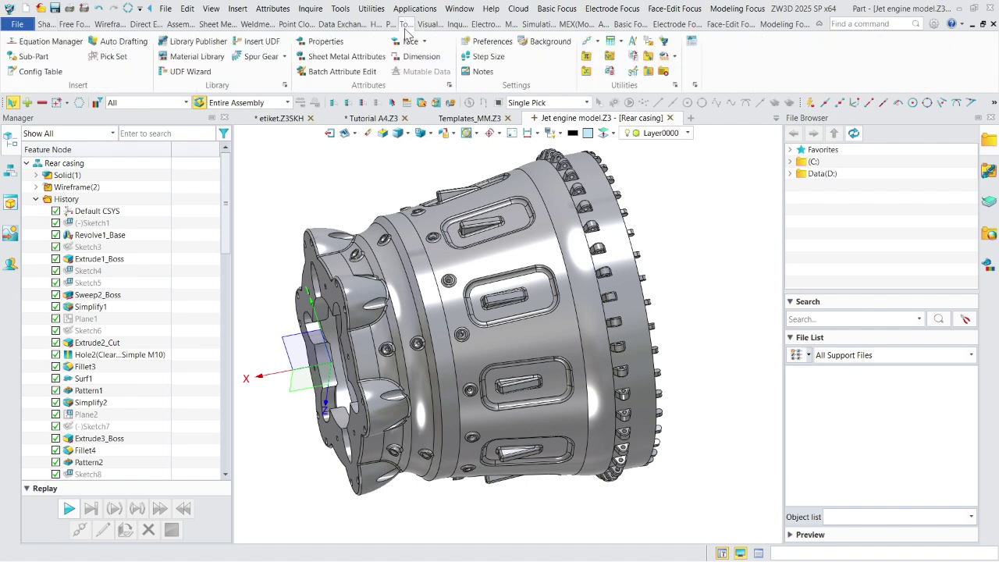
click(338, 45)
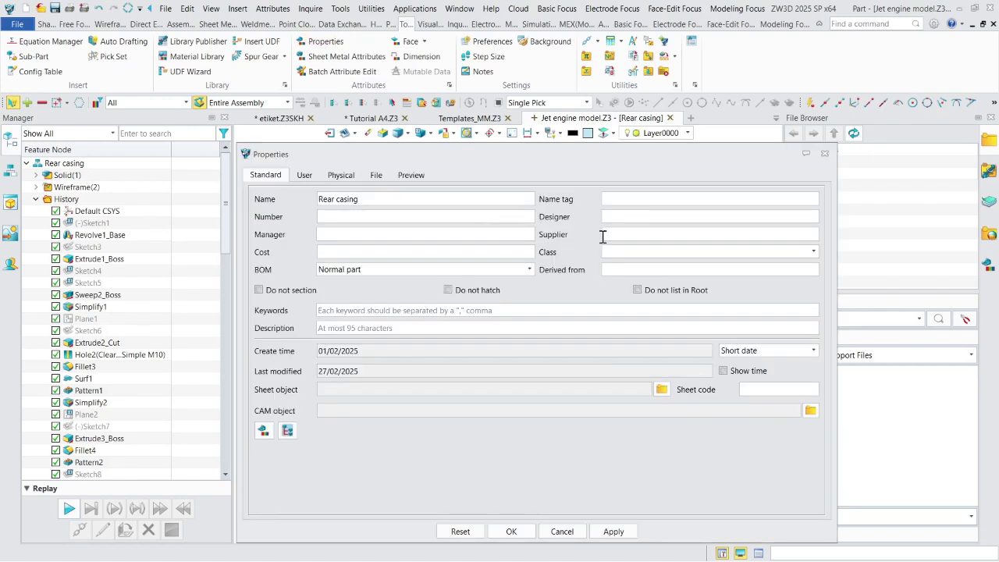
click(640, 214)
text(Rohmat)
click(613, 532)
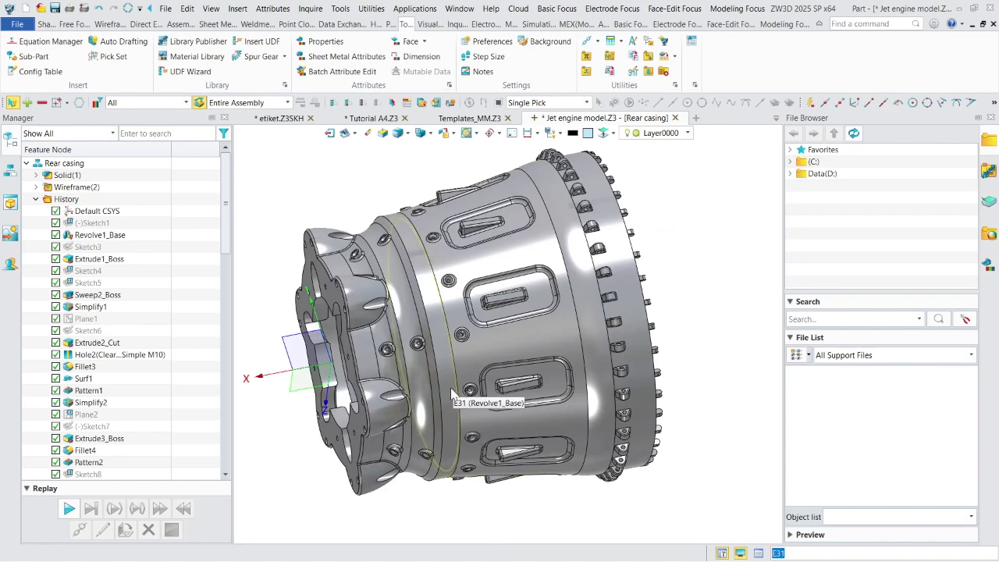
Create a 2D drawing of the rear casing from the Tutorial A4 template and place its TOP view in the sheet's upper-left area.
middle_drag(335, 384, 390, 362)
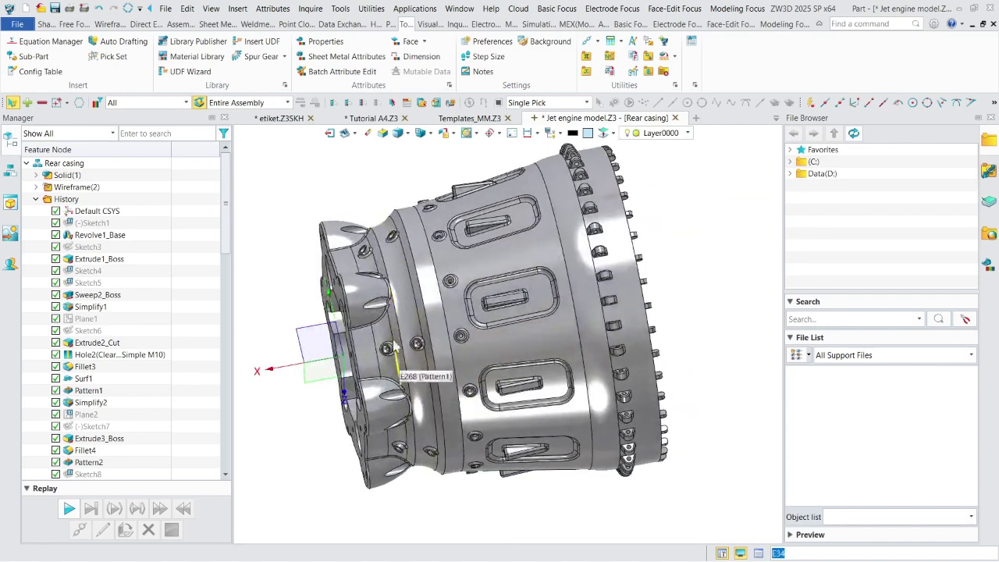
click(345, 134)
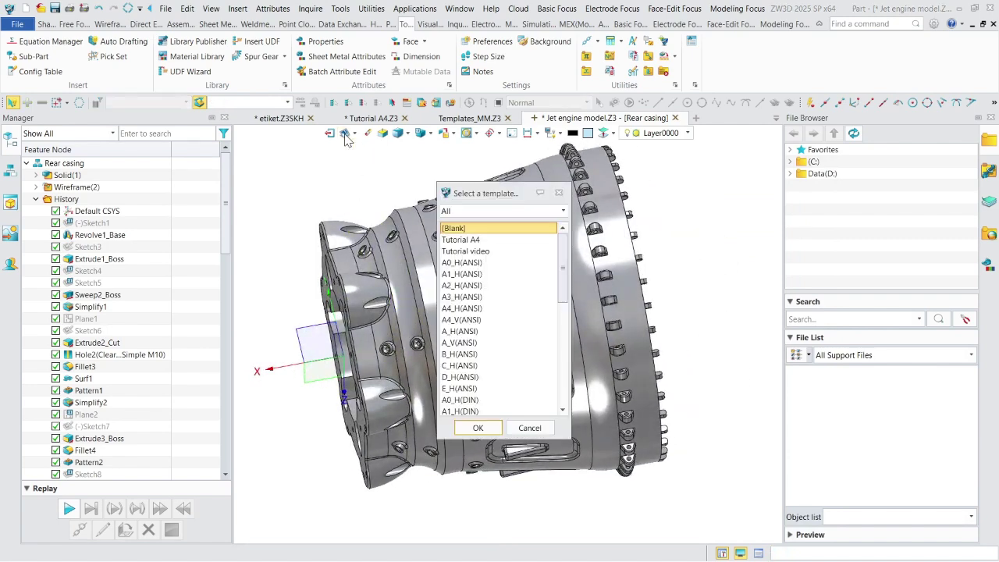
click(466, 241)
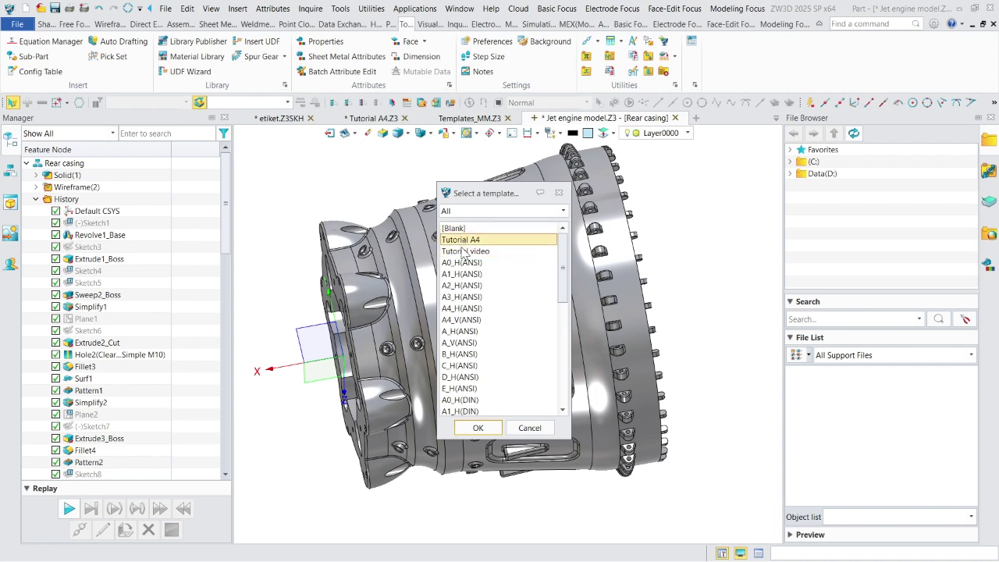
click(485, 431)
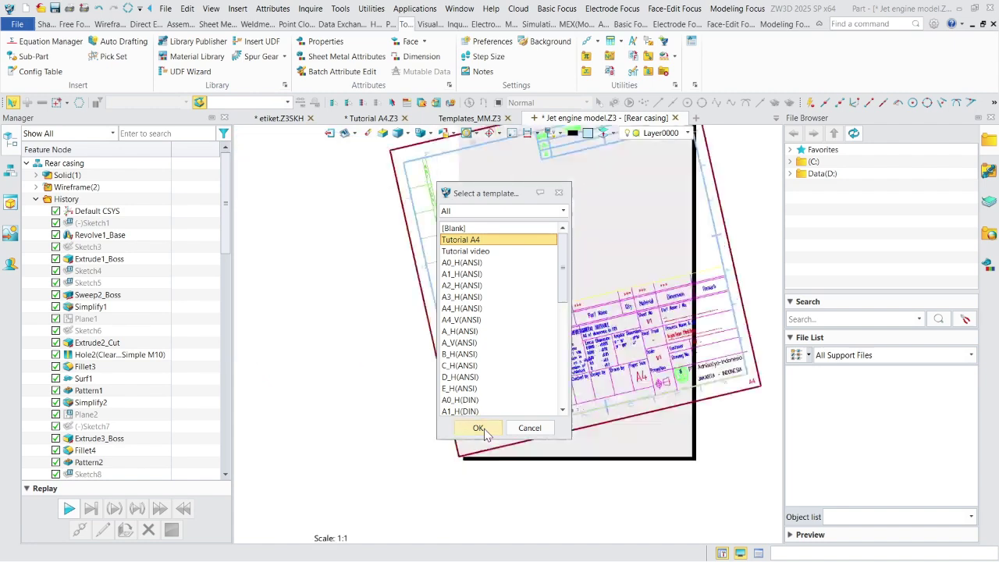
scroll(431, 297, up, 2)
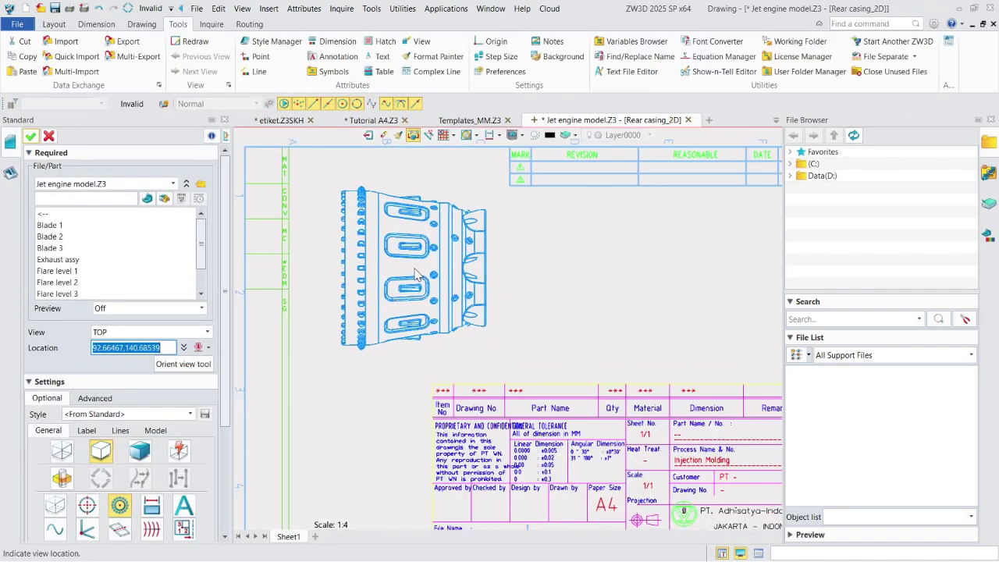
click(424, 310)
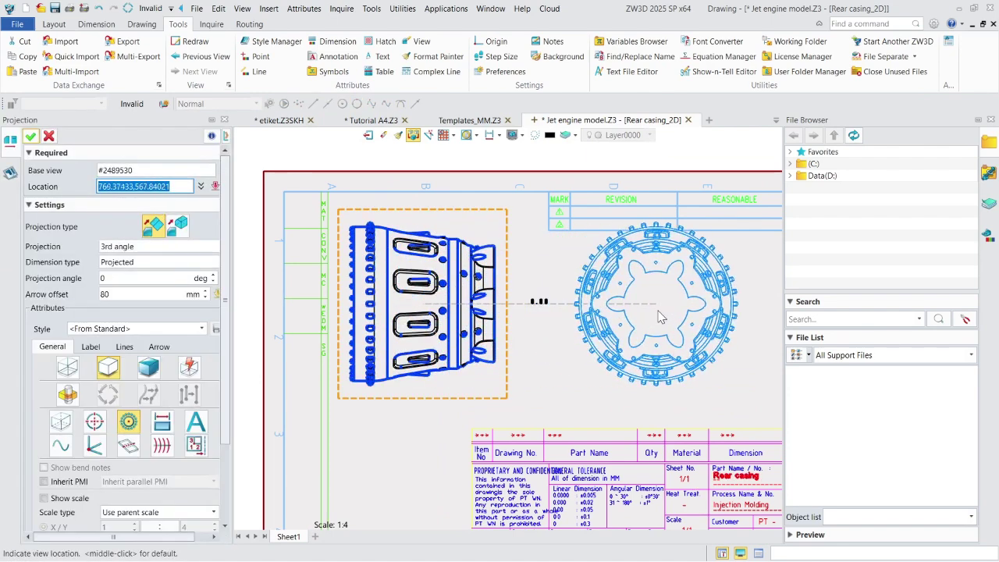
Place a 3rd angle projection view to the right of the TOP view, at a projection angle of about -5 degrees.
scroll(658, 316, up, 3)
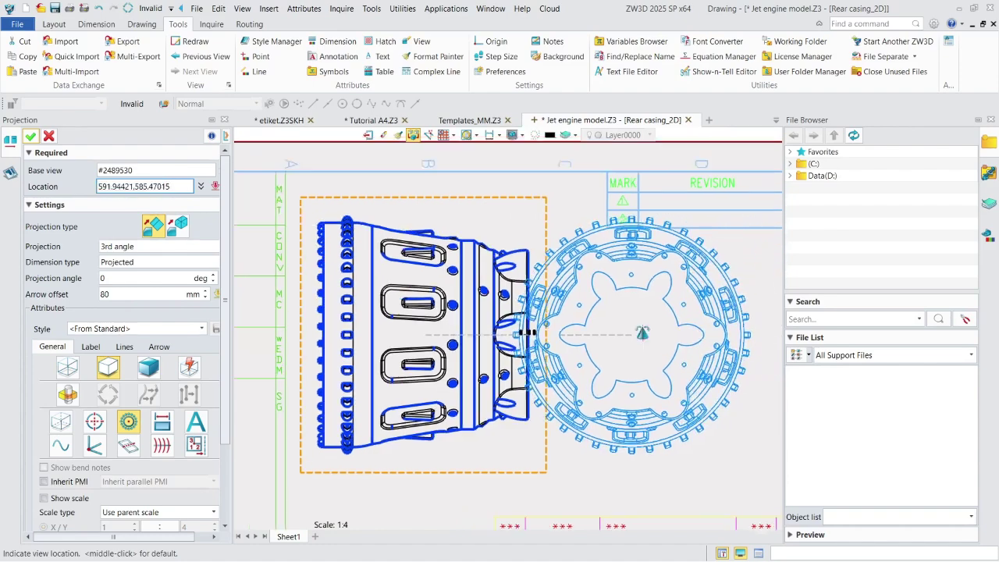
scroll(684, 351, up, 2)
scroll(684, 352, down, 2)
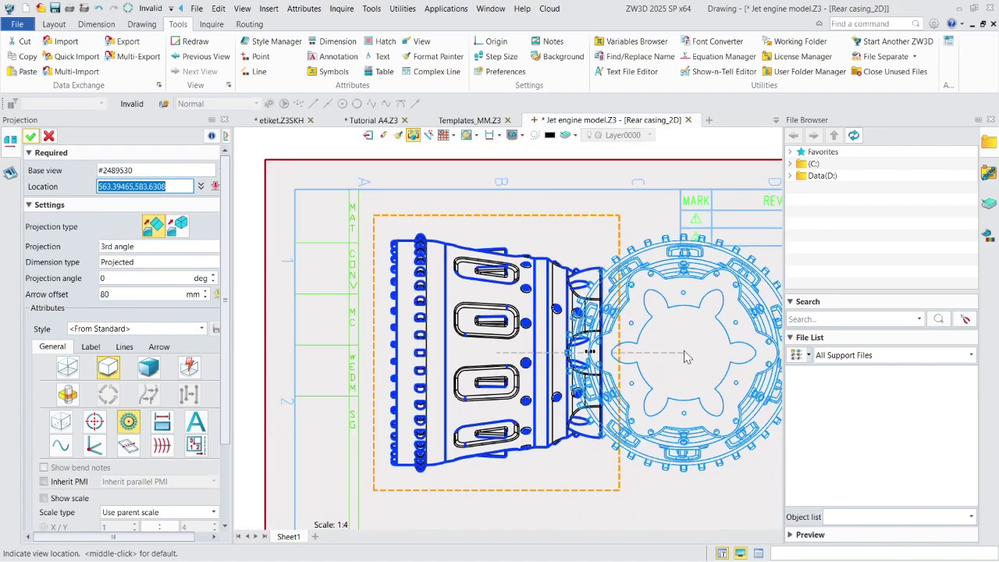
scroll(624, 356, down, 2)
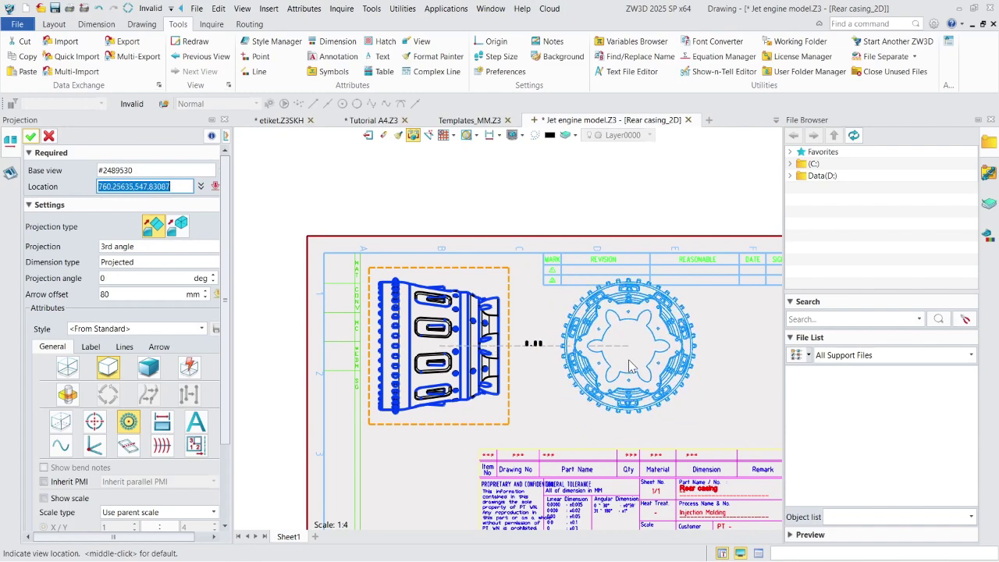
click(640, 387)
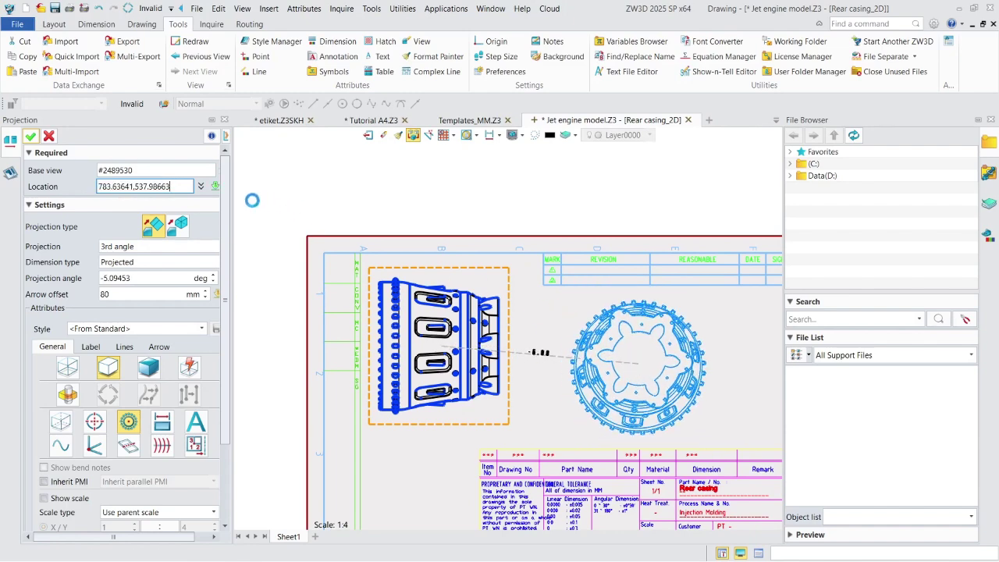
middle_click(375, 283)
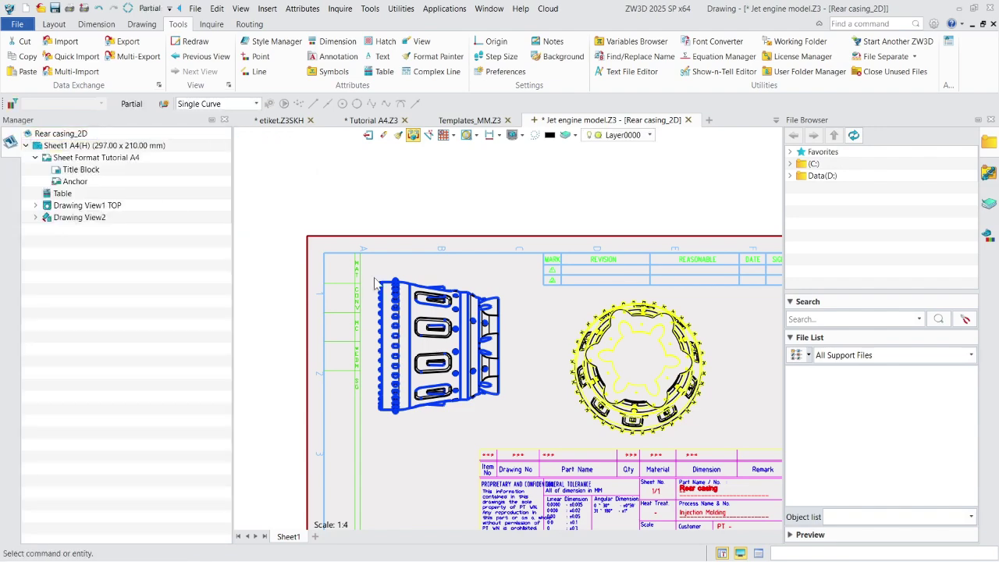
scroll(471, 327, up, 10)
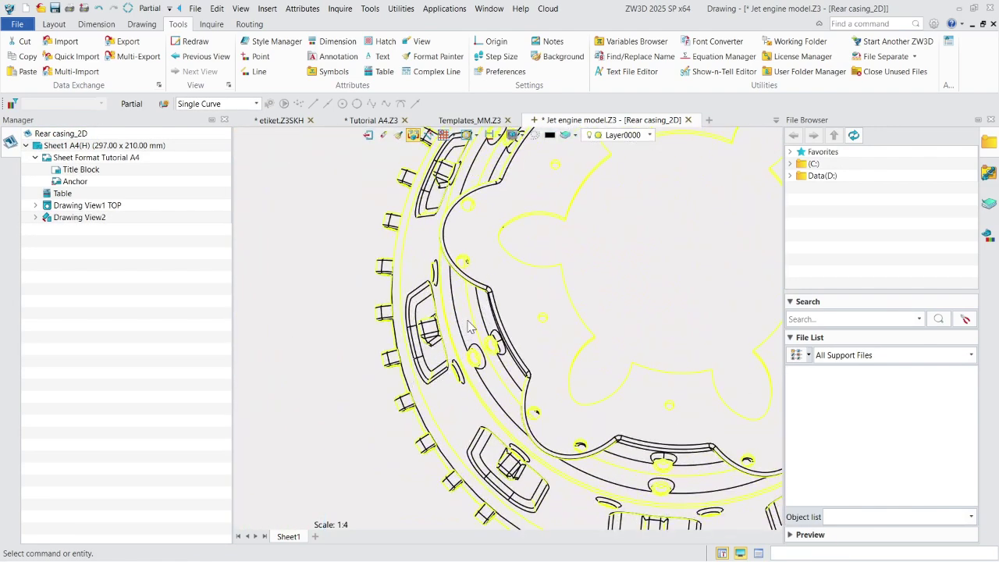
scroll(471, 326, down, 8)
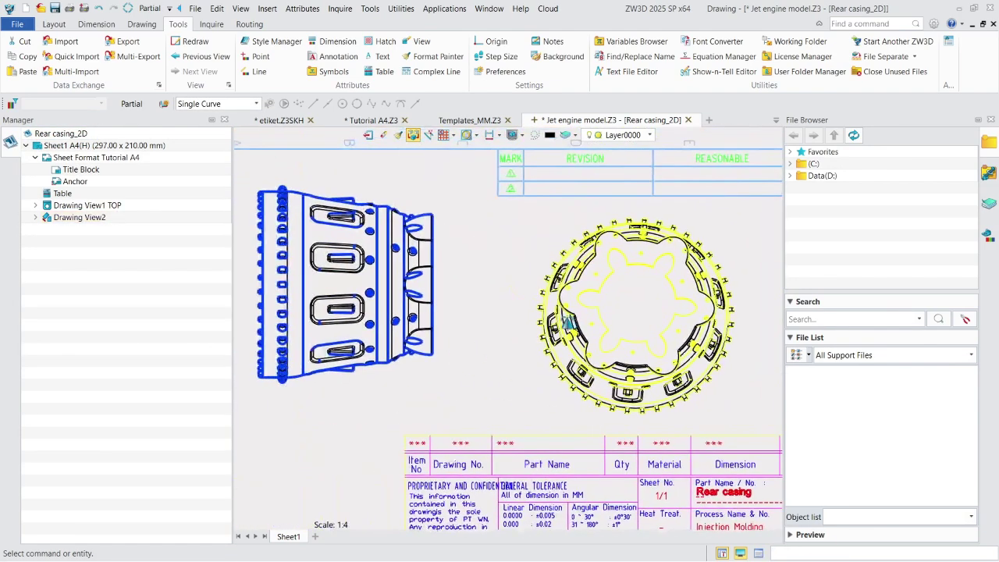
middle_drag(504, 320, 441, 312)
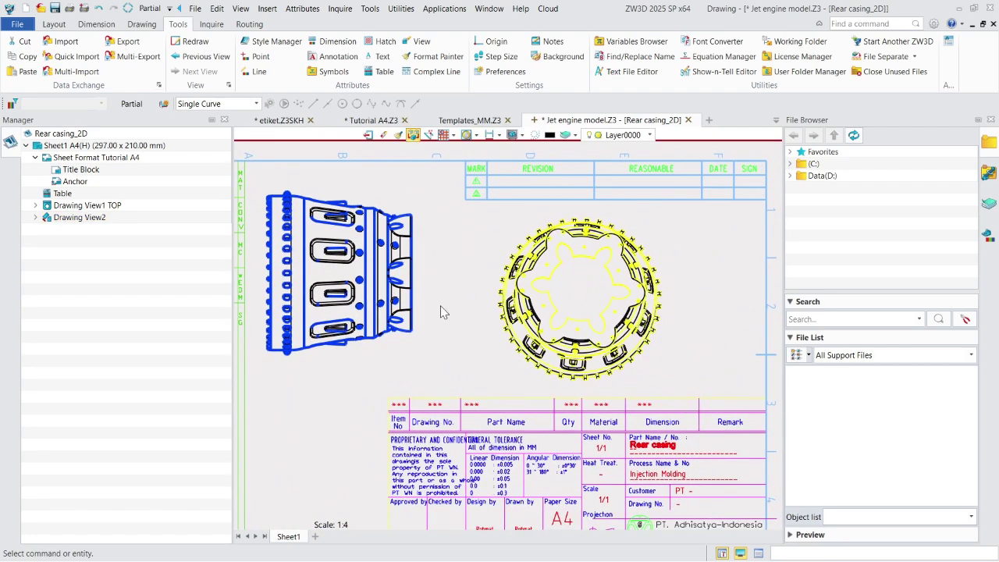
Examine the title block's part name, process, design and drawn-by fields against the part's properties.
scroll(520, 305, up, 8)
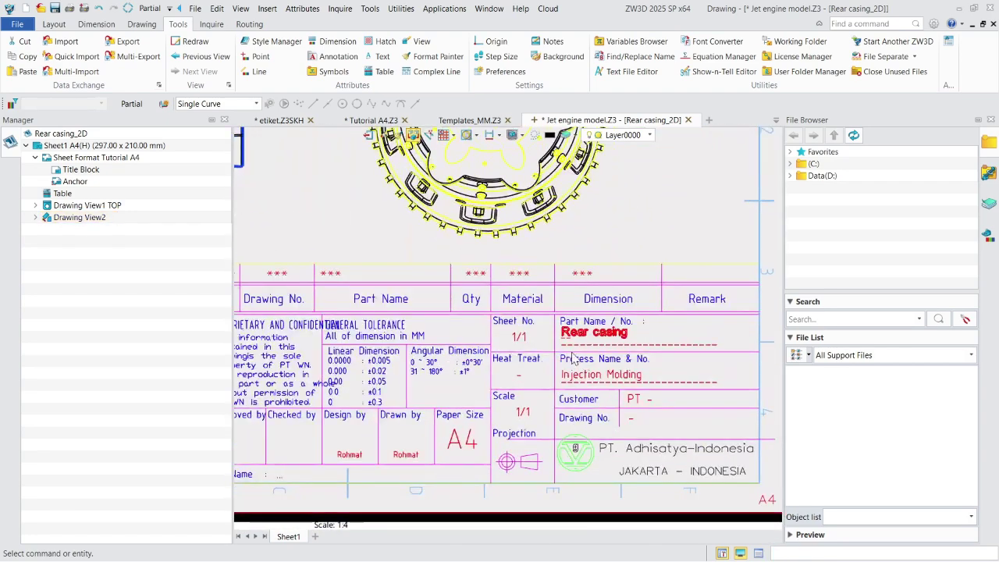
scroll(661, 313, down, 5)
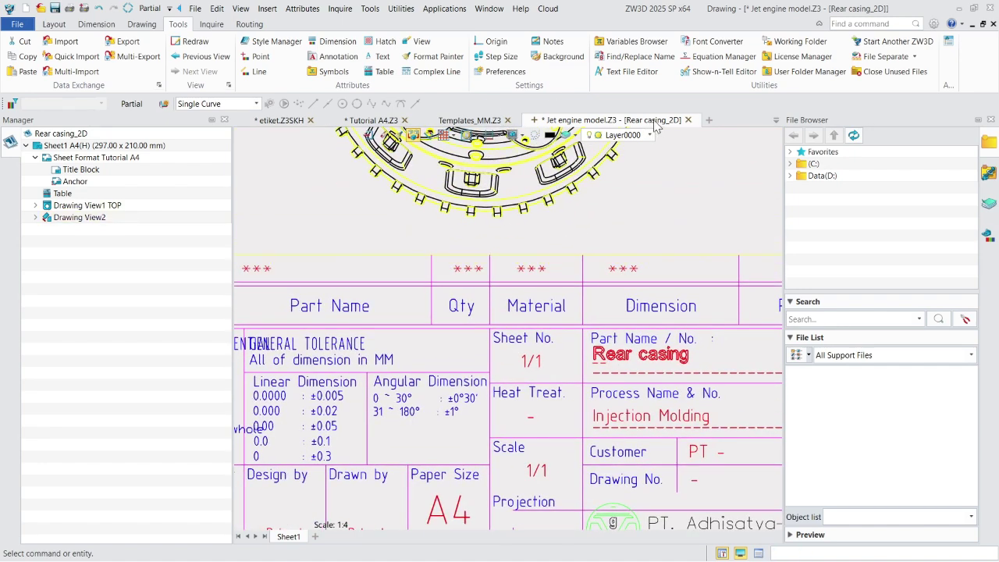
scroll(609, 300, down, 3)
middle_drag(610, 300, 538, 278)
scroll(538, 281, up, 2)
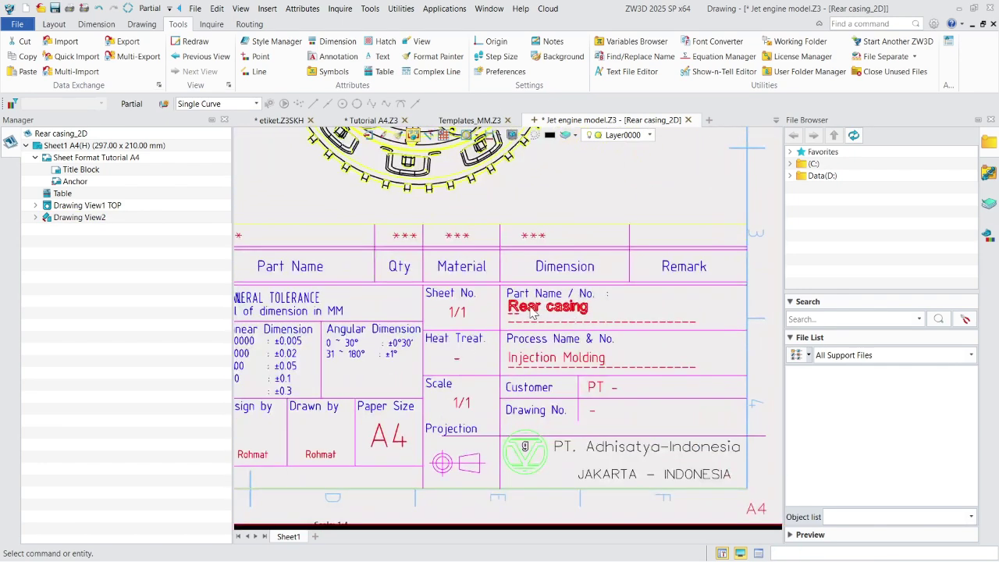
scroll(500, 335, up, 6)
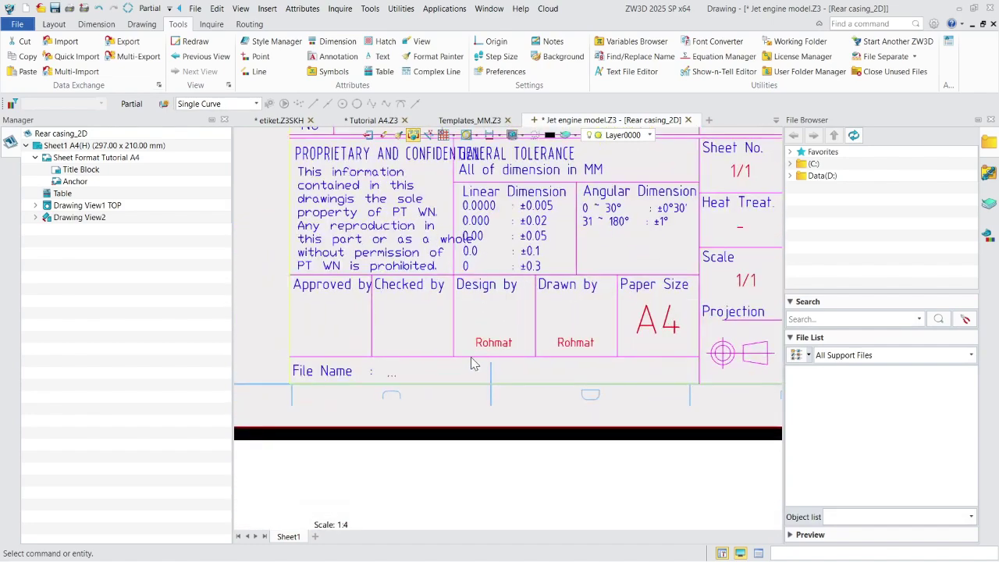
scroll(498, 337, down, 2)
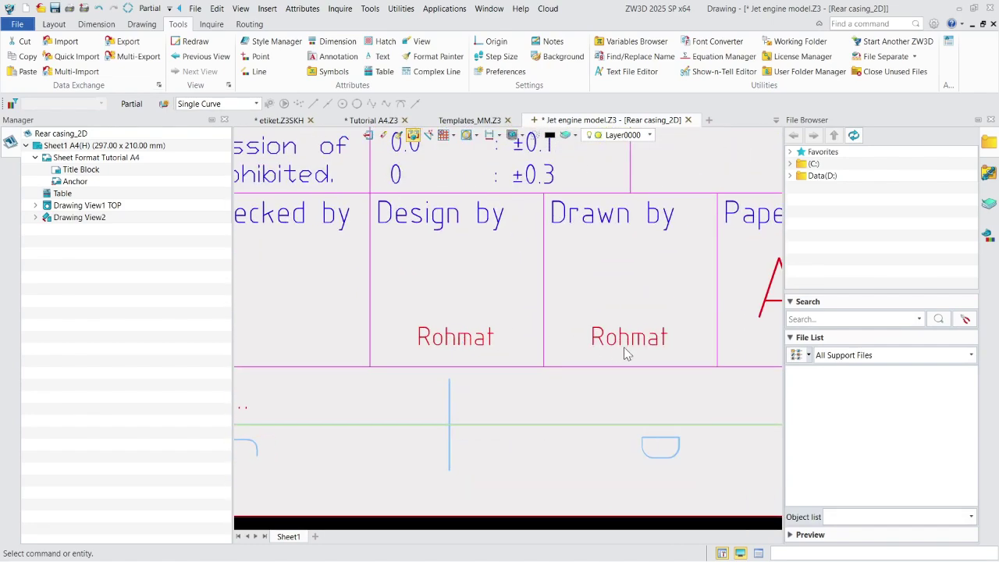
scroll(609, 345, down, 3)
scroll(549, 342, down, 2)
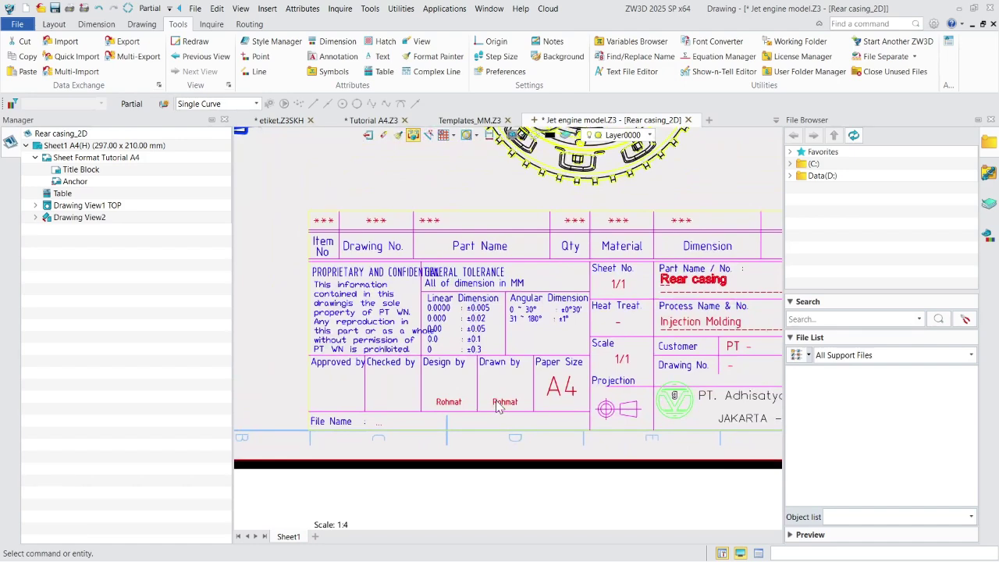
scroll(461, 337, down, 3)
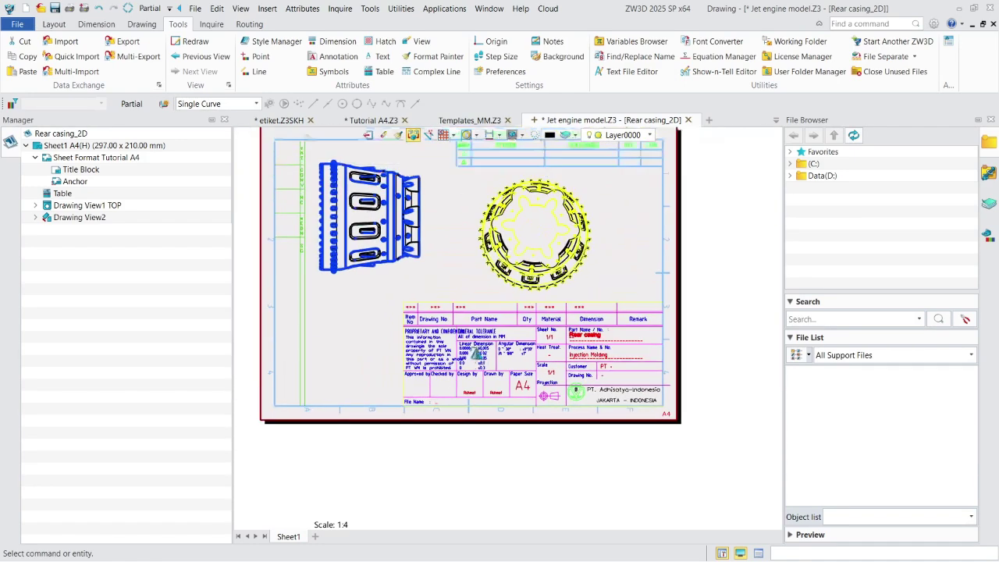
Dimension the short horizontal edge at the upper-left end of the TOP view, placing the text above the view and right of the arrows.
scroll(472, 422, up, 3)
scroll(472, 421, up, 5)
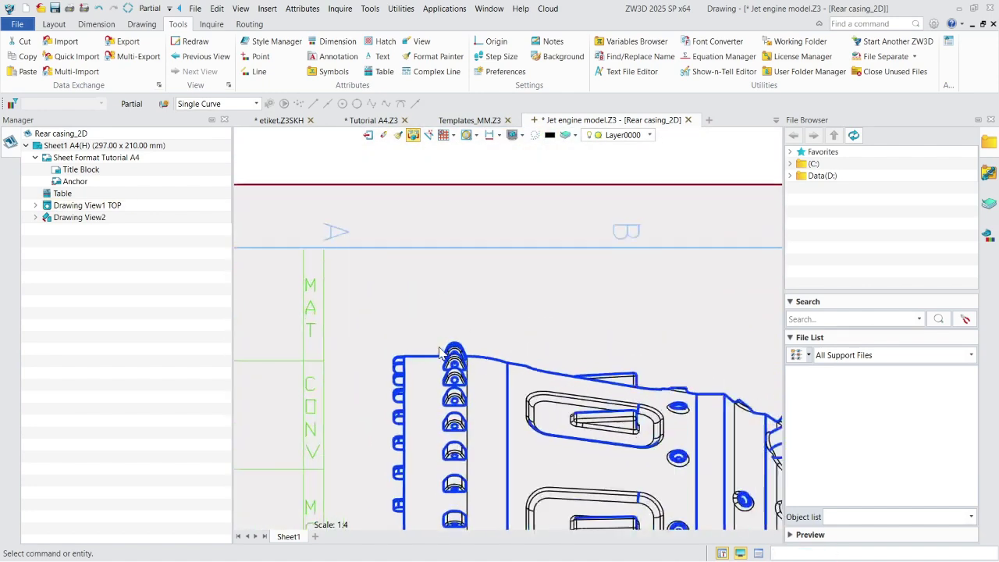
click(96, 24)
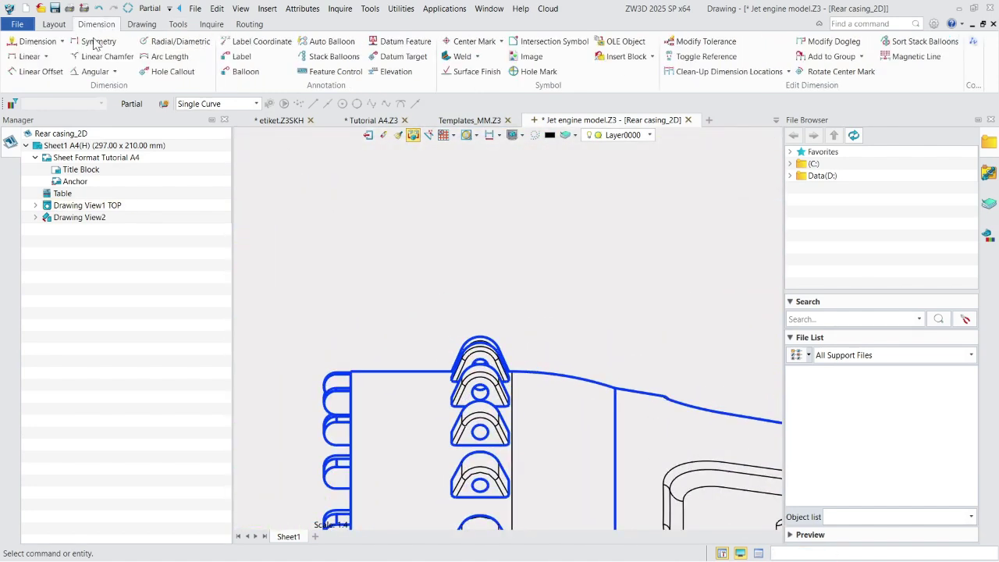
click(39, 40)
middle_drag(331, 237, 330, 214)
click(372, 298)
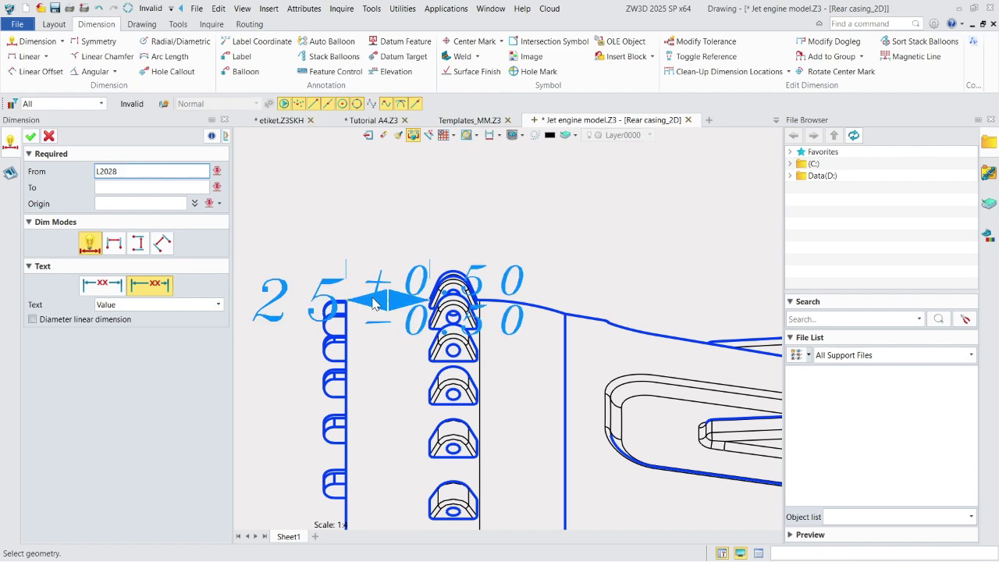
middle_drag(504, 222, 546, 254)
scroll(546, 254, down, 2)
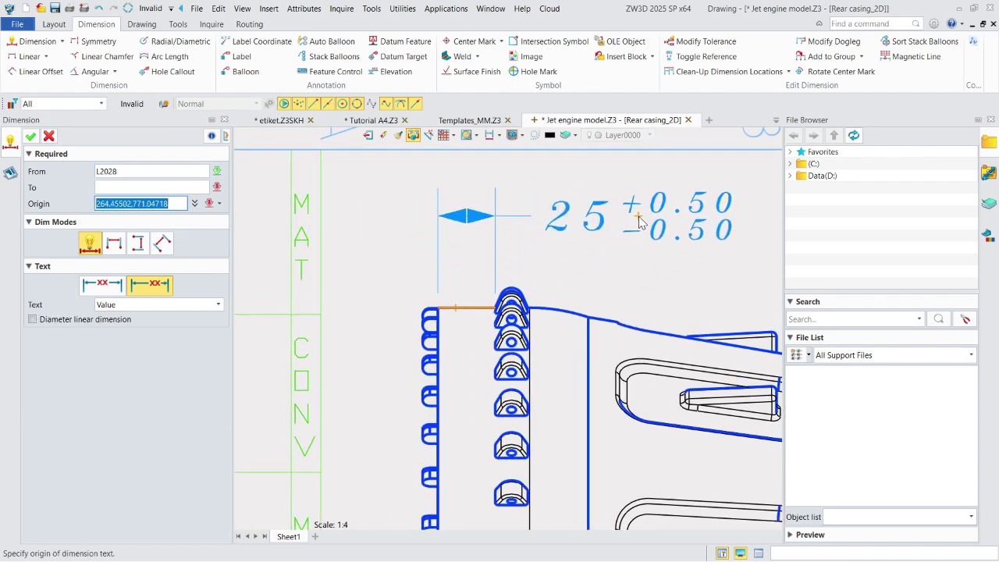
click(650, 223)
click(47, 135)
scroll(404, 274, down, 2)
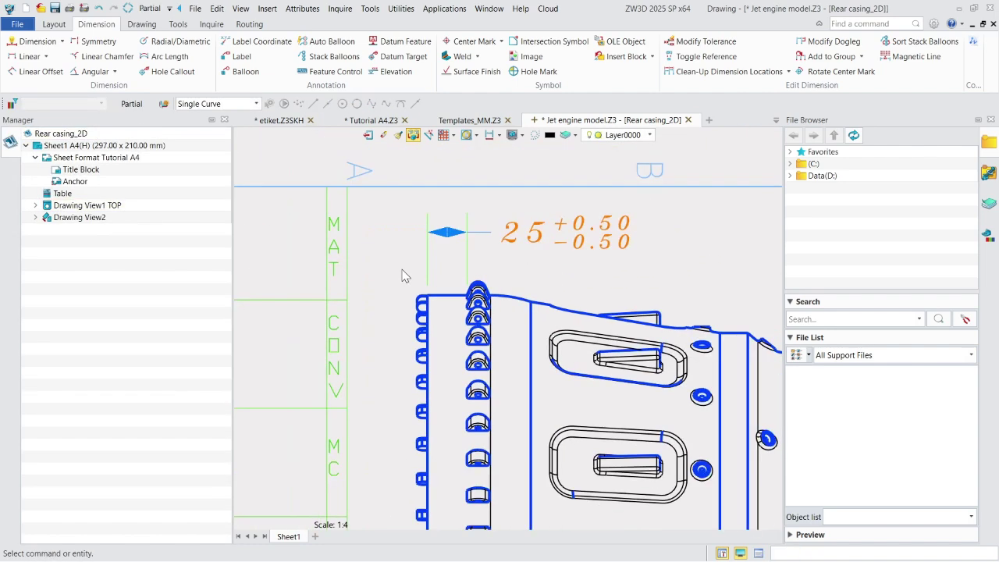
scroll(336, 289, up, 1)
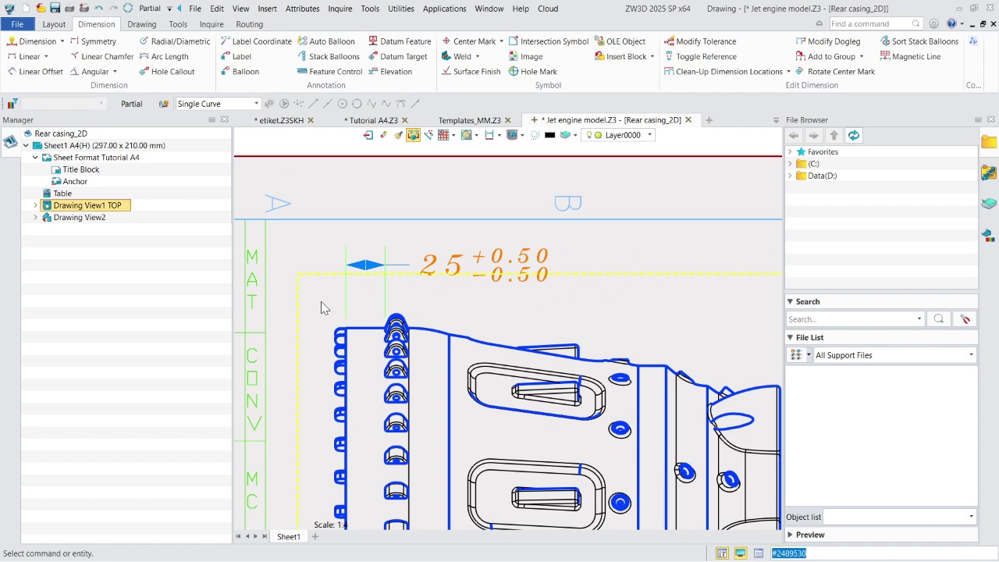
Add a radial dimension to the arc on the TOP view's upper-right outline, placing its text outside the casing.
click(180, 41)
scroll(438, 274, down, 3)
scroll(506, 248, up, 4)
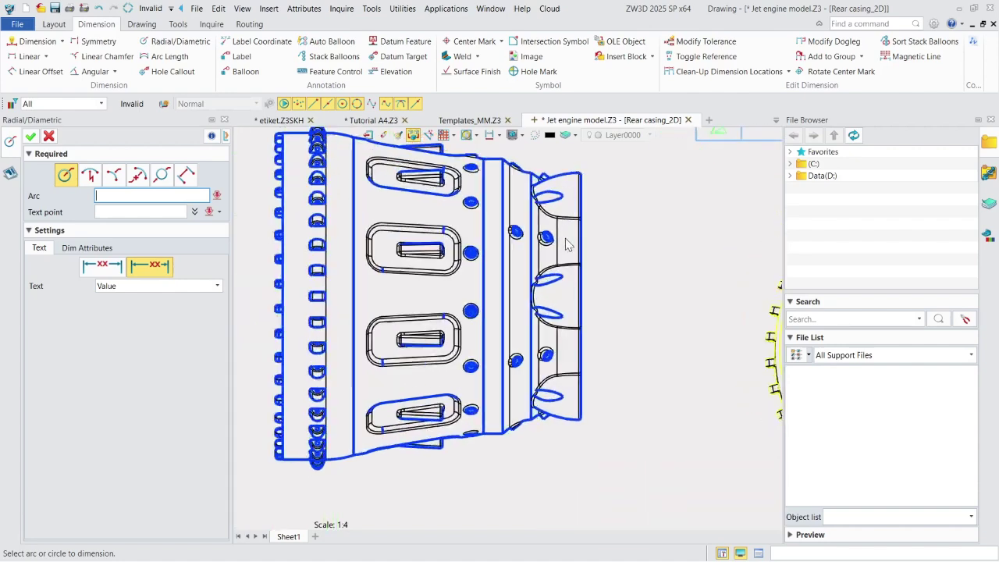
click(443, 264)
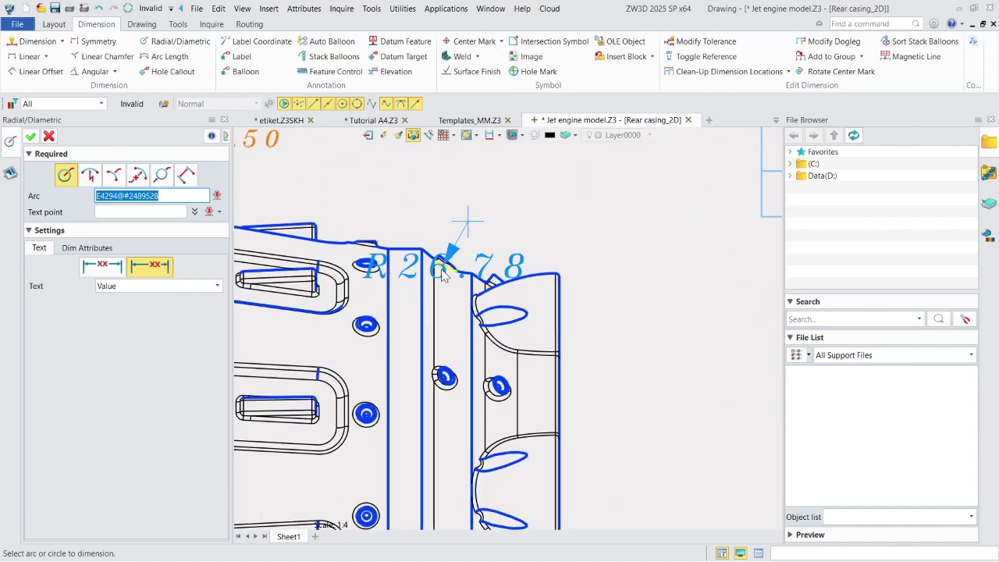
click(624, 211)
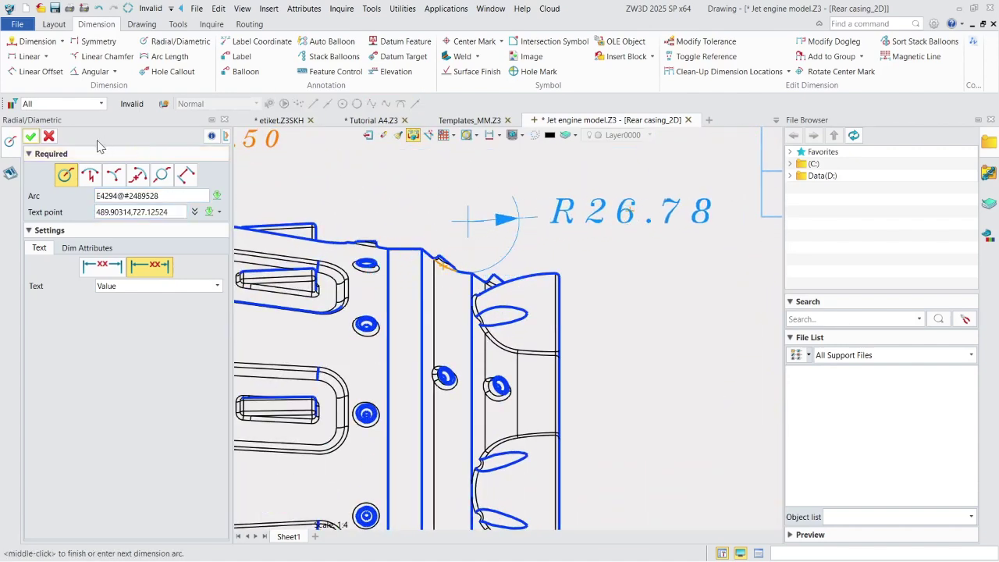
click(30, 136)
scroll(601, 334, down, 2)
middle_drag(600, 334, 630, 333)
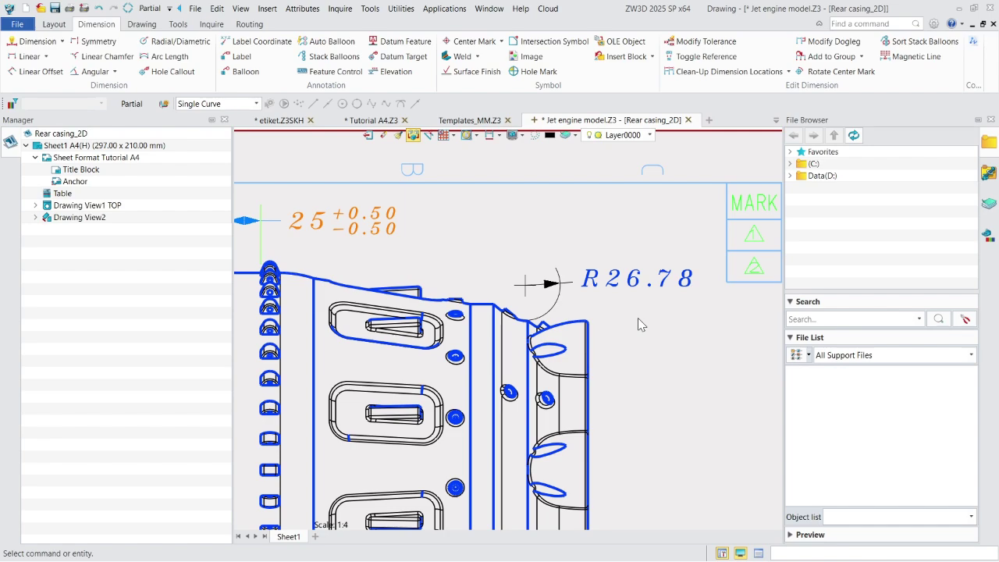
scroll(602, 280, down, 3)
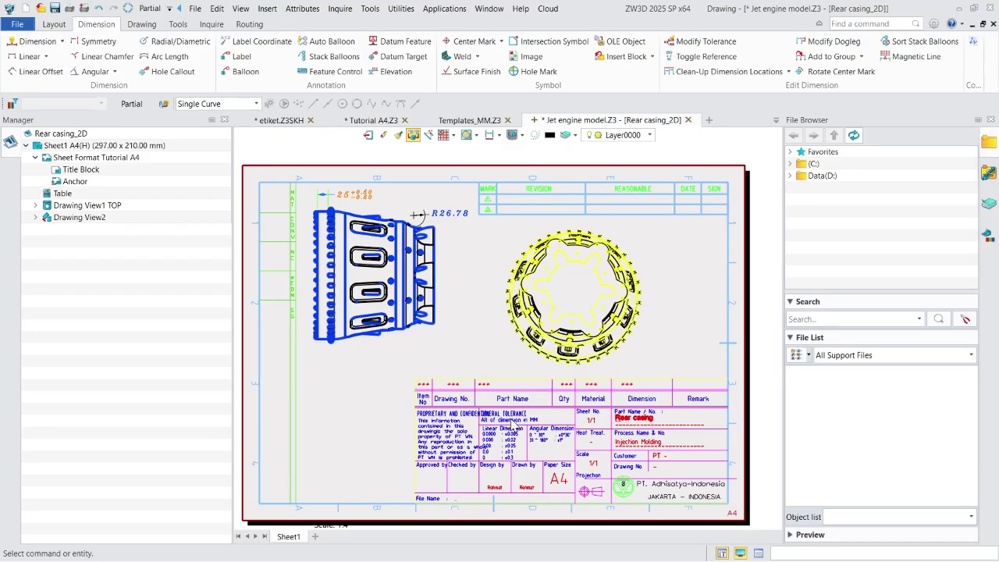